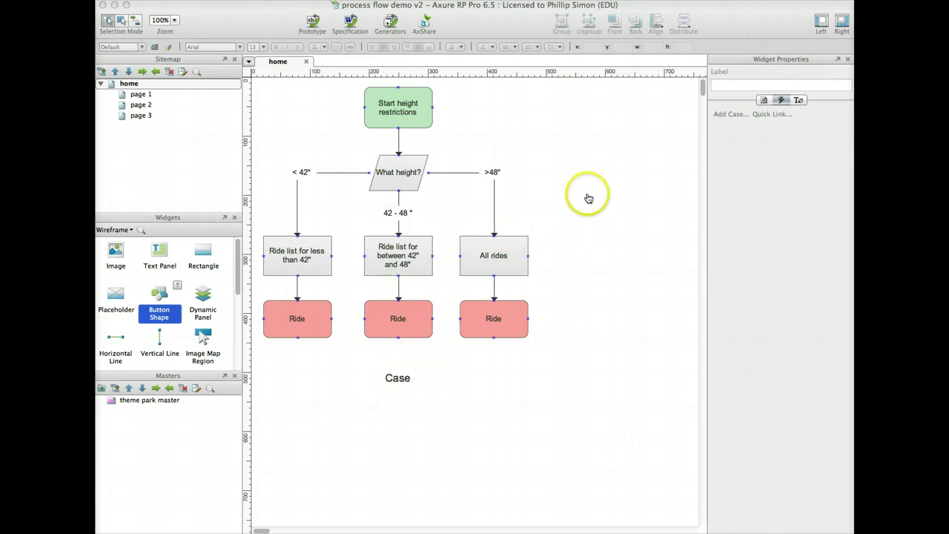
Show the list of available widget libraries in the Widgets panel.
{"action": "left_click", "coordinate": [399, 112]}
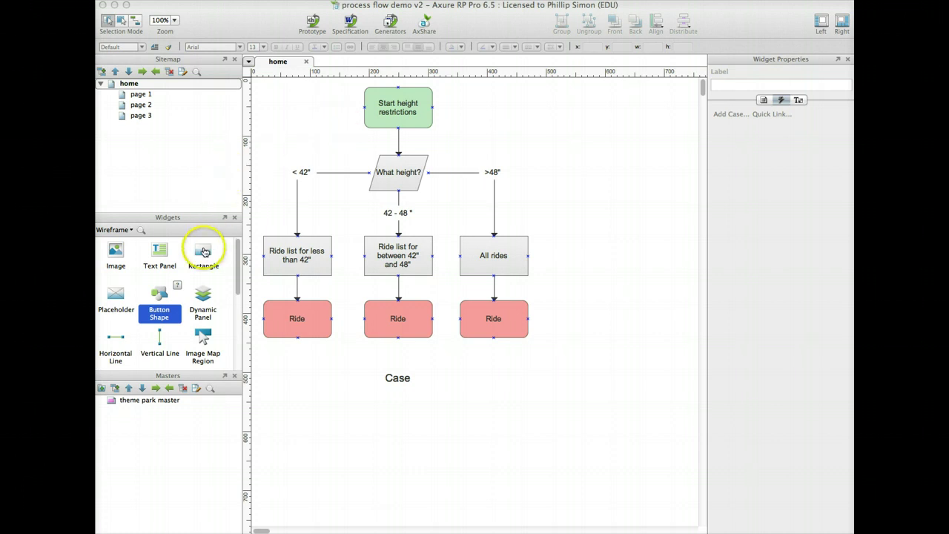
Add a Flow rectangle labelled 'app home screen' right of Start height restrictions.
{"action": "left_click", "coordinate": [127, 229]}
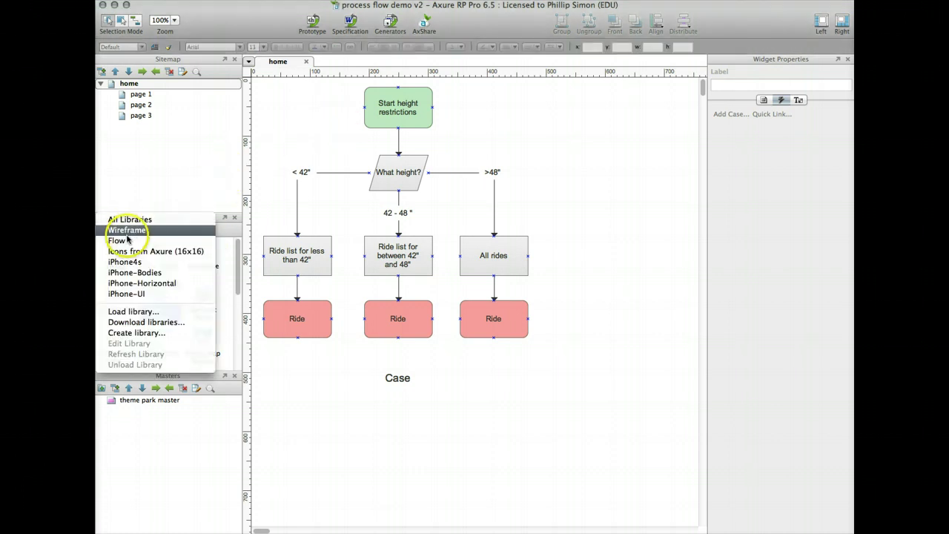
{"action": "left_click", "coordinate": [117, 240]}
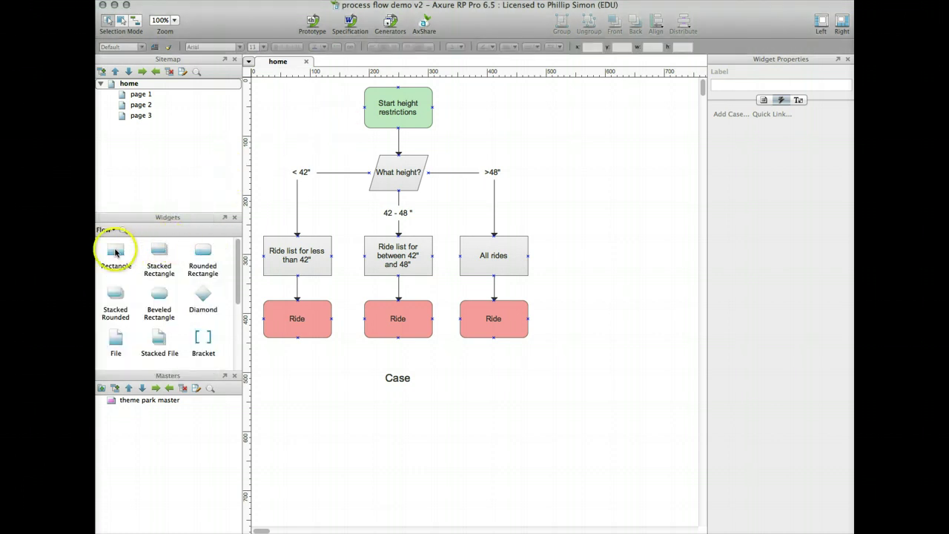
{"action": "left_click_drag", "start_coordinate": [119, 252], "coordinate": [493, 100]}
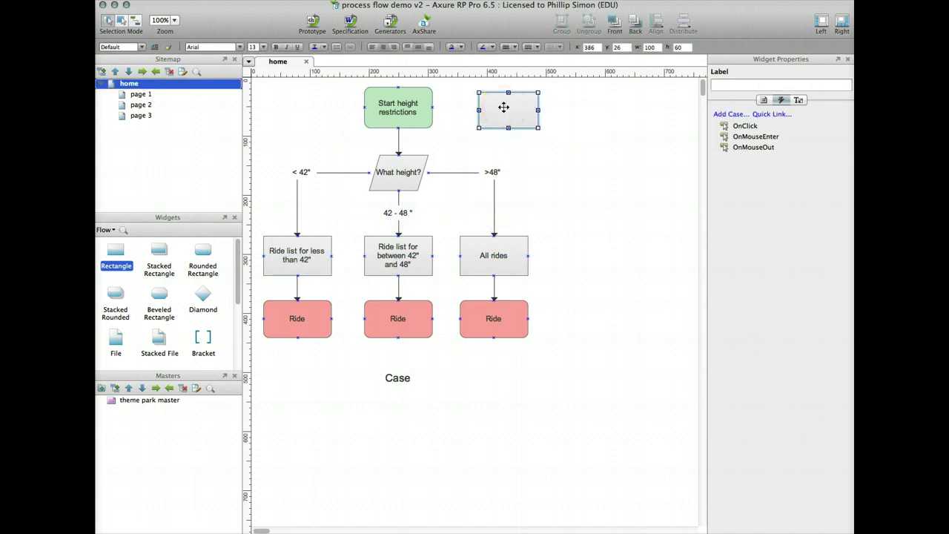
{"action": "double_click", "coordinate": [503, 108]}
{"action": "type", "text": "app some s"}
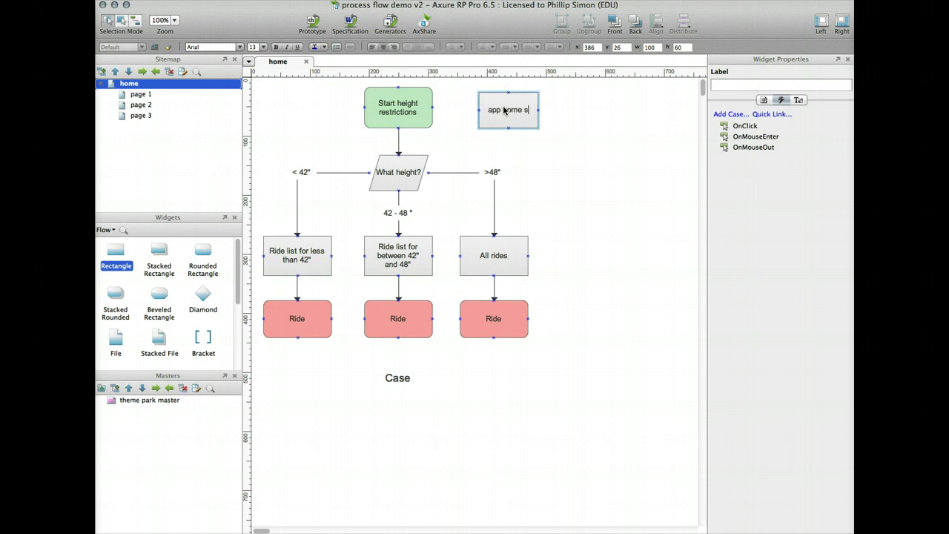
{"action": "type", "text": "creen"}
{"action": "left_click", "coordinate": [519, 132]}
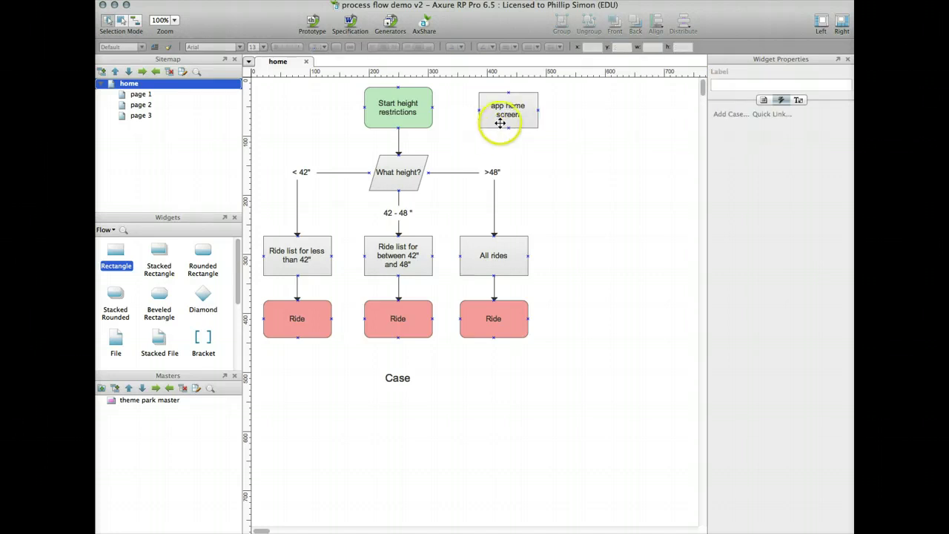
Duplicate the box further right and relabel the copy 'iPhone home screen'.
{"action": "left_click_drag", "start_coordinate": [501, 119], "coordinate": [611, 114]}
{"action": "double_click", "coordinate": [600, 116]}
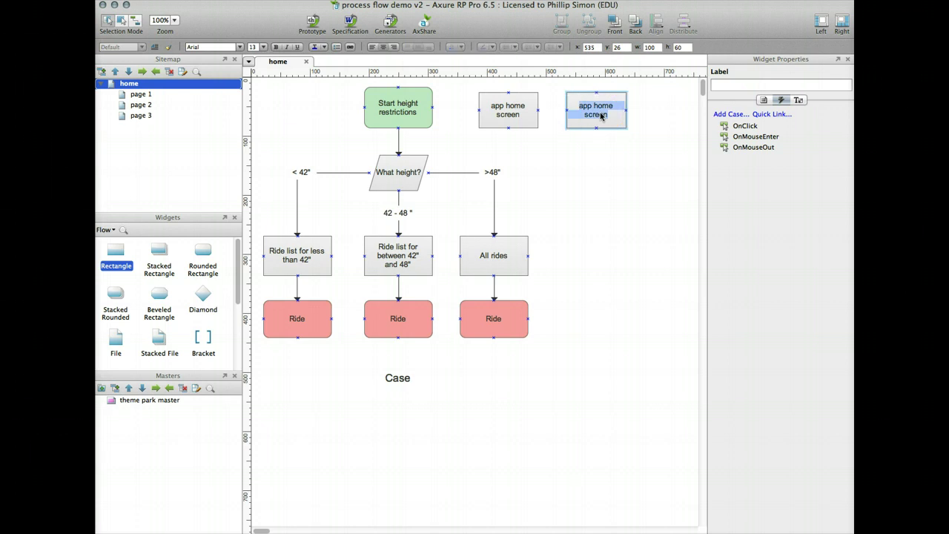
{"action": "type", "text": "iPhone "}
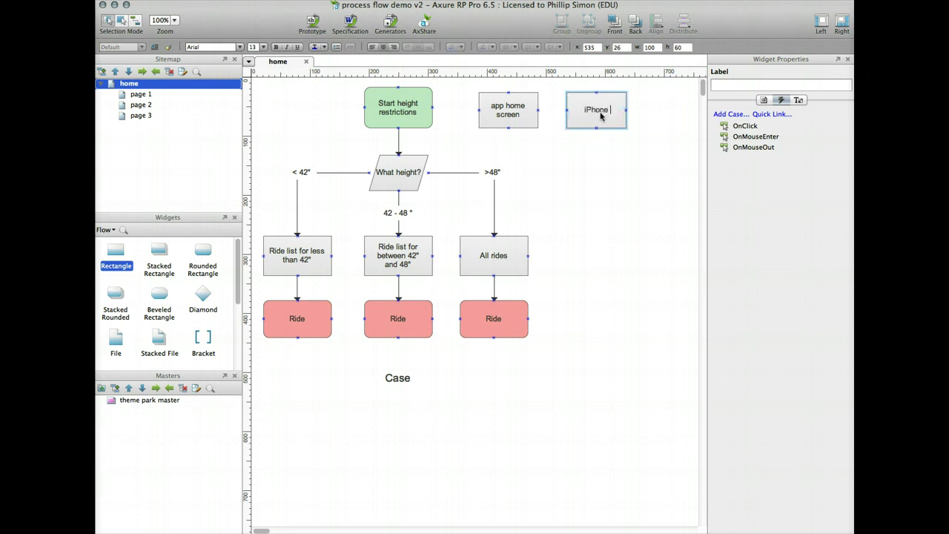
{"action": "type", "text": "home screen"}
{"action": "left_click", "coordinate": [576, 153]}
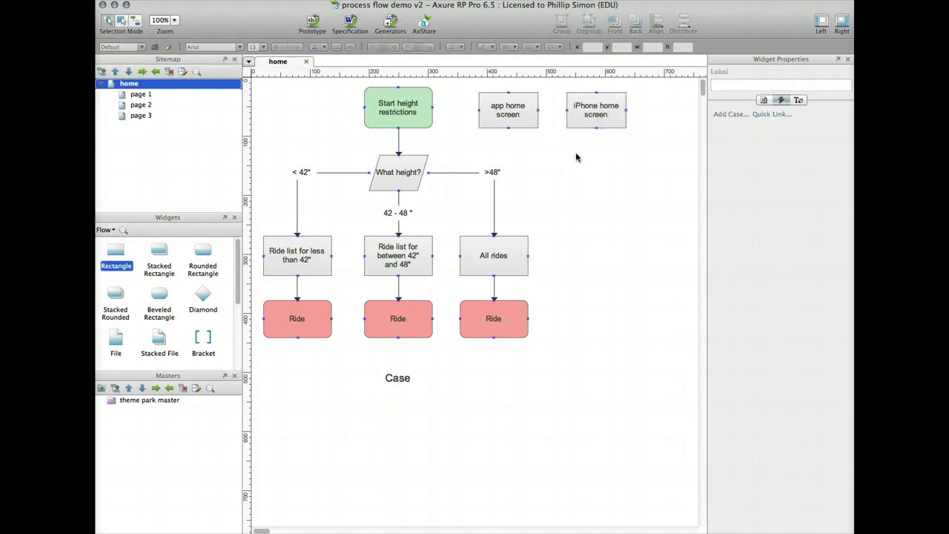
{"action": "left_click", "coordinate": [225, 90]}
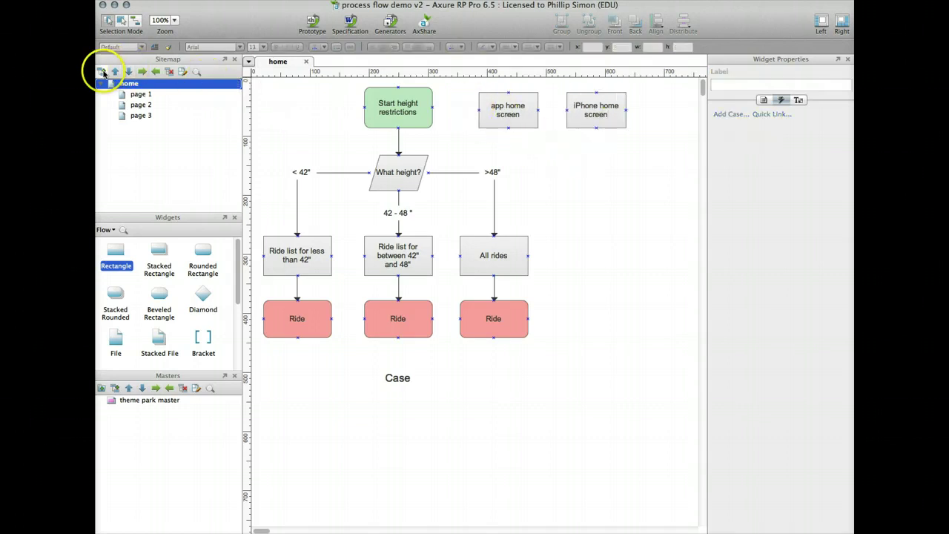
Link Start height restrictions, app home screen and iPhone home screen with connector arrows.
{"action": "left_click", "coordinate": [135, 22]}
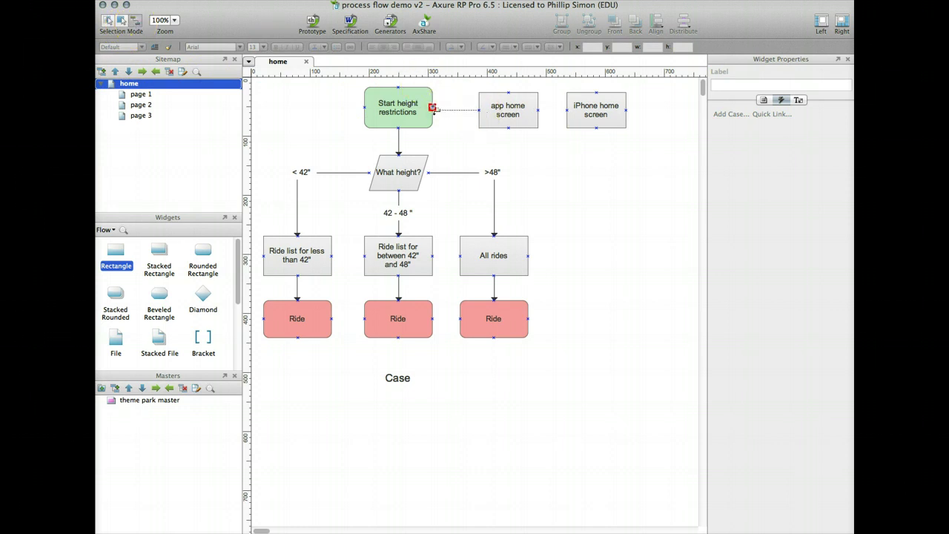
{"action": "left_click_drag", "start_coordinate": [432, 108], "coordinate": [478, 110]}
{"action": "left_click_drag", "start_coordinate": [538, 110], "coordinate": [567, 109]}
{"action": "left_click", "coordinate": [540, 148]}
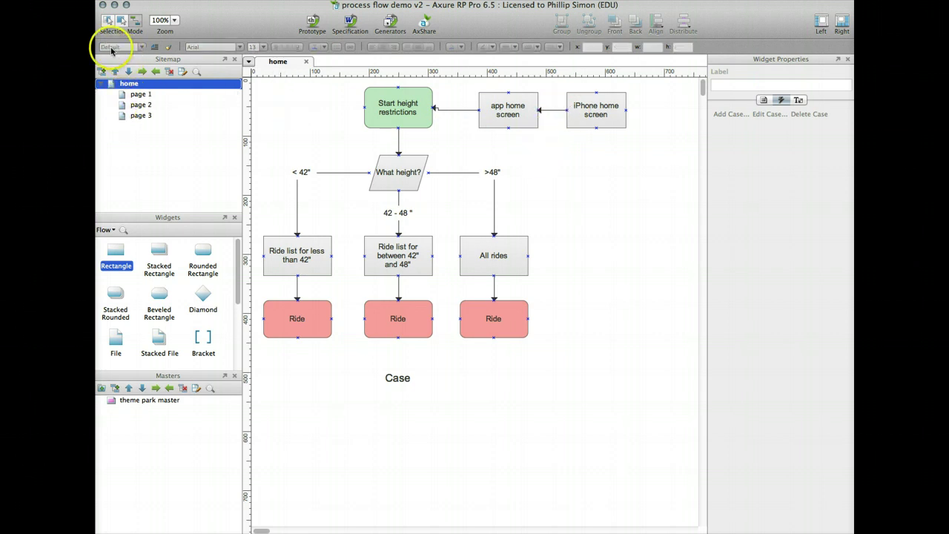
{"action": "left_click", "coordinate": [108, 20]}
{"action": "left_click", "coordinate": [597, 114]}
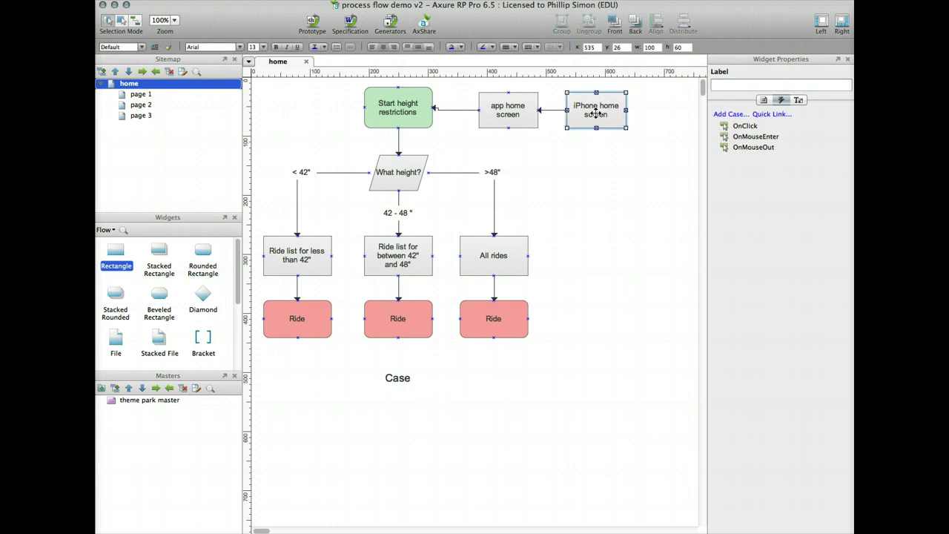
{"action": "left_click", "coordinate": [513, 109]}
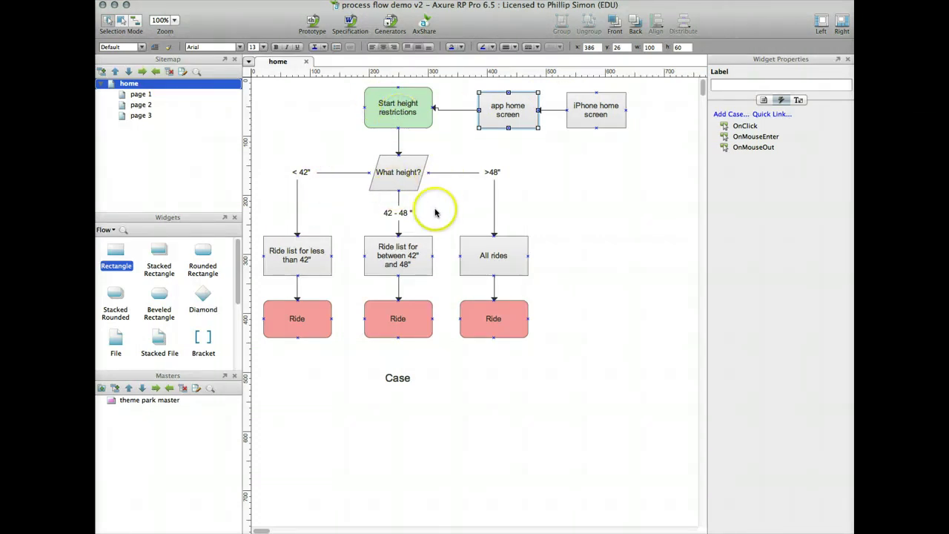
Rename the sitemap's home page to 'flow diagram'.
{"action": "left_click", "coordinate": [550, 229]}
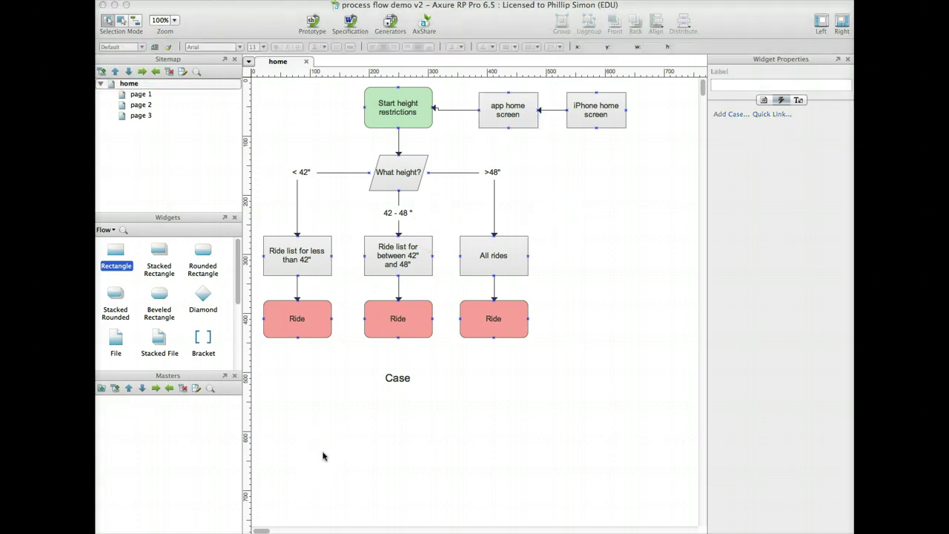
{"action": "left_click", "coordinate": [127, 85]}
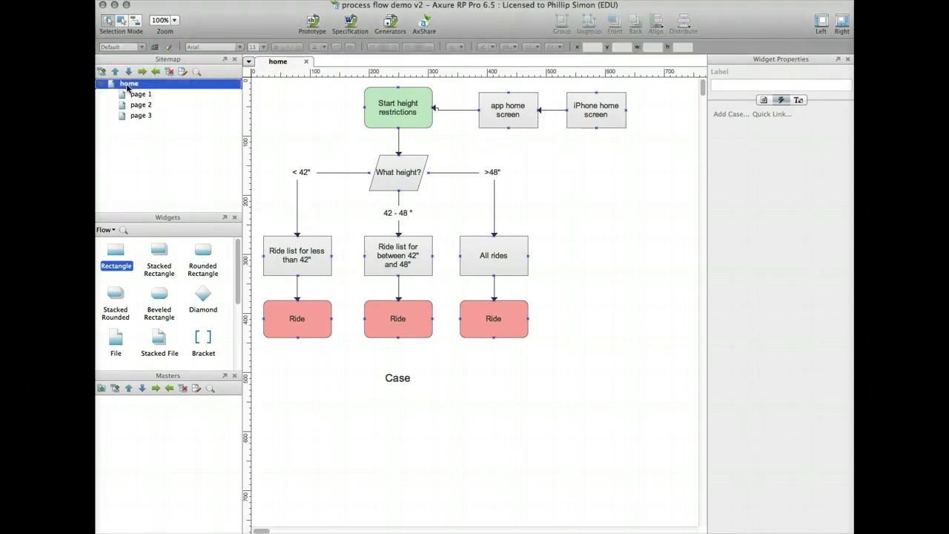
{"action": "left_click", "coordinate": [128, 85]}
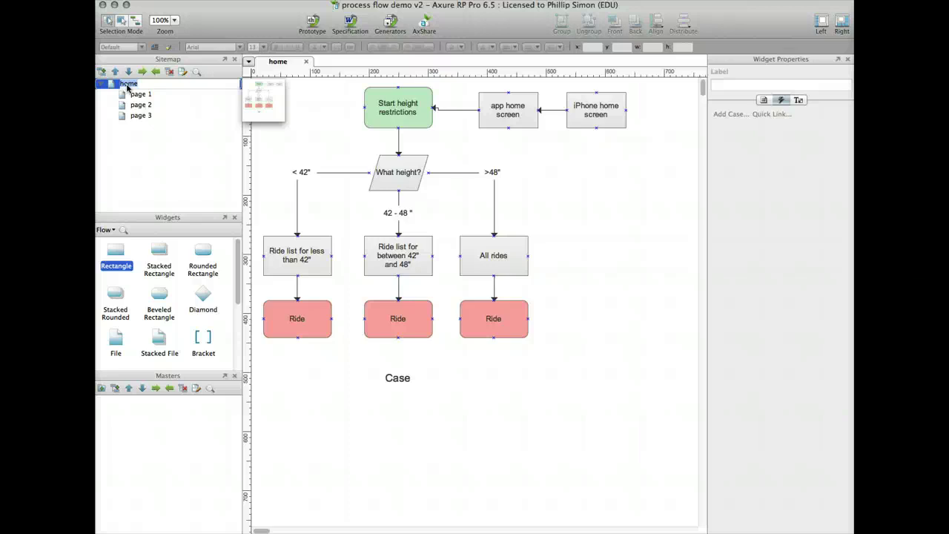
{"action": "type", "text": "fol"}
{"action": "type", "text": "w di"}
{"action": "type", "text": "agra"}
{"action": "left_click", "coordinate": [116, 145]}
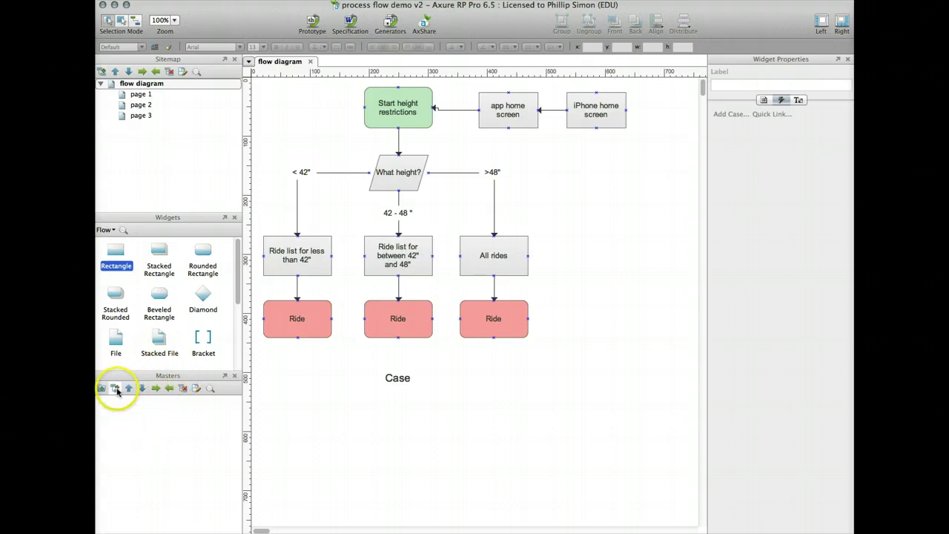
Add New Master 1 in the Masters panel, open it, and name it 'iPhone'.
{"action": "left_click", "coordinate": [272, 1]}
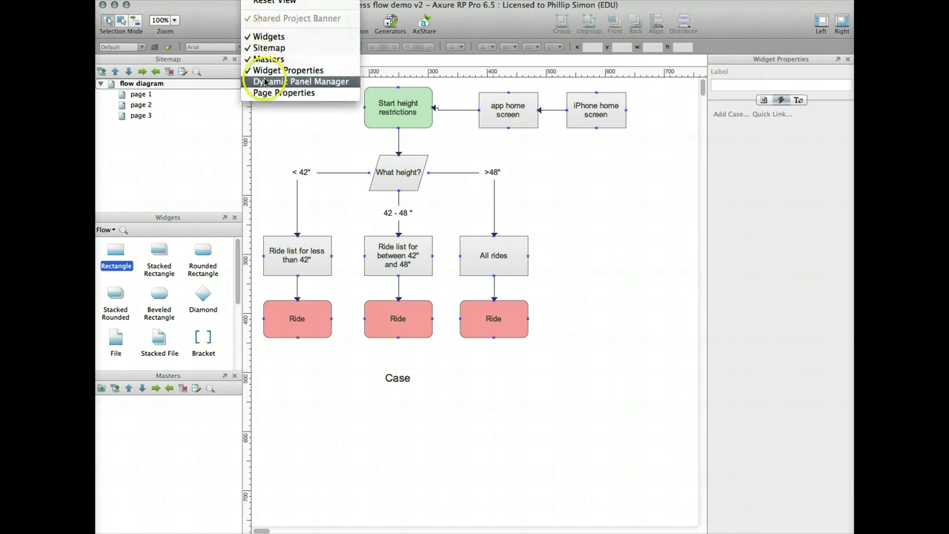
{"action": "left_click", "coordinate": [275, 1]}
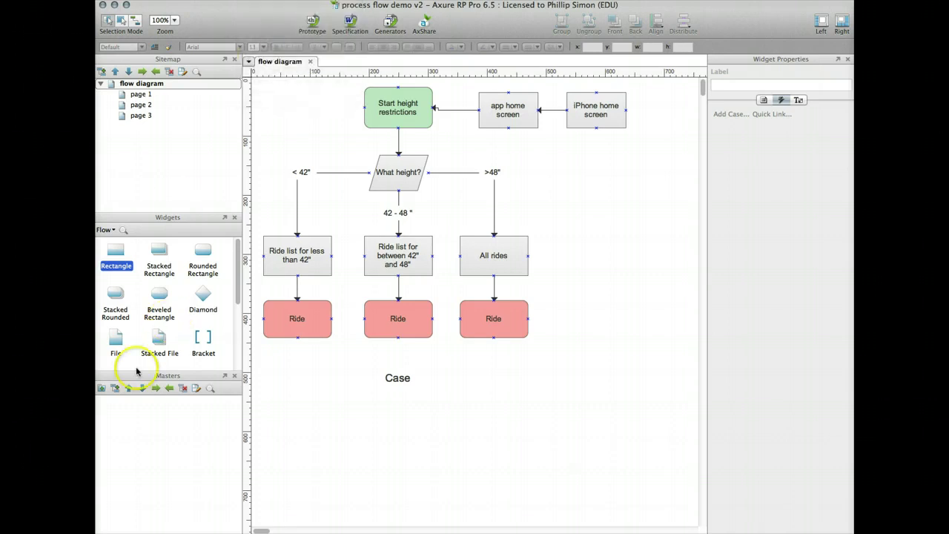
{"action": "left_click", "coordinate": [116, 388]}
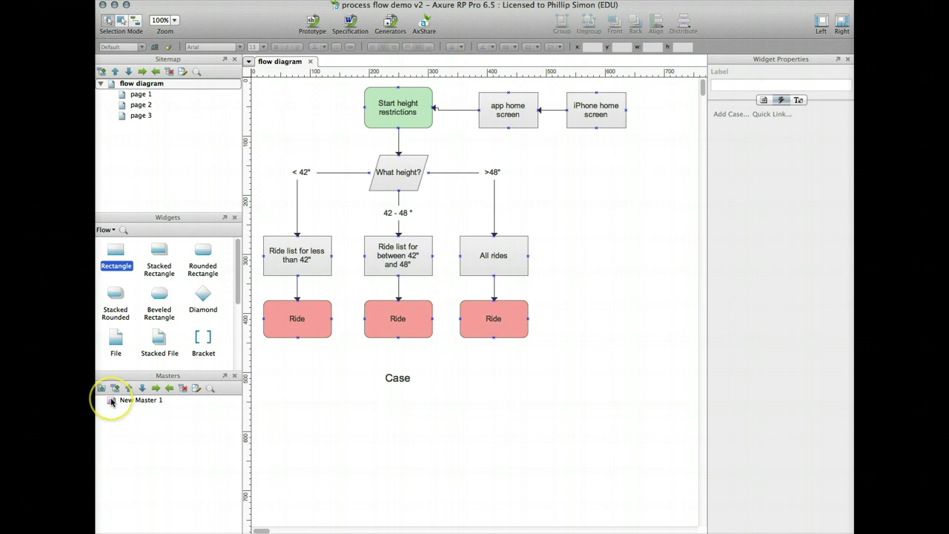
{"action": "double_click", "coordinate": [112, 402]}
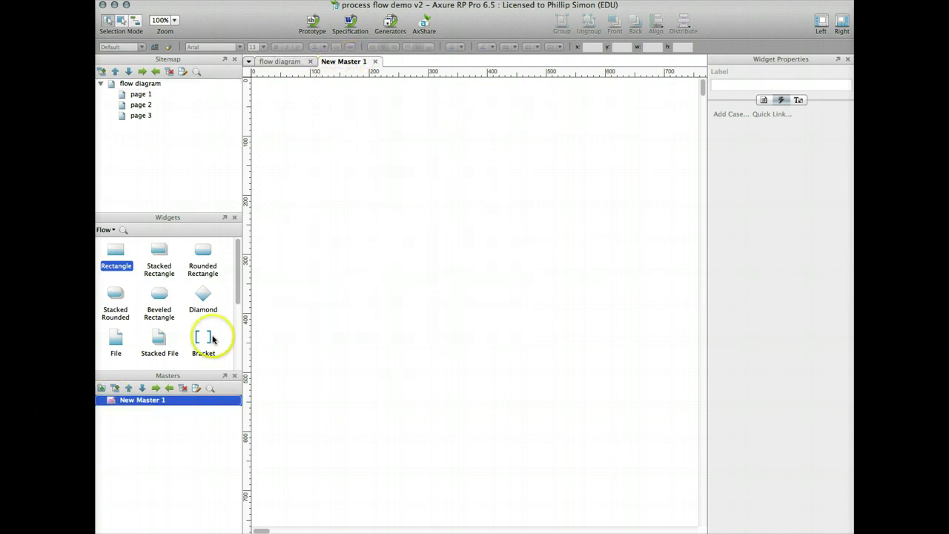
{"action": "left_click", "coordinate": [146, 400]}
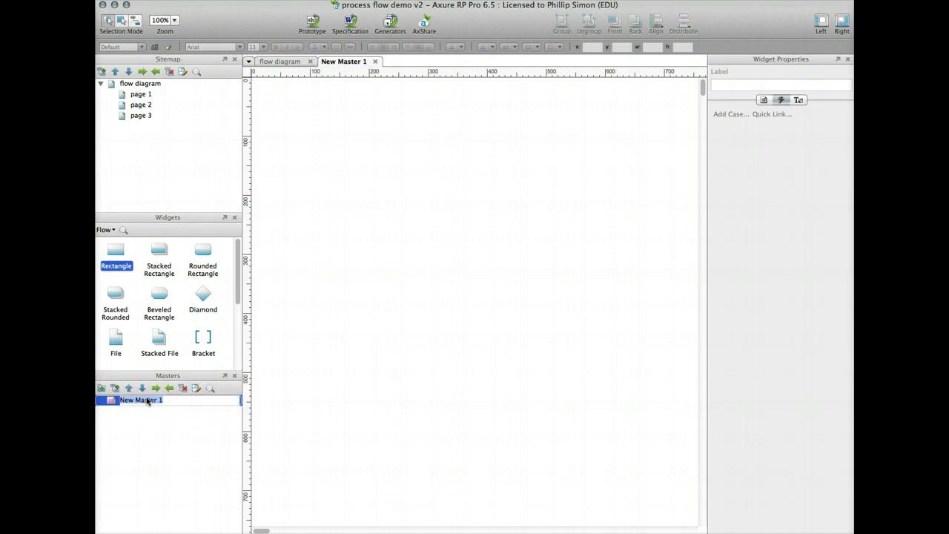
{"action": "type", "text": "iPhone"}
{"action": "key", "text": "Return"}
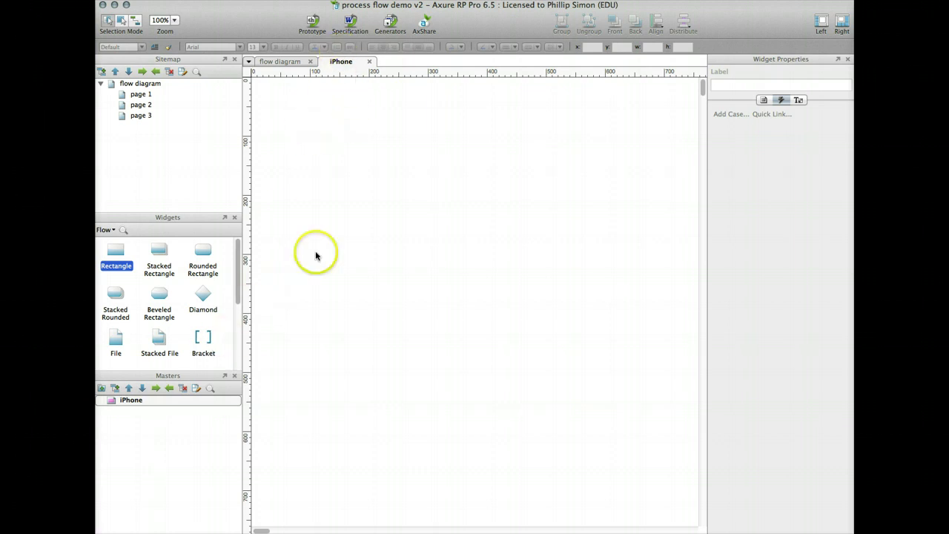
Place an iPhone4s-blank frame from the iPhone4s library at 0,0 on the iPhone master.
{"action": "left_click", "coordinate": [113, 231]}
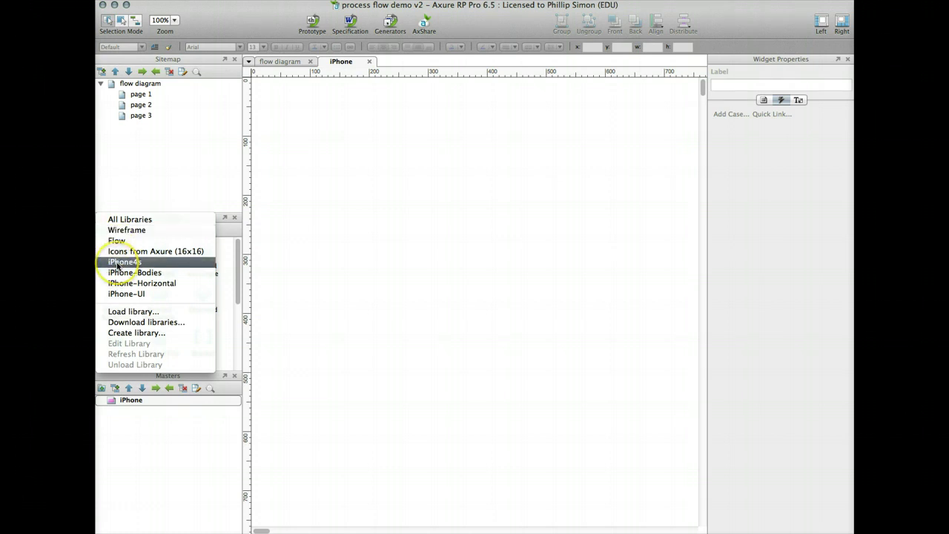
{"action": "left_click", "coordinate": [124, 263]}
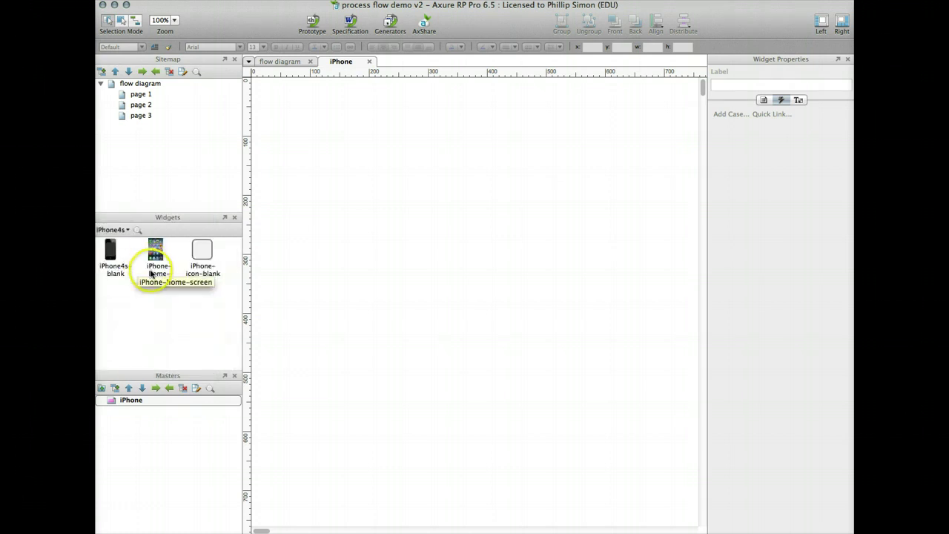
{"action": "left_click_drag", "start_coordinate": [110, 251], "coordinate": [253, 79]}
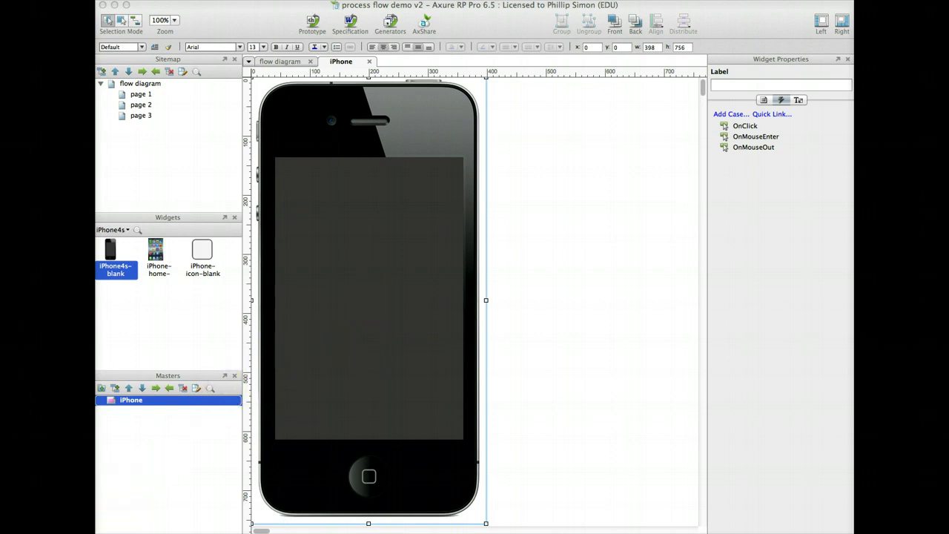
Open page 1 under flow diagram and rename it 'iPhone home'.
{"action": "left_click", "coordinate": [123, 97]}
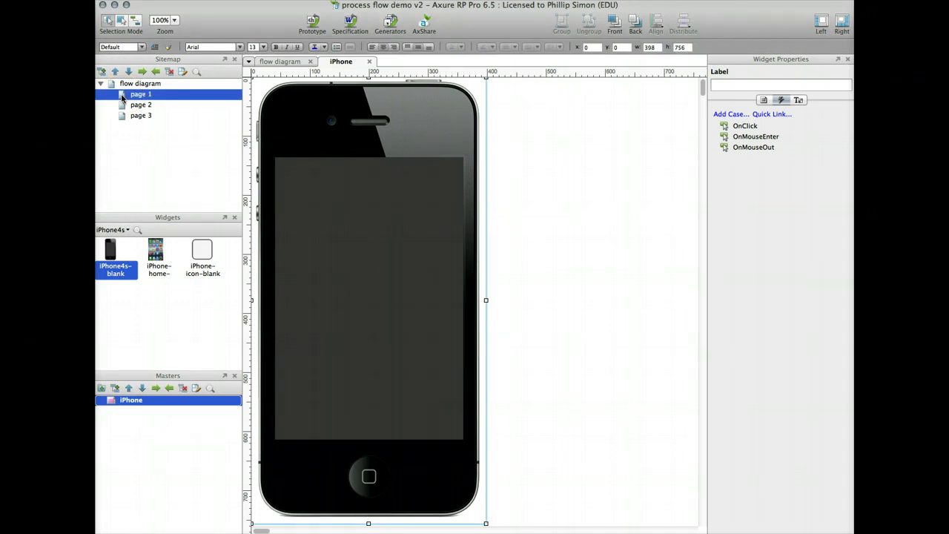
{"action": "double_click", "coordinate": [123, 97]}
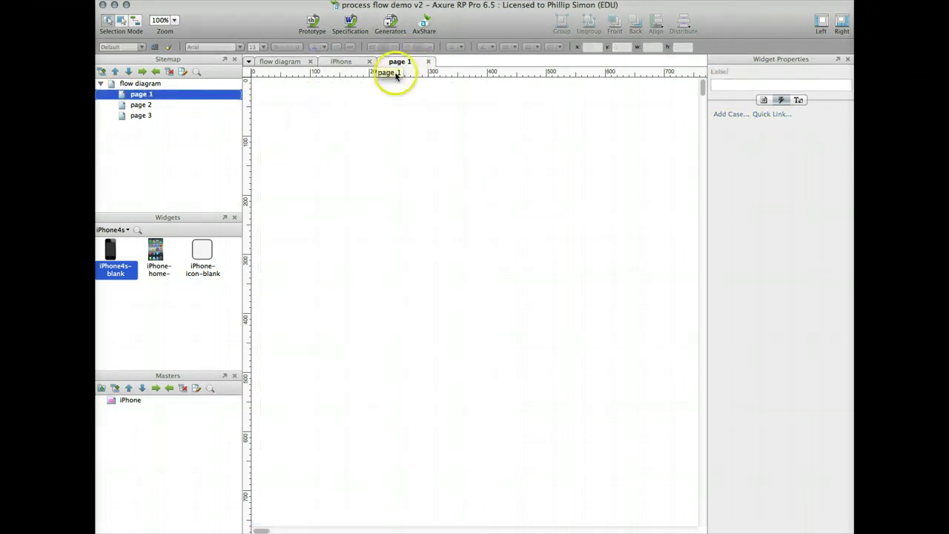
{"action": "left_click", "coordinate": [139, 97]}
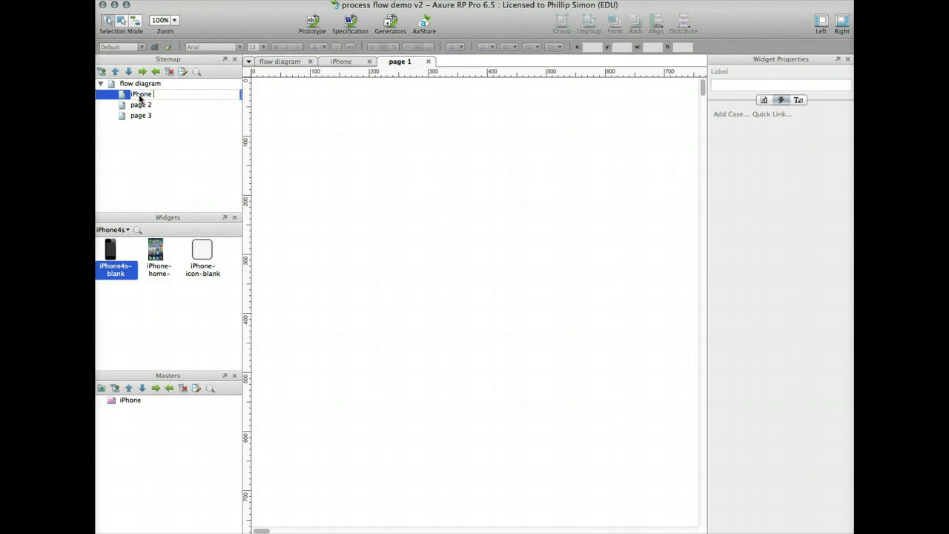
{"action": "left_click", "coordinate": [297, 103]}
{"action": "left_click", "coordinate": [385, 119]}
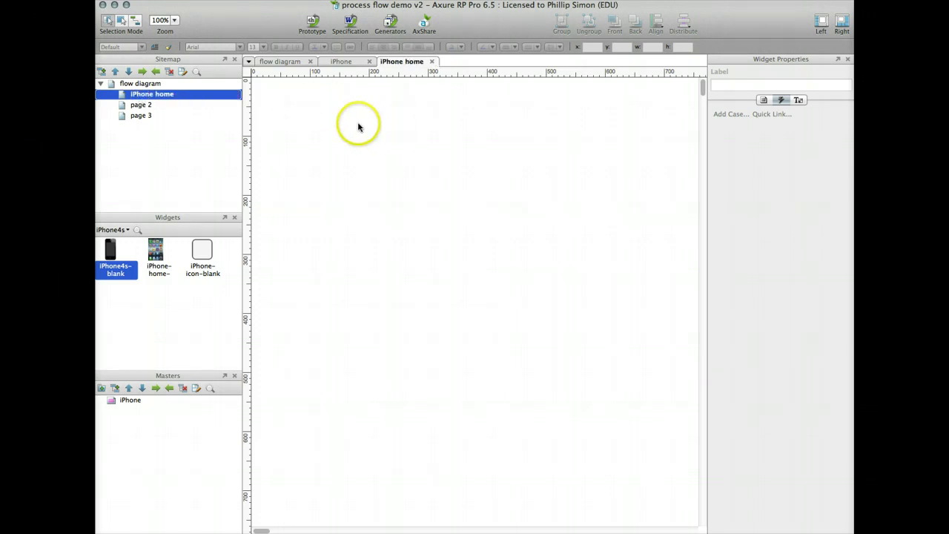
{"action": "mouse_move", "coordinate": [108, 408]}
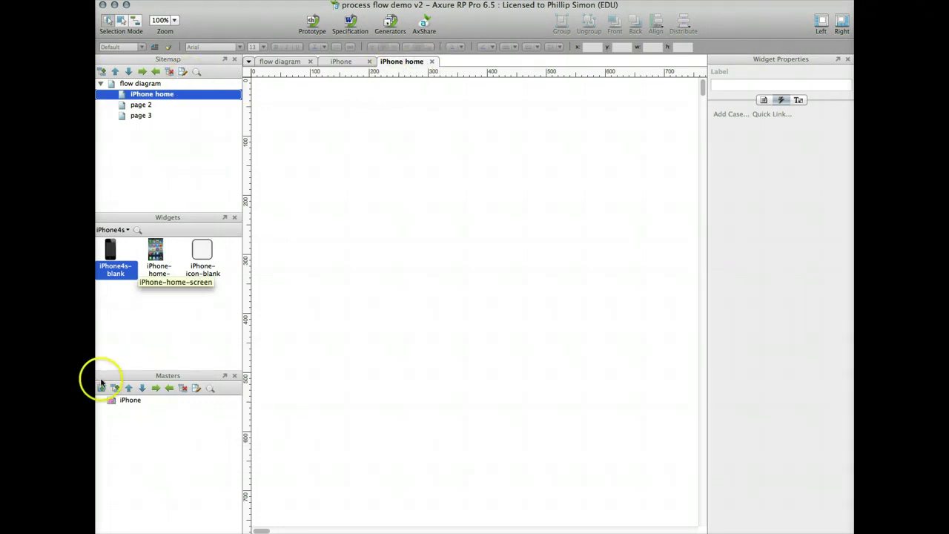
Drag the iPhone master onto the iPhone home page and place it in the background.
{"action": "left_click", "coordinate": [113, 400]}
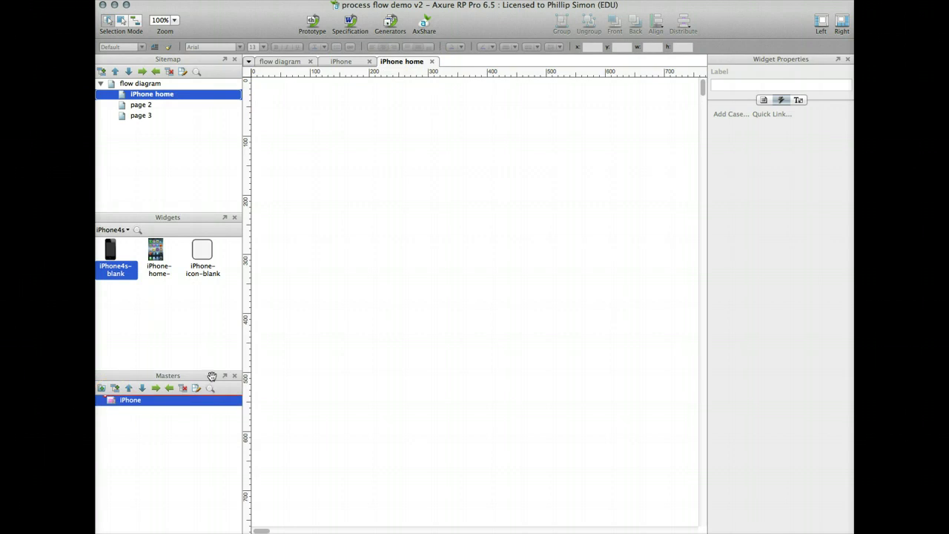
{"action": "left_click_drag", "start_coordinate": [242, 359], "coordinate": [252, 77]}
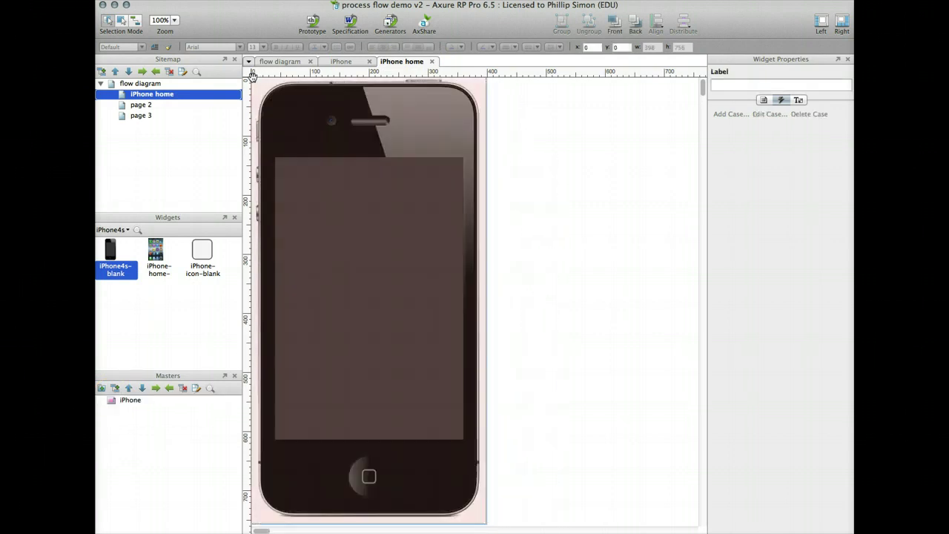
{"action": "right_click", "coordinate": [446, 111]}
{"action": "mouse_move", "coordinate": [463, 170]}
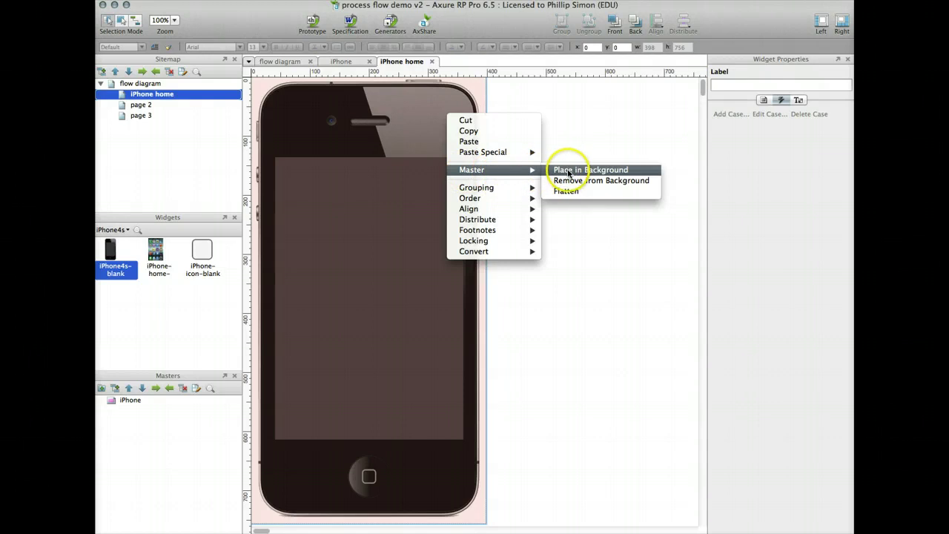
{"action": "left_click", "coordinate": [569, 172]}
{"action": "left_click", "coordinate": [545, 147]}
{"action": "mouse_move", "coordinate": [453, 118]}
{"action": "left_mouse_down"}
{"action": "mouse_move", "coordinate": [441, 113]}
{"action": "mouse_move", "coordinate": [436, 123]}
{"action": "left_mouse_up"}
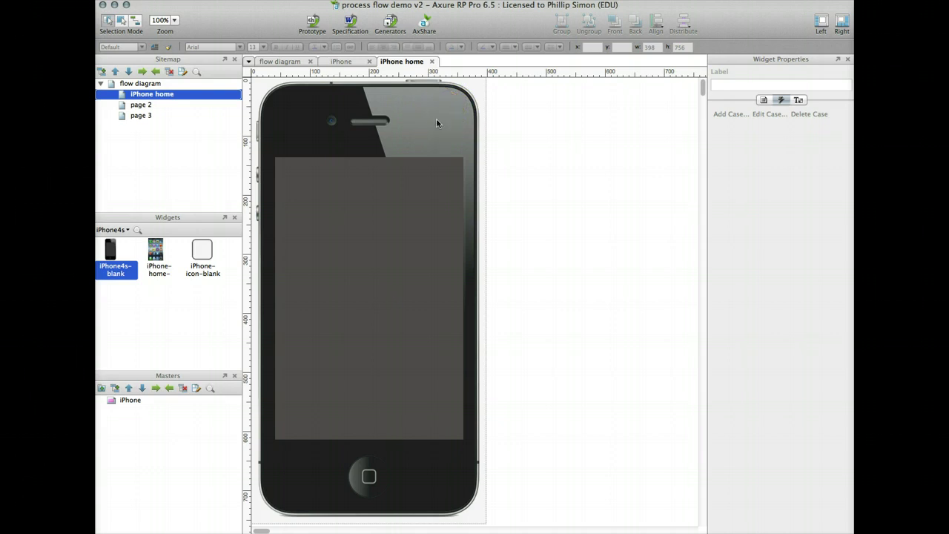
Unlock the background phone's location and size, then dismiss the background-master alert.
{"action": "left_click_drag", "start_coordinate": [433, 130], "coordinate": [433, 131]}
{"action": "right_click", "coordinate": [433, 131]}
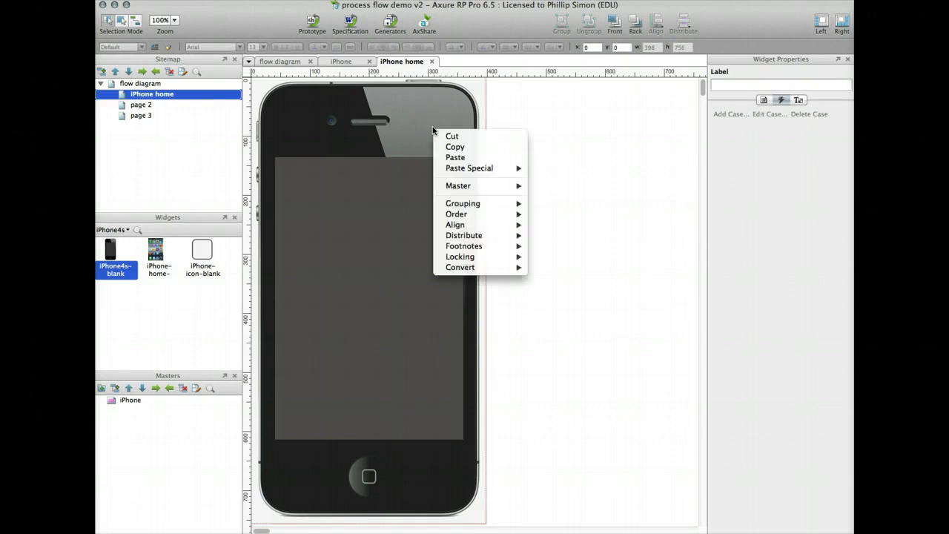
{"action": "mouse_move", "coordinate": [456, 256]}
{"action": "left_click", "coordinate": [549, 268]}
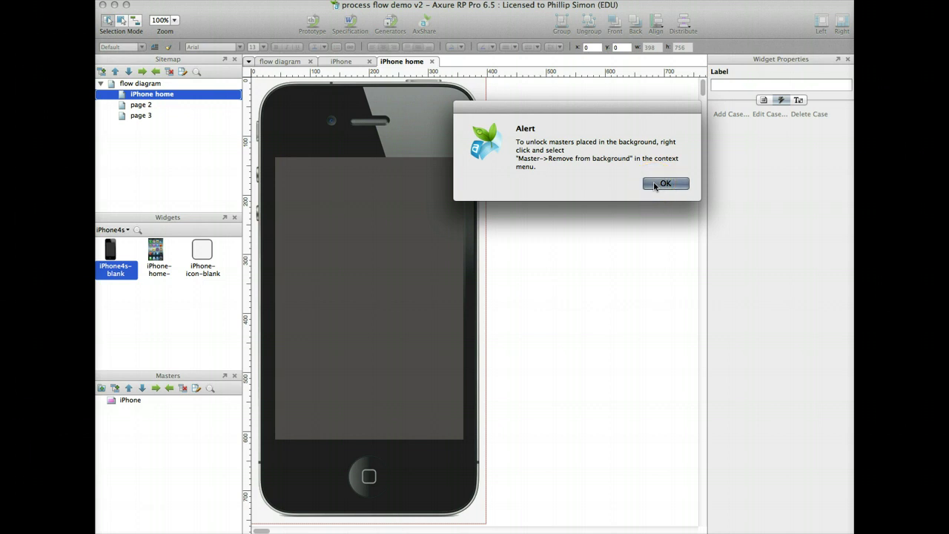
{"action": "left_click", "coordinate": [665, 184]}
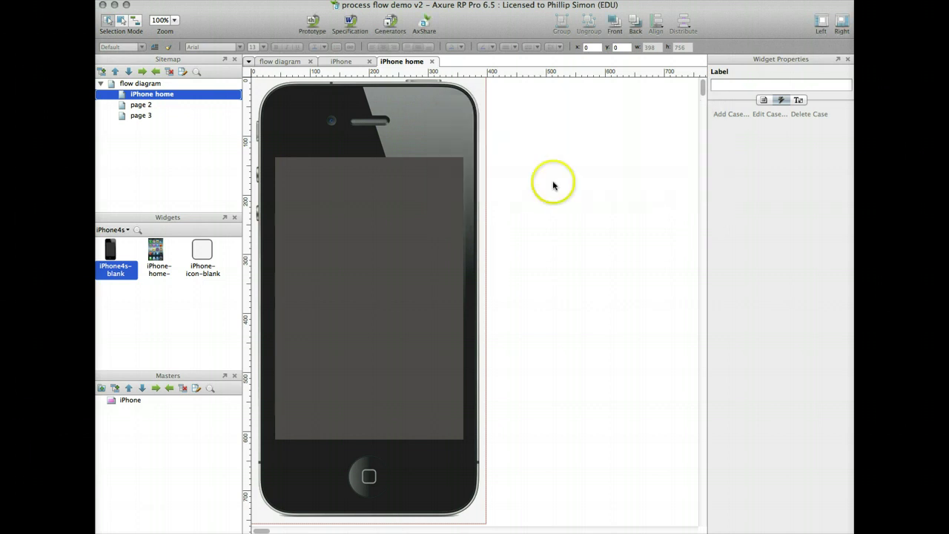
Fit the iPhone-home-screen image into the phone's screen, nudging it up and right one pixel.
{"action": "left_click", "coordinate": [155, 252]}
{"action": "left_click", "coordinate": [119, 230]}
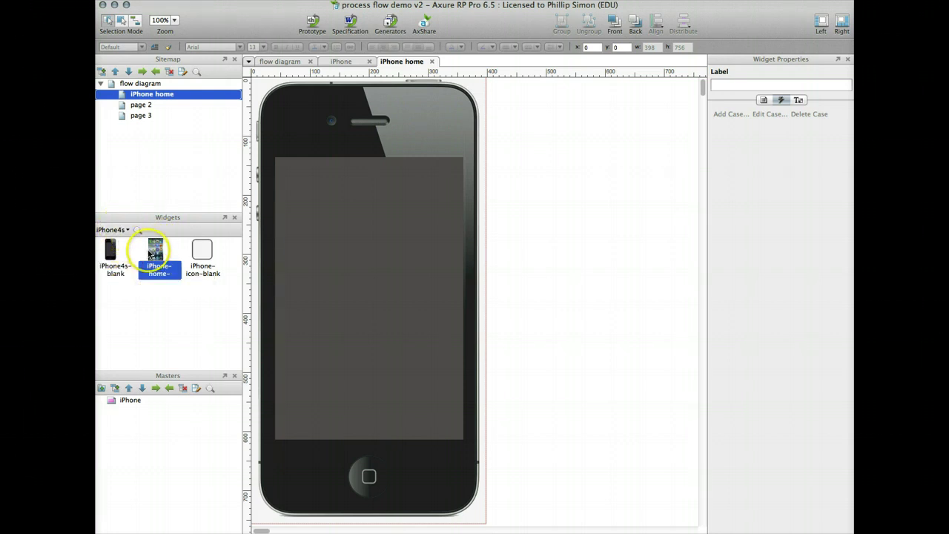
{"action": "left_click", "coordinate": [141, 240]}
{"action": "left_click_drag", "start_coordinate": [186, 247], "coordinate": [486, 131]}
{"action": "left_click", "coordinate": [604, 207]}
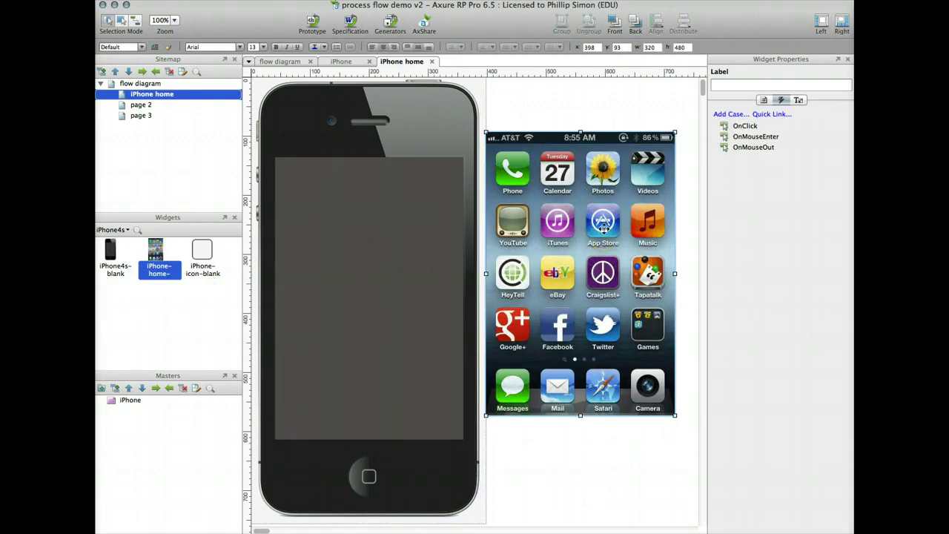
{"action": "left_click_drag", "start_coordinate": [605, 208], "coordinate": [393, 256]}
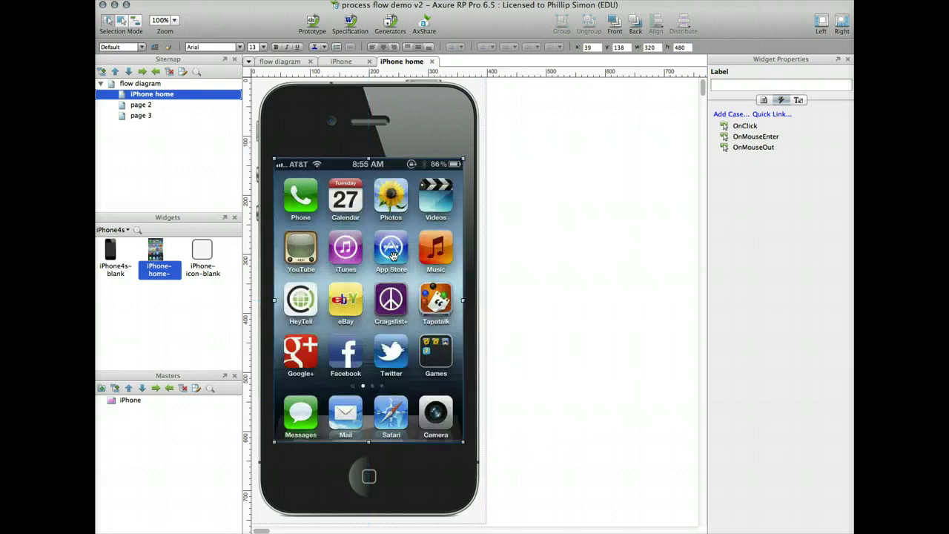
{"action": "key", "text": "Up"}
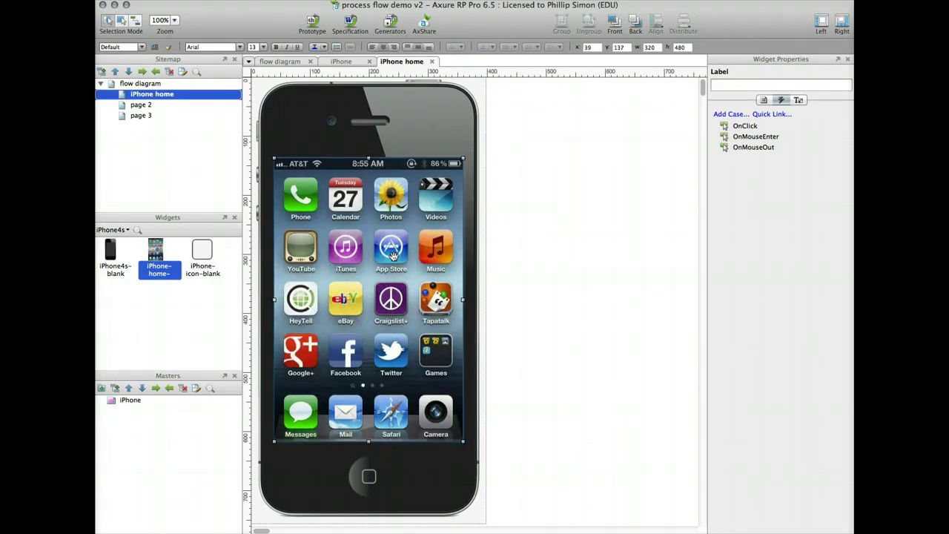
{"action": "key", "text": "Right"}
{"action": "left_click", "coordinate": [593, 248]}
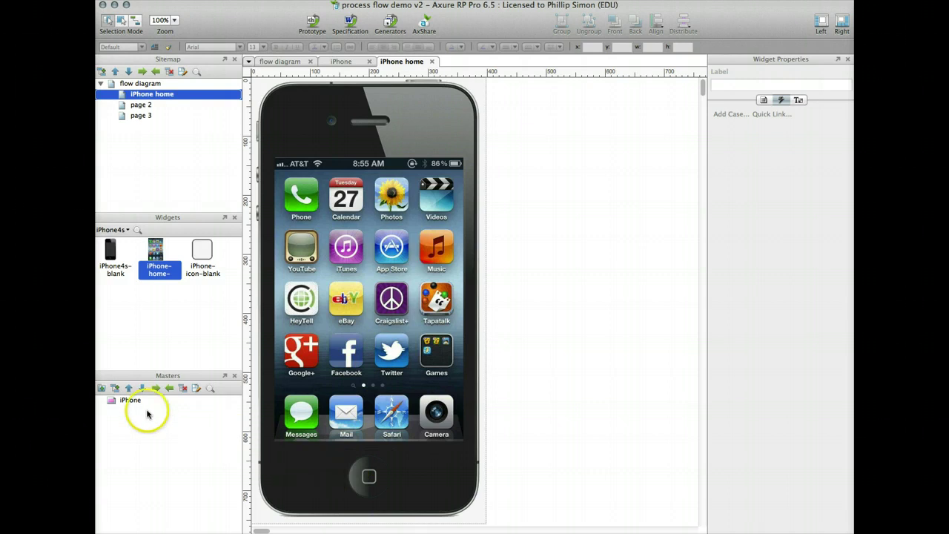
{"action": "mouse_move", "coordinate": [116, 404]}
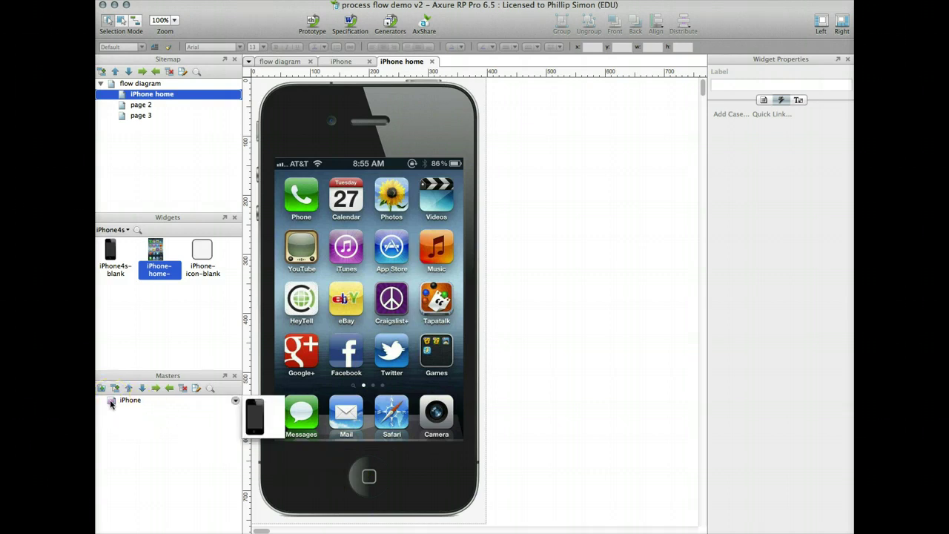
{"action": "left_click", "coordinate": [111, 404]}
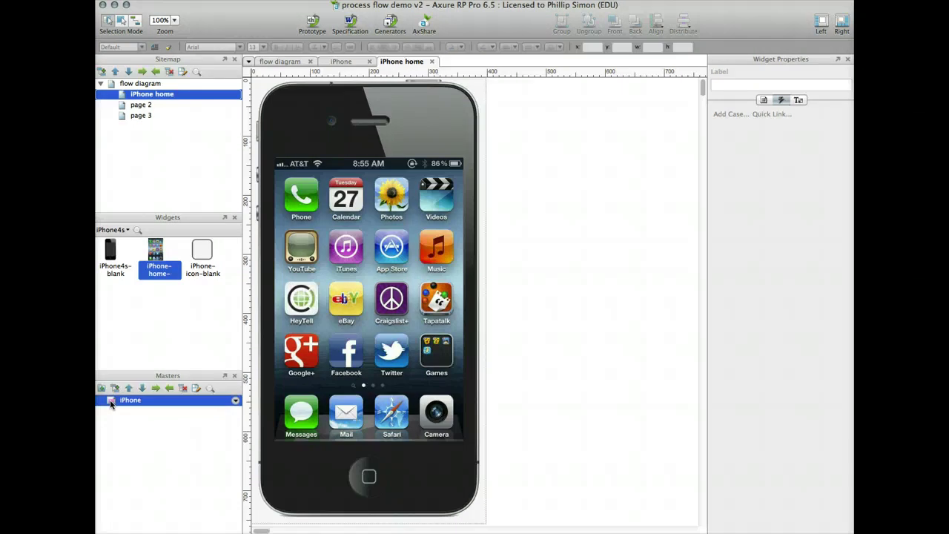
Rename the iPhone master to 'iPhone master'.
{"action": "double_click", "coordinate": [110, 404]}
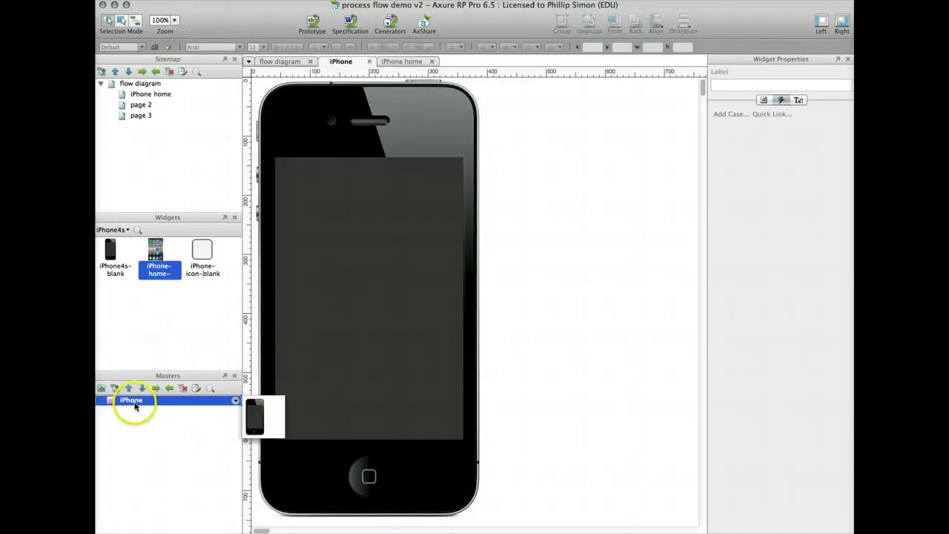
{"action": "left_click", "coordinate": [128, 403]}
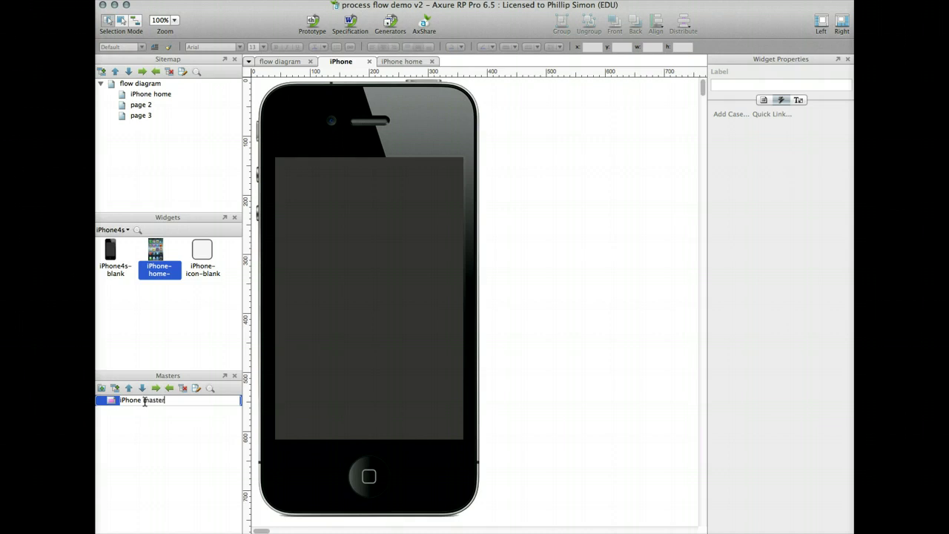
{"action": "key", "text": "Return"}
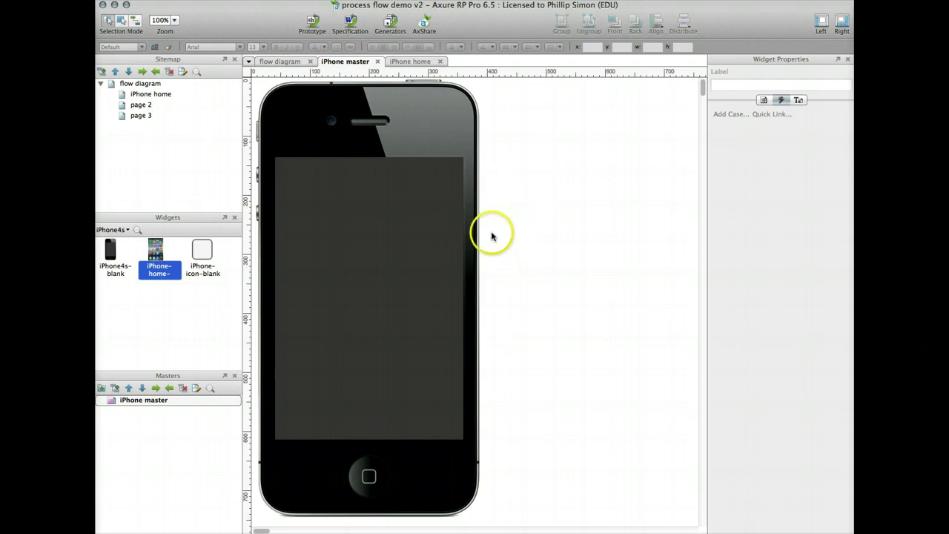
Cover the phone's home button with a Wireframe Image Map Region about 72×75.
{"action": "left_click", "coordinate": [126, 231]}
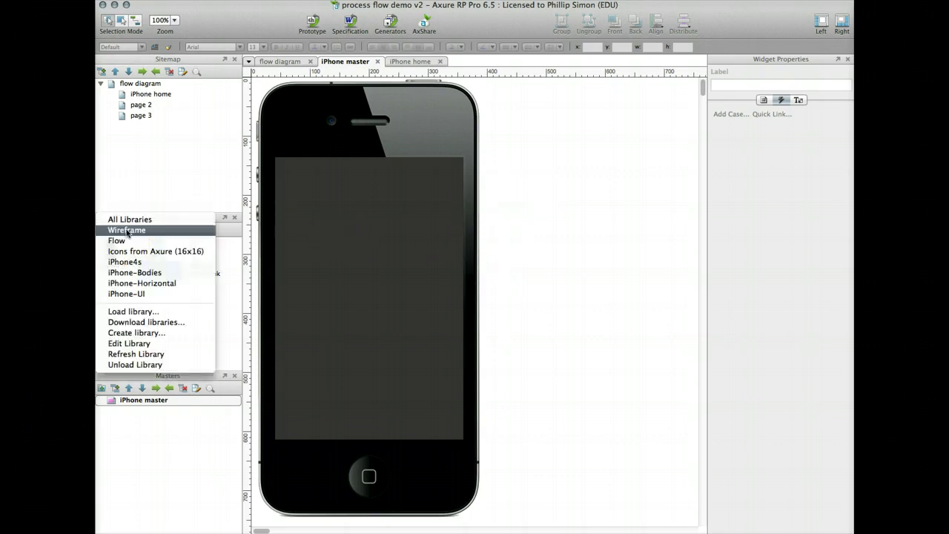
{"action": "left_click", "coordinate": [124, 234]}
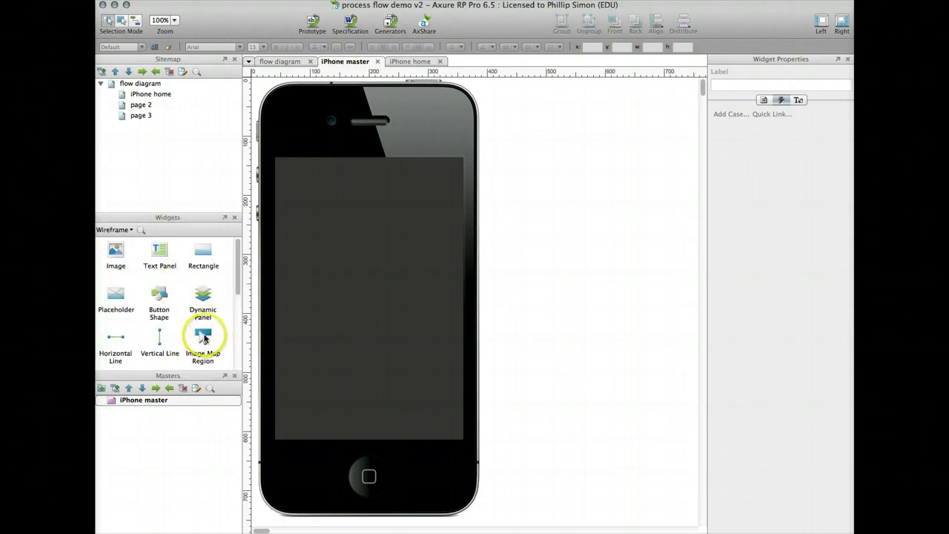
{"action": "left_click_drag", "start_coordinate": [202, 338], "coordinate": [390, 499]}
{"action": "left_click", "coordinate": [562, 282]}
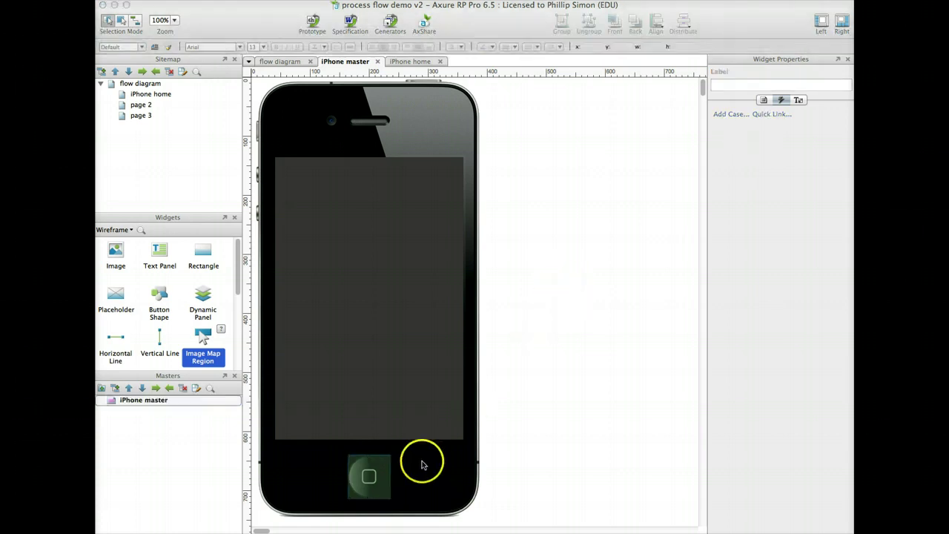
Select the home-button hotspot, check its position and size, then return to its interactions.
{"action": "left_click", "coordinate": [530, 451]}
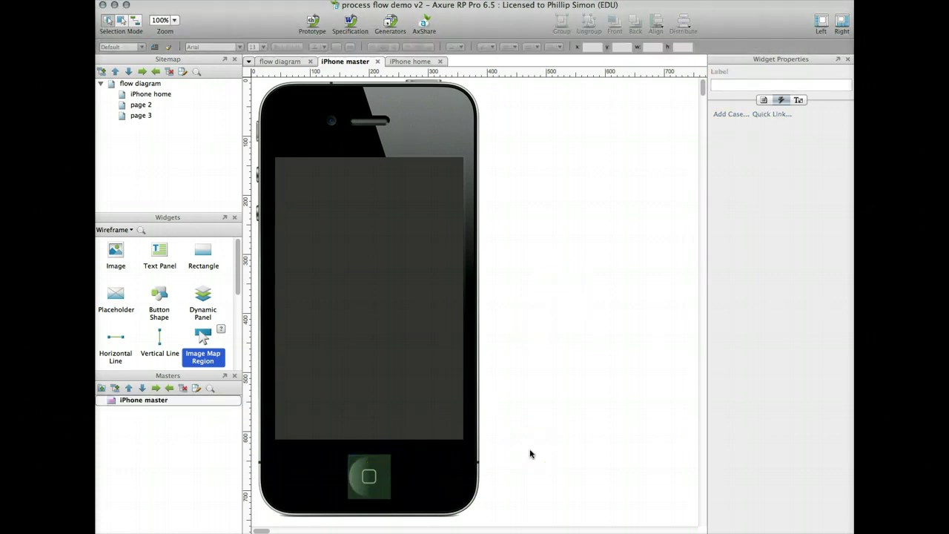
{"action": "left_click", "coordinate": [388, 464]}
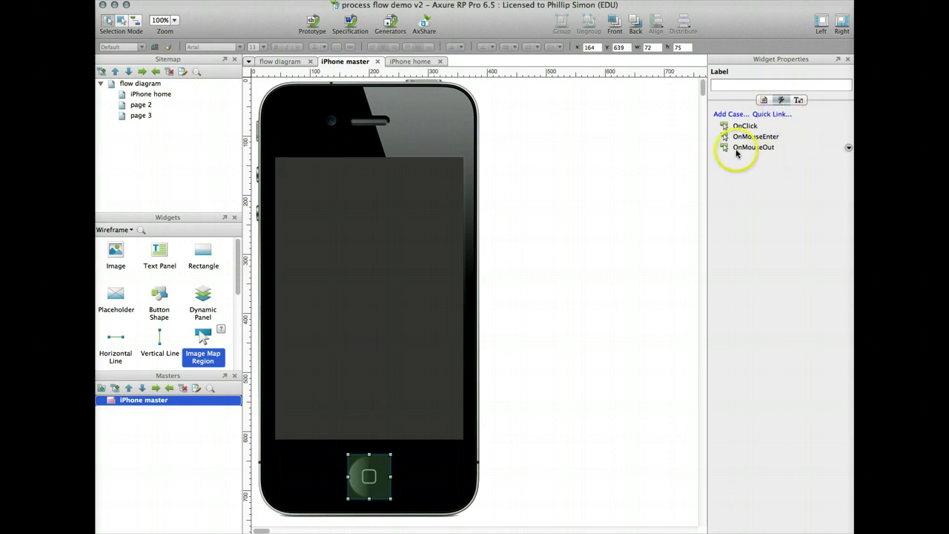
{"action": "left_click", "coordinate": [798, 100]}
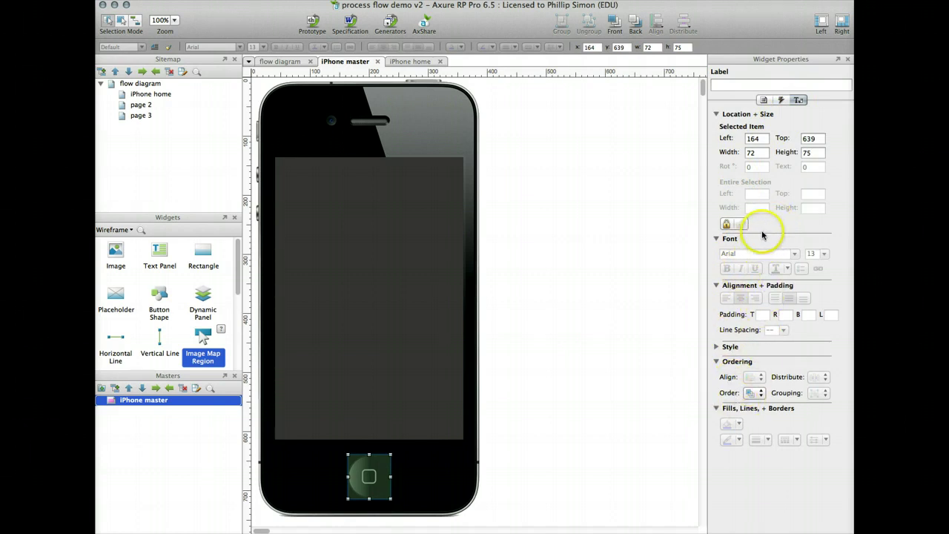
{"action": "left_click", "coordinate": [781, 100]}
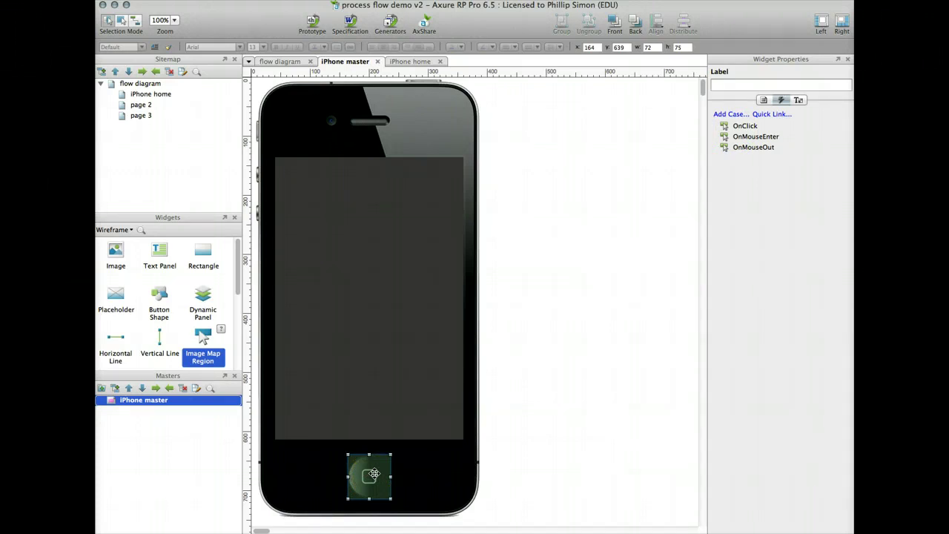
Give the home-button hotspot an OnClick case: Open Link in Current Window to iPhone home.
{"action": "double_click", "coordinate": [742, 127]}
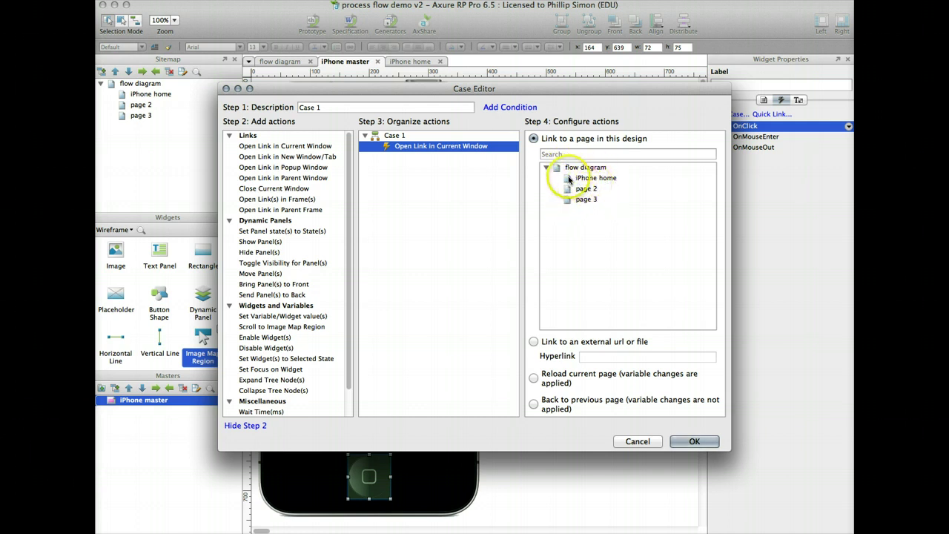
{"action": "left_click", "coordinate": [570, 178]}
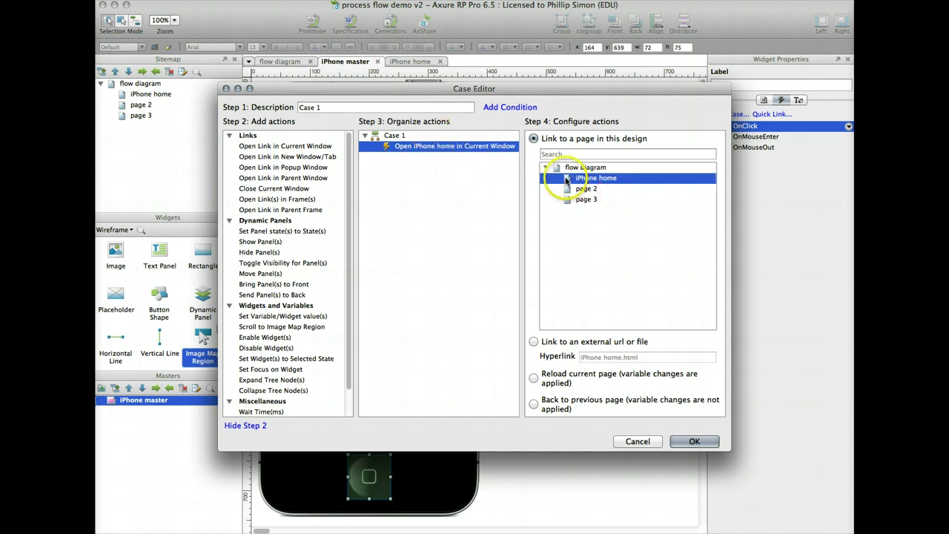
{"action": "left_click", "coordinate": [683, 443]}
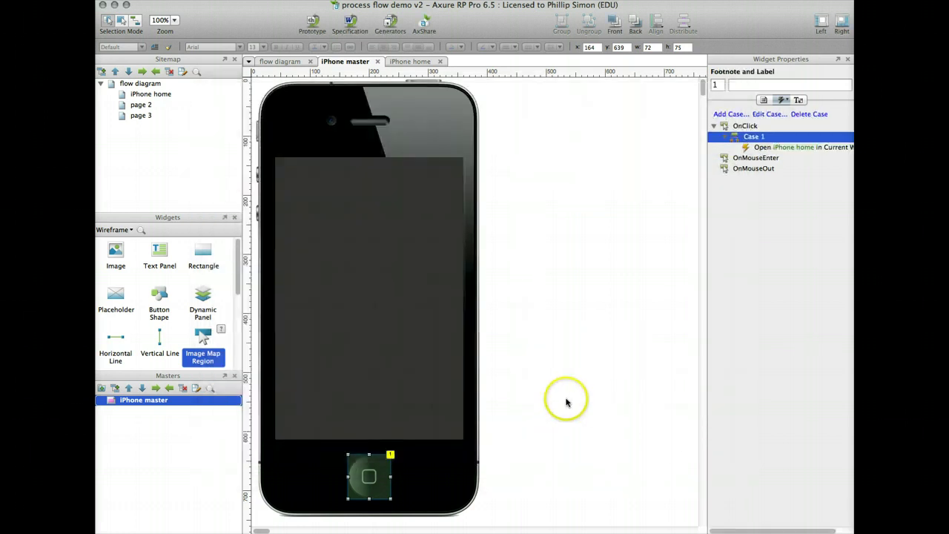
{"action": "left_click", "coordinate": [391, 454]}
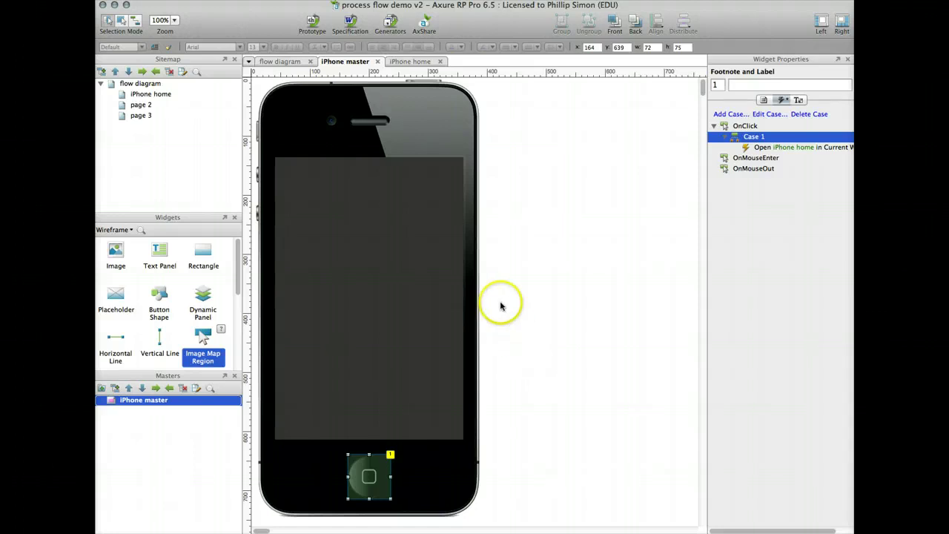
{"action": "left_click", "coordinate": [593, 309]}
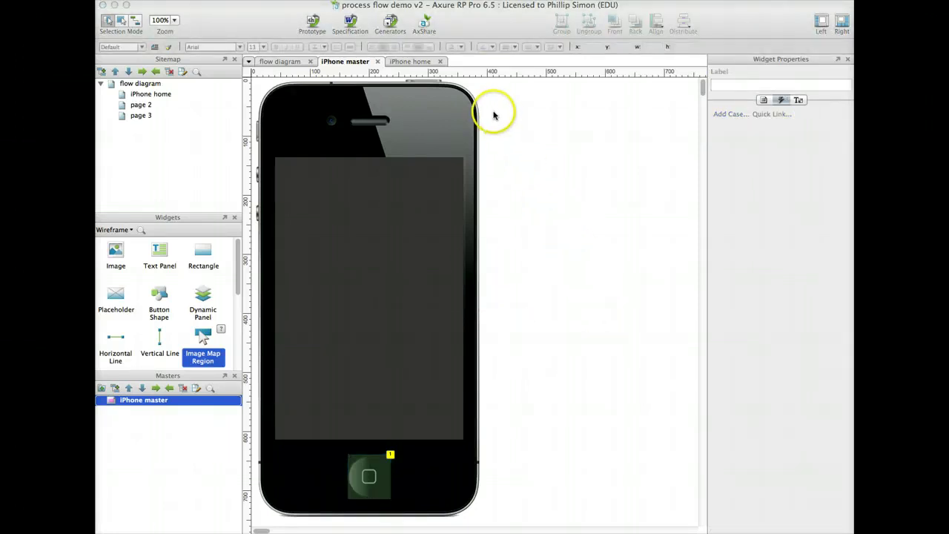
Leave the iPhone home page and reopen the iPhone master from the Masters panel.
{"action": "left_click", "coordinate": [416, 62]}
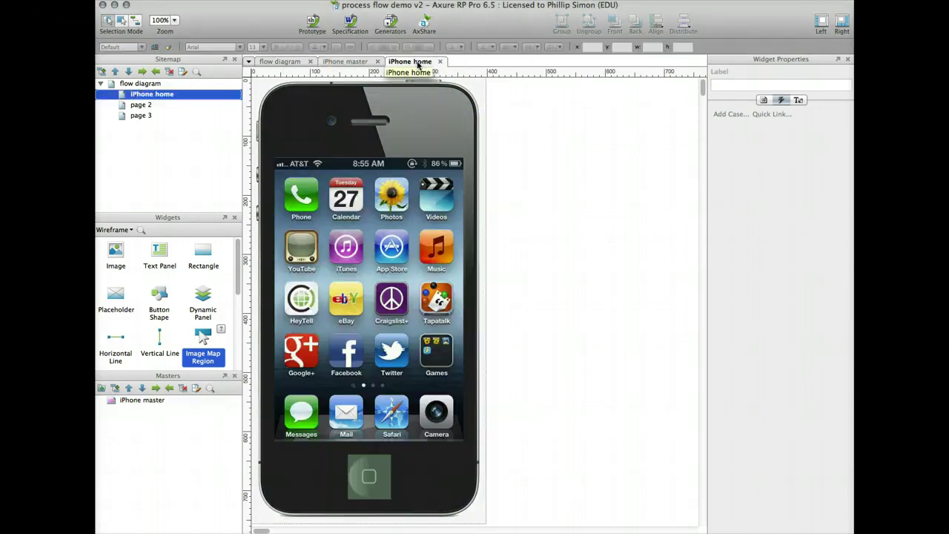
{"action": "left_click", "coordinate": [381, 470]}
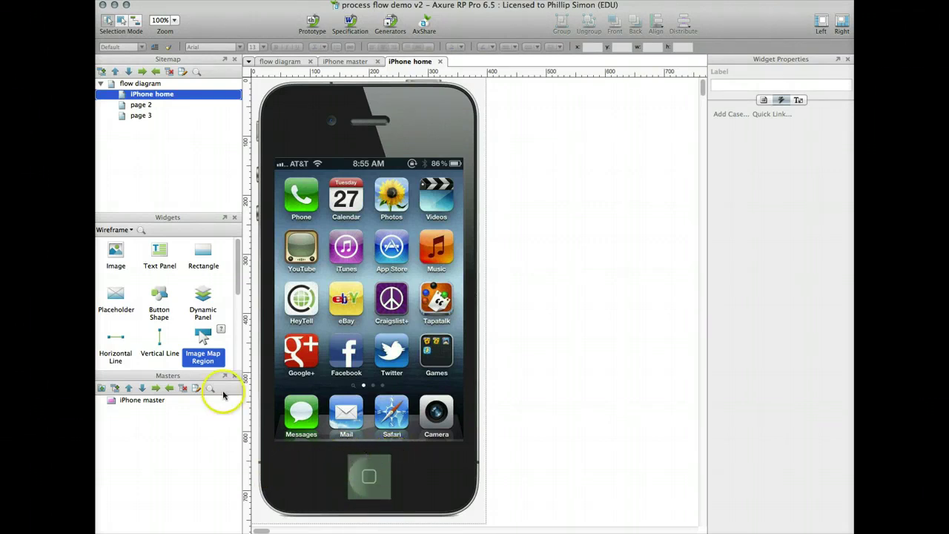
{"action": "left_click", "coordinate": [126, 401]}
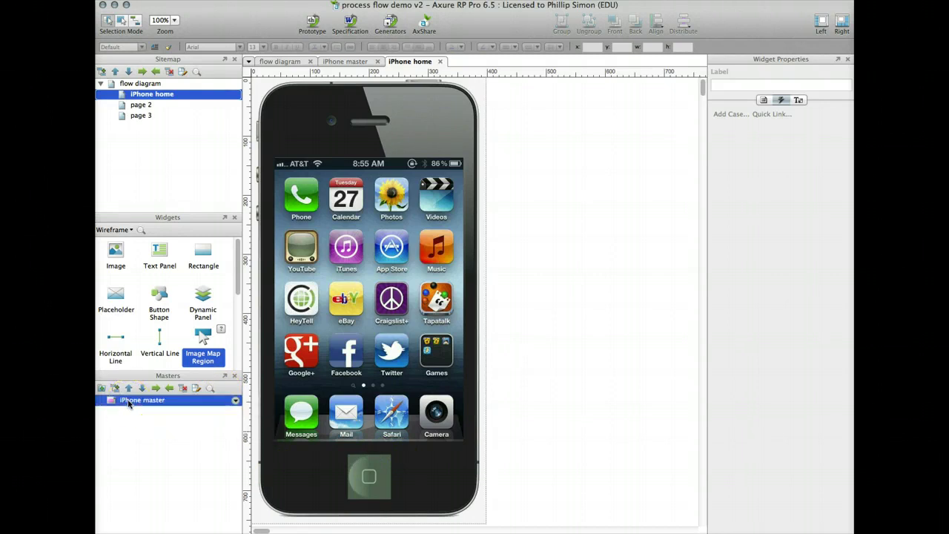
{"action": "double_click", "coordinate": [111, 401]}
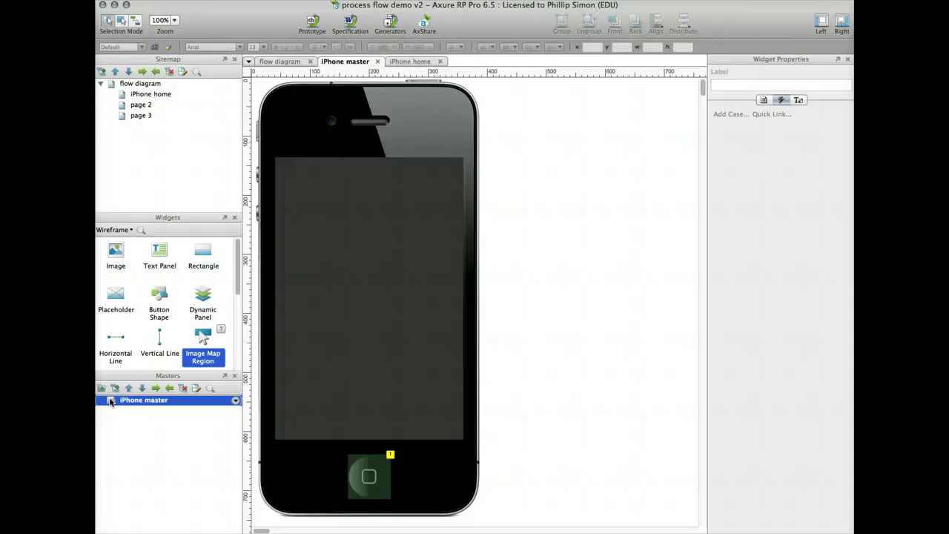
Open page 2 and rename it to 'theme park home' in the Sitemap.
{"action": "left_click", "coordinate": [123, 107]}
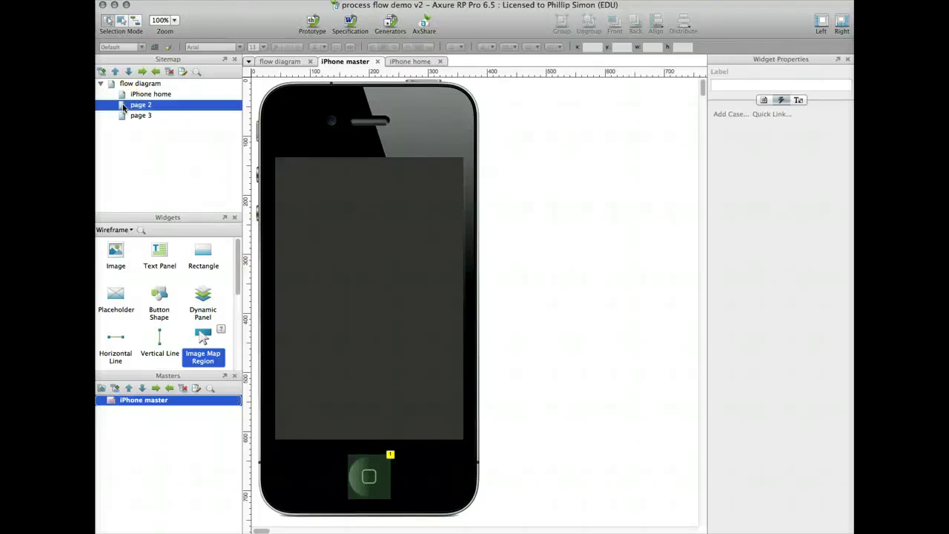
{"action": "double_click", "coordinate": [123, 107]}
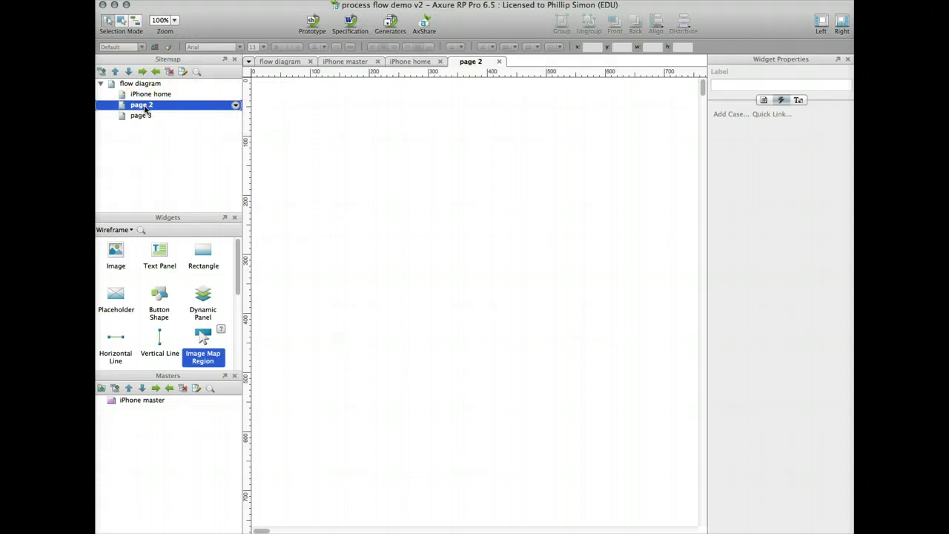
{"action": "left_click", "coordinate": [145, 109]}
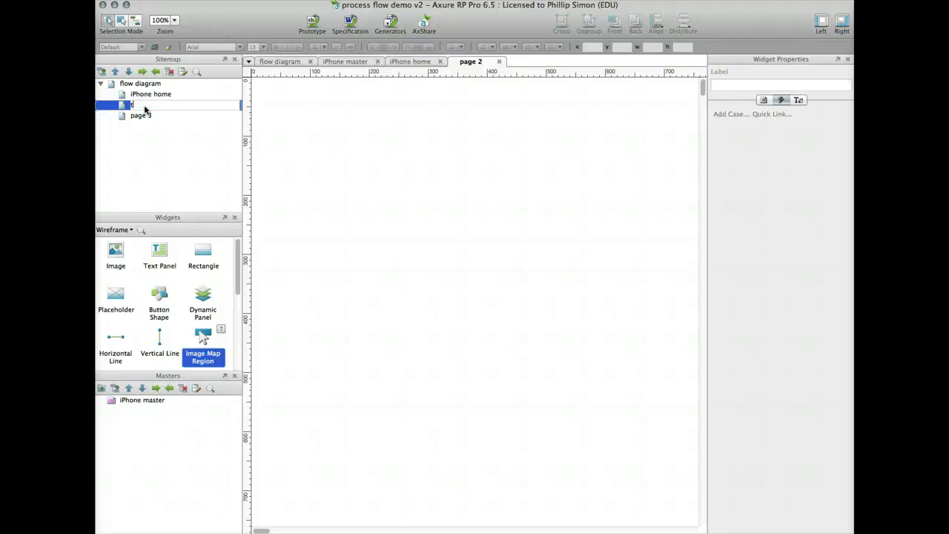
{"action": "type", "text": "thme"}
{"action": "key", "text": "BackSpace"}
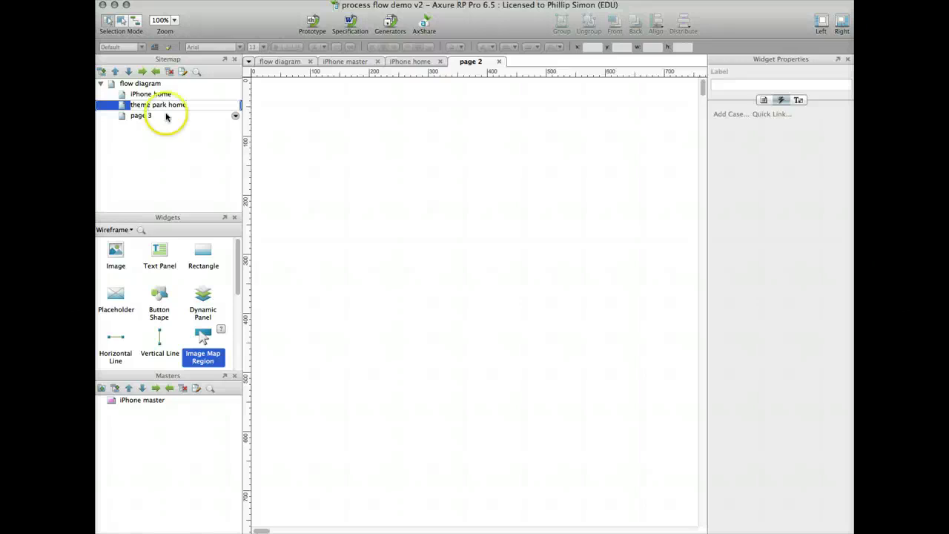
{"action": "left_click", "coordinate": [281, 141]}
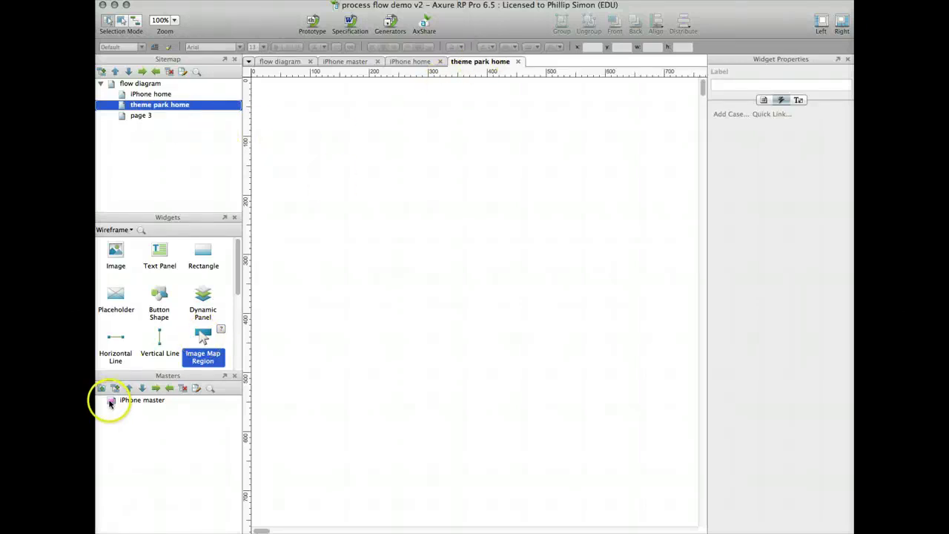
Drop the iPhone master onto theme park home and place it in the background.
{"action": "left_click_drag", "start_coordinate": [110, 404], "coordinate": [249, 78]}
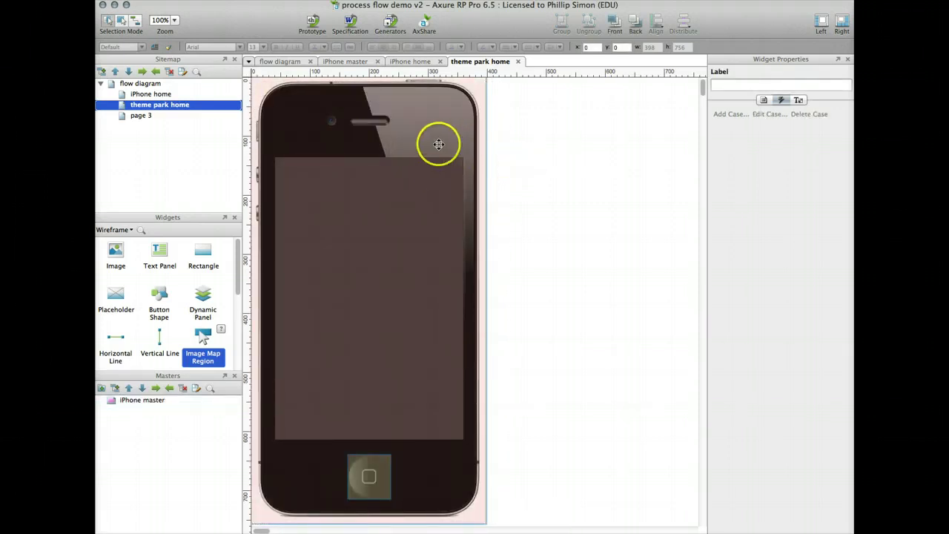
{"action": "left_click", "coordinate": [433, 202]}
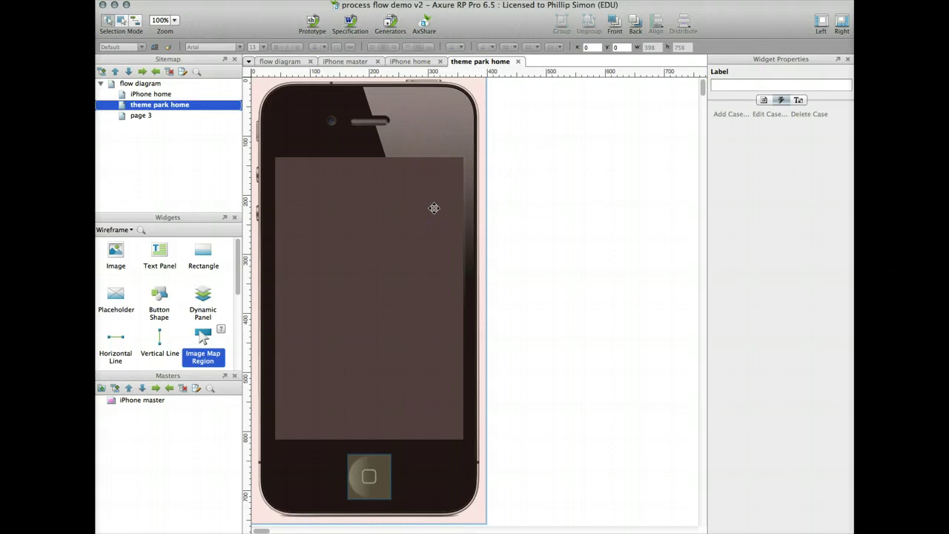
{"action": "right_click", "coordinate": [434, 208]}
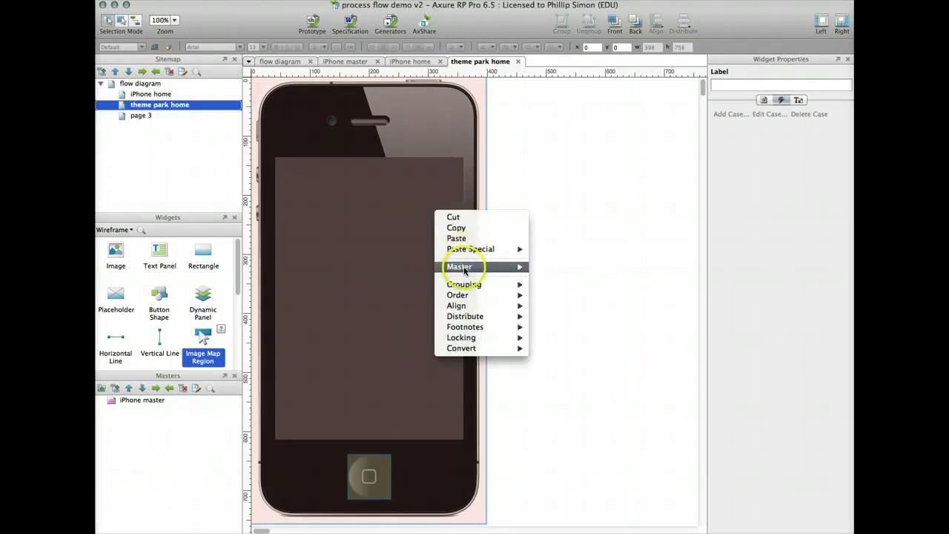
{"action": "mouse_move", "coordinate": [465, 269]}
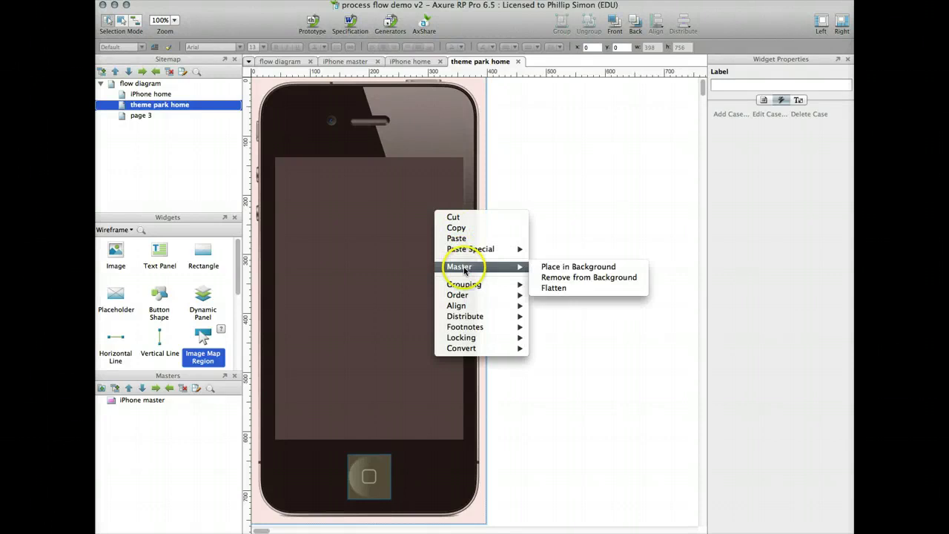
{"action": "left_click", "coordinate": [559, 271]}
{"action": "left_click", "coordinate": [552, 229]}
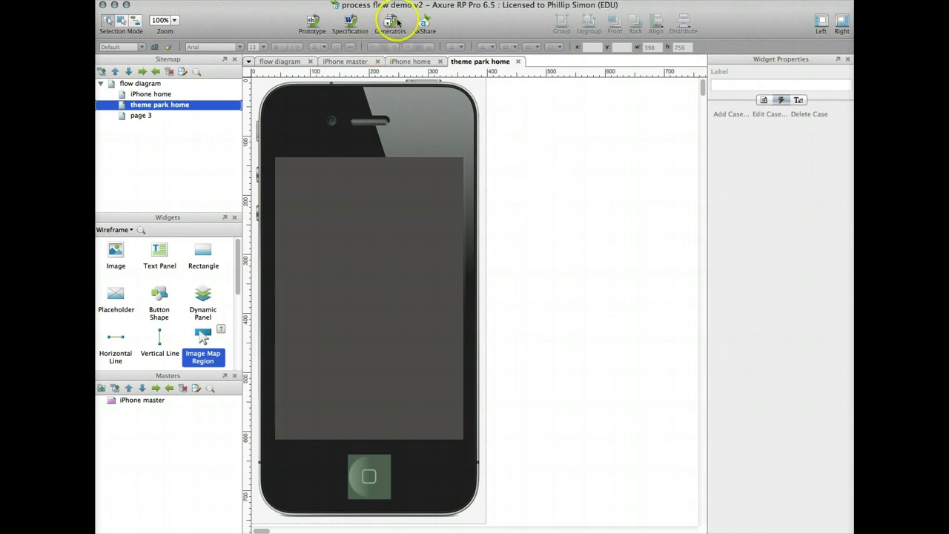
Generate the HTML prototype and open it in the default browser.
{"action": "left_click", "coordinate": [313, 25]}
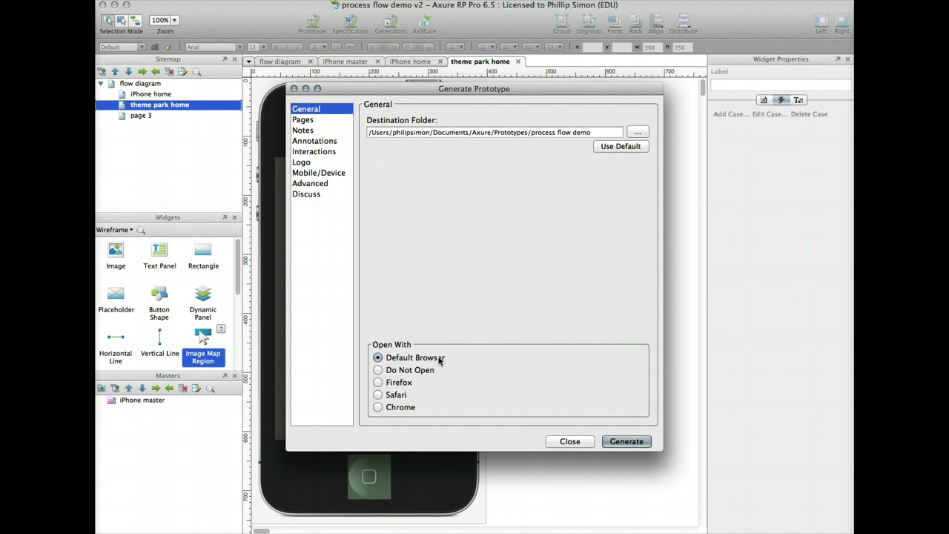
{"action": "left_click", "coordinate": [619, 441]}
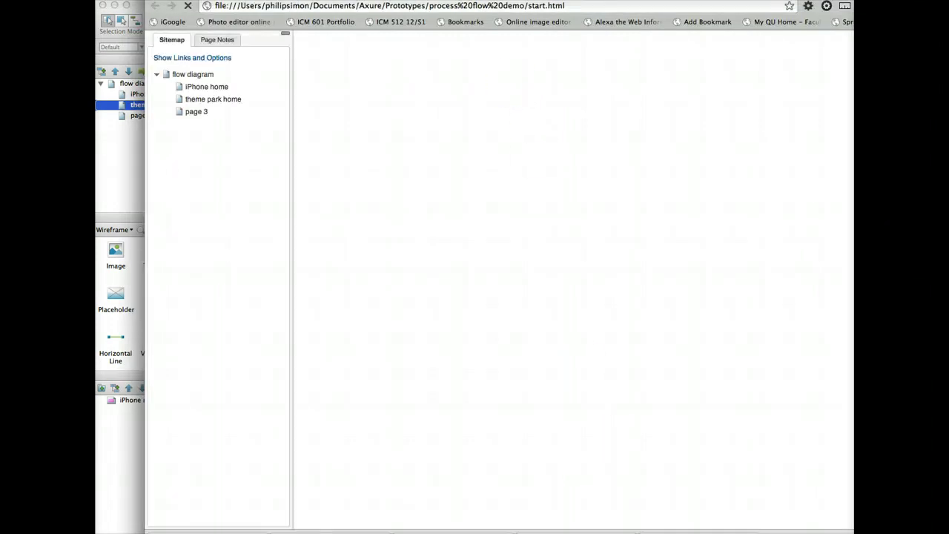
Browse the iPhone home, theme park home and page 3 pages in the prototype sitemap.
{"action": "left_click_drag", "start_coordinate": [438, 0], "coordinate": [391, 8]}
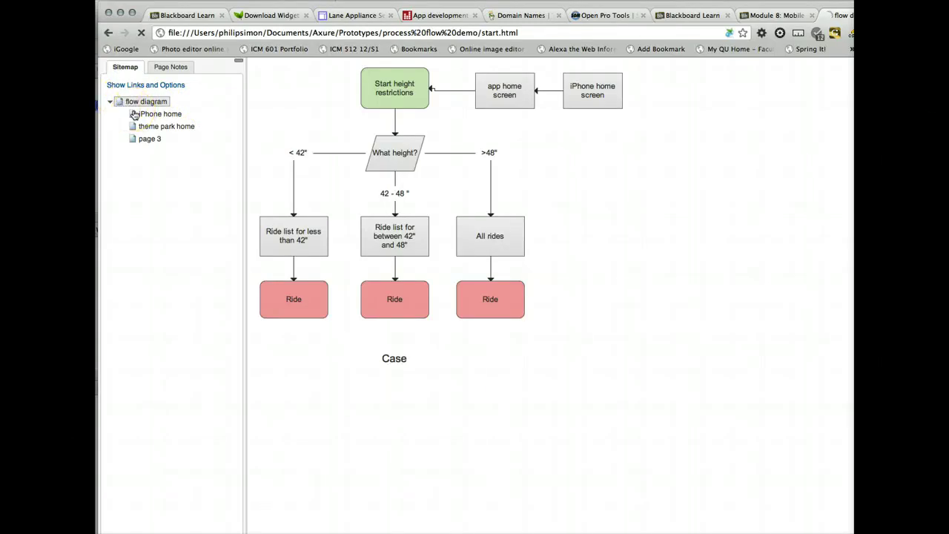
{"action": "left_click", "coordinate": [134, 115]}
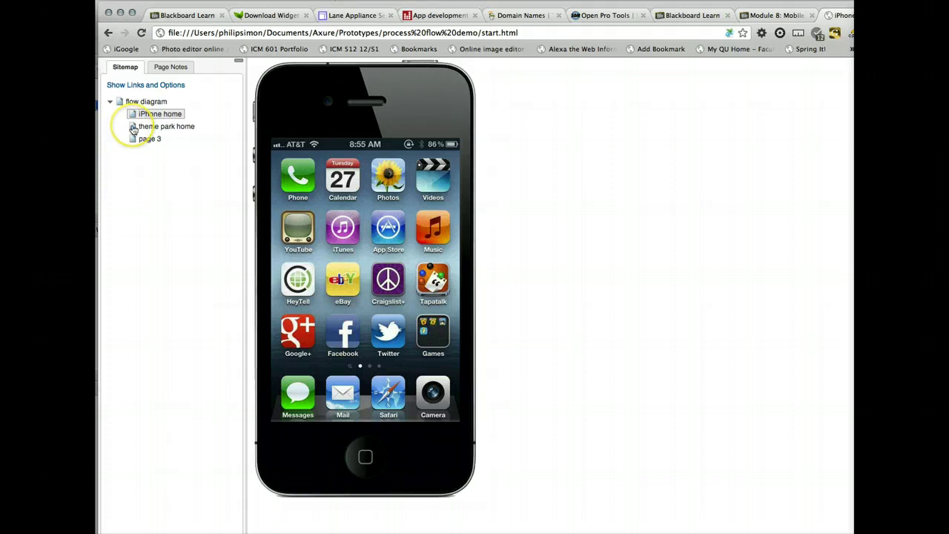
{"action": "left_click", "coordinate": [134, 127]}
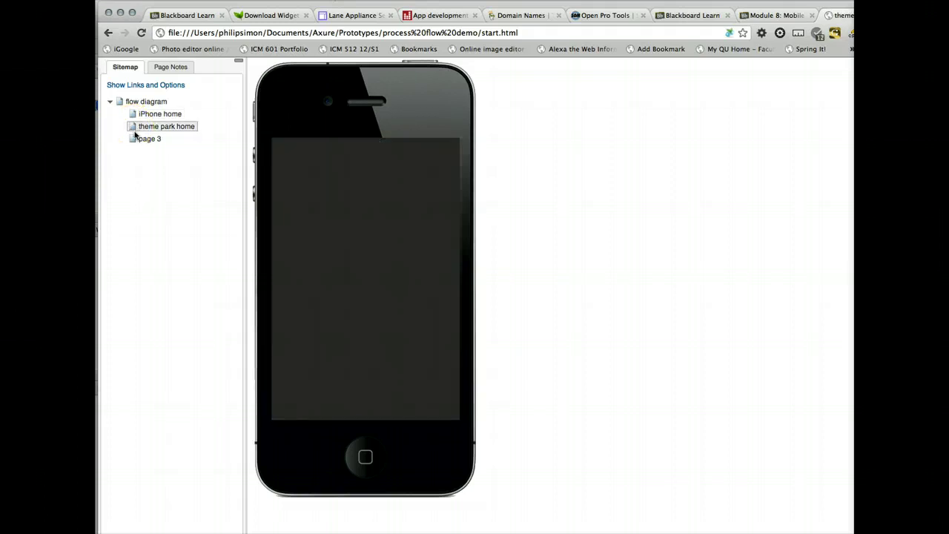
{"action": "left_click", "coordinate": [132, 140]}
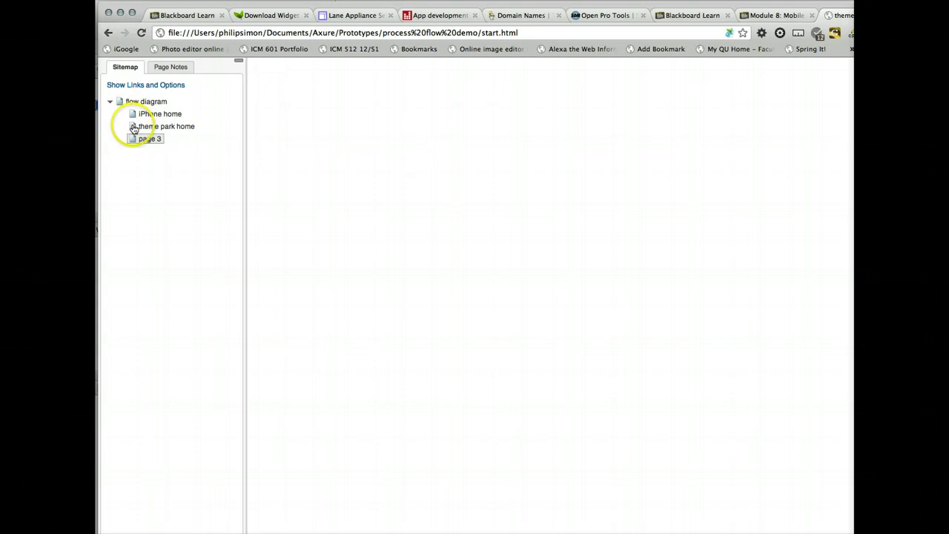
{"action": "left_click", "coordinate": [134, 128]}
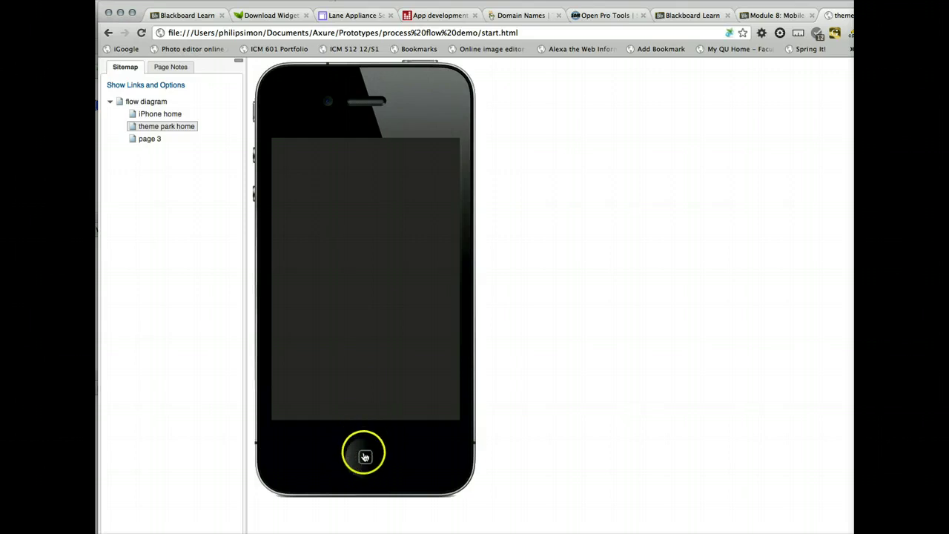
Confirm the phone's home button opens iPhone home, then return to Axure.
{"action": "left_click", "coordinate": [365, 456]}
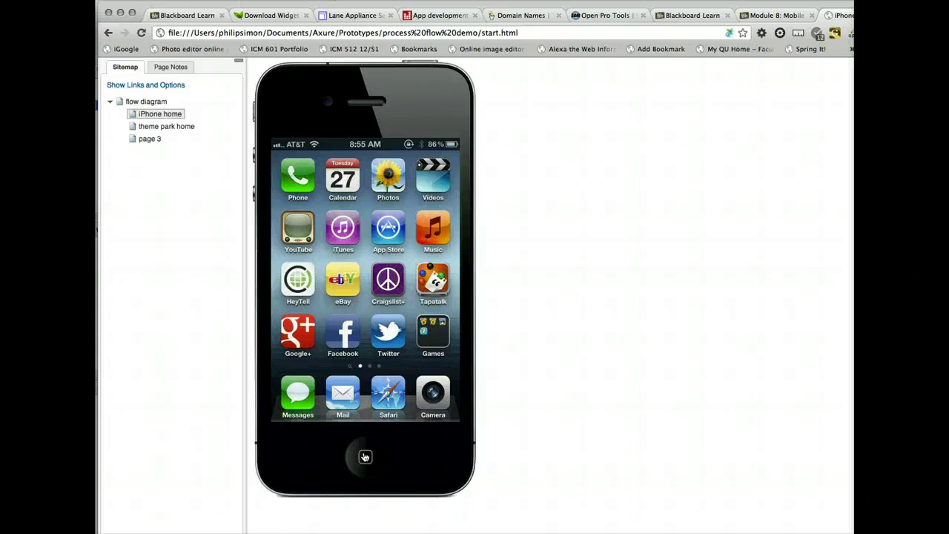
{"action": "left_click", "coordinate": [344, 453]}
{"action": "left_click", "coordinate": [388, 235]}
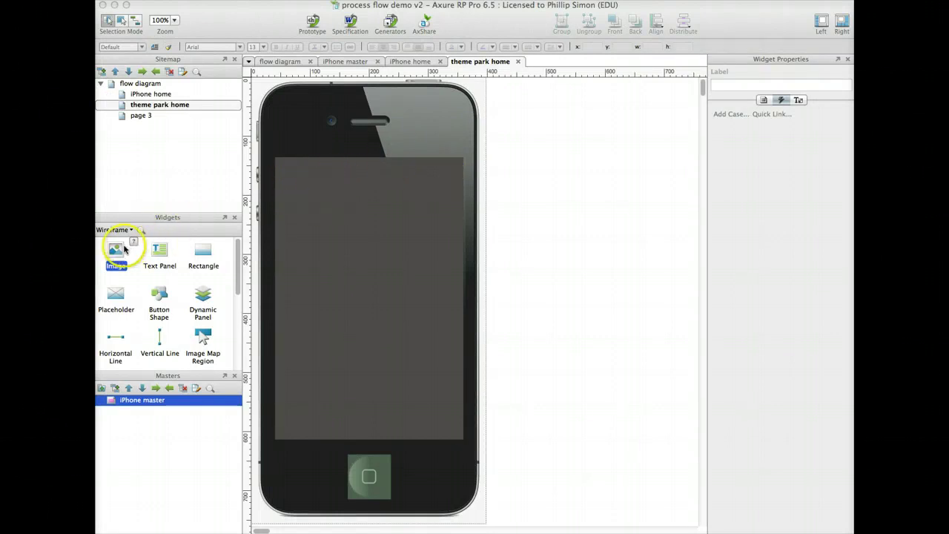
Add a 50×50 header image beside the cyan 'Theme Park Reviews!' banner and select all three.
{"action": "left_click_drag", "start_coordinate": [121, 249], "coordinate": [277, 162]}
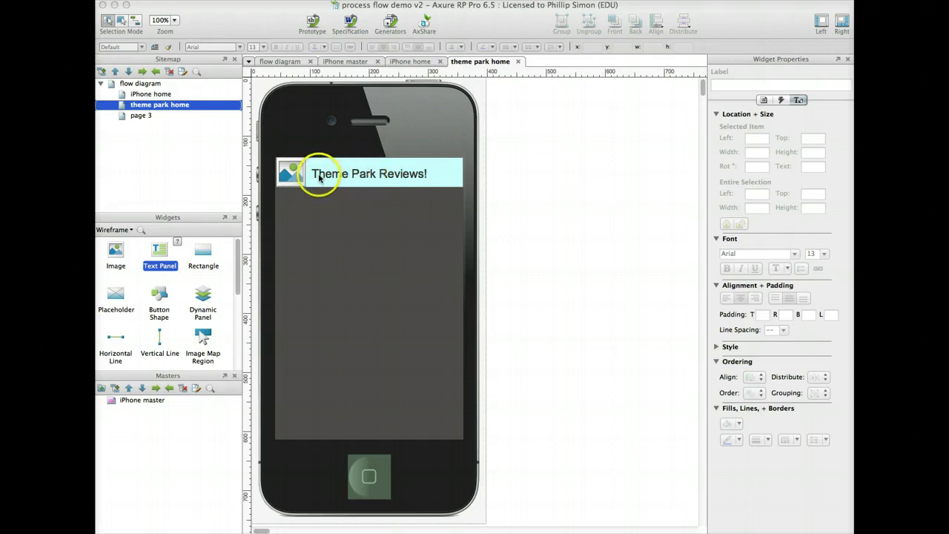
{"action": "left_click", "coordinate": [291, 172]}
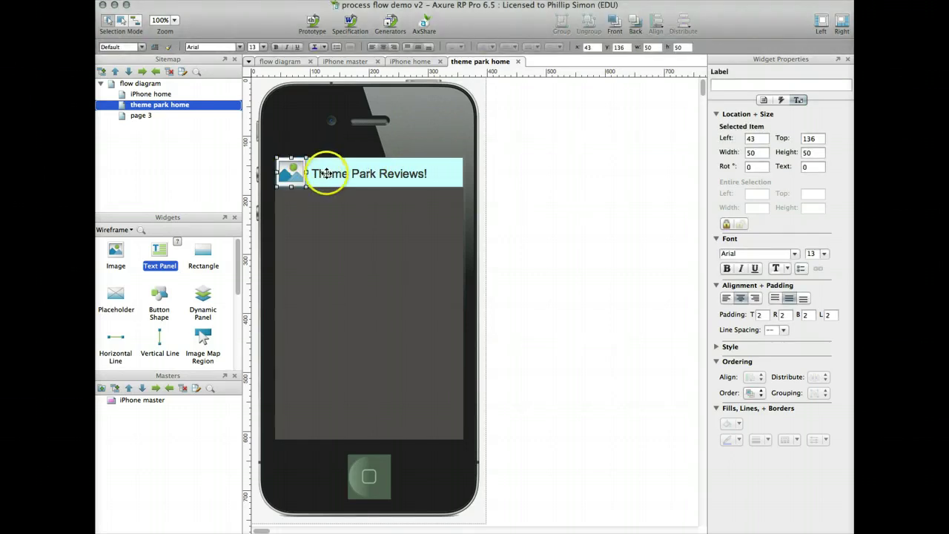
{"action": "left_click", "coordinate": [317, 173], "text": "shift"}
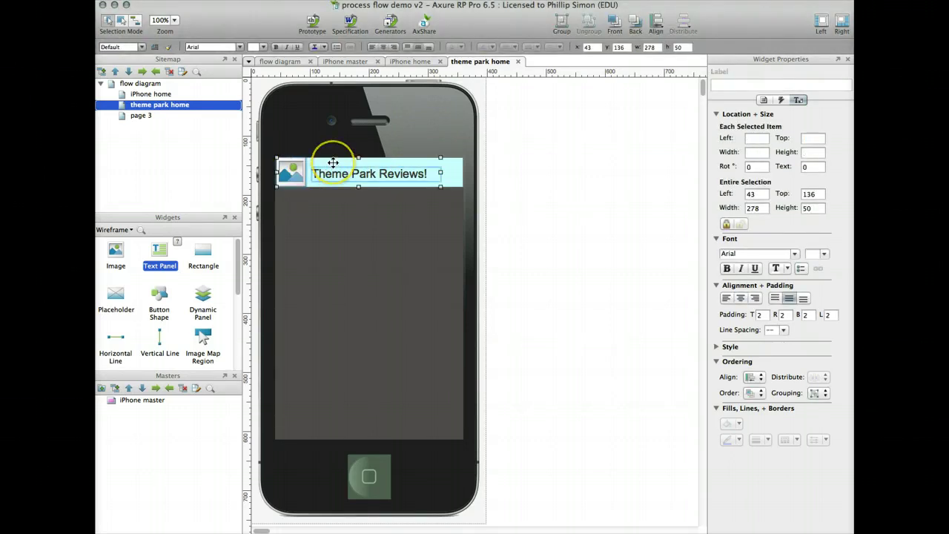
{"action": "left_click", "coordinate": [333, 163], "text": "shift"}
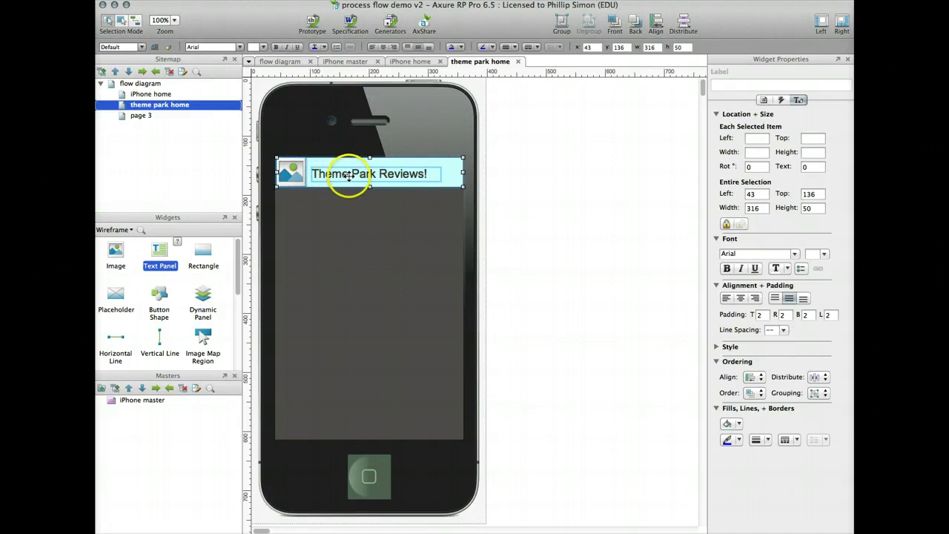
Convert the selected header image, text and cyan bar into a master named 'app header'.
{"action": "right_click", "coordinate": [419, 164]}
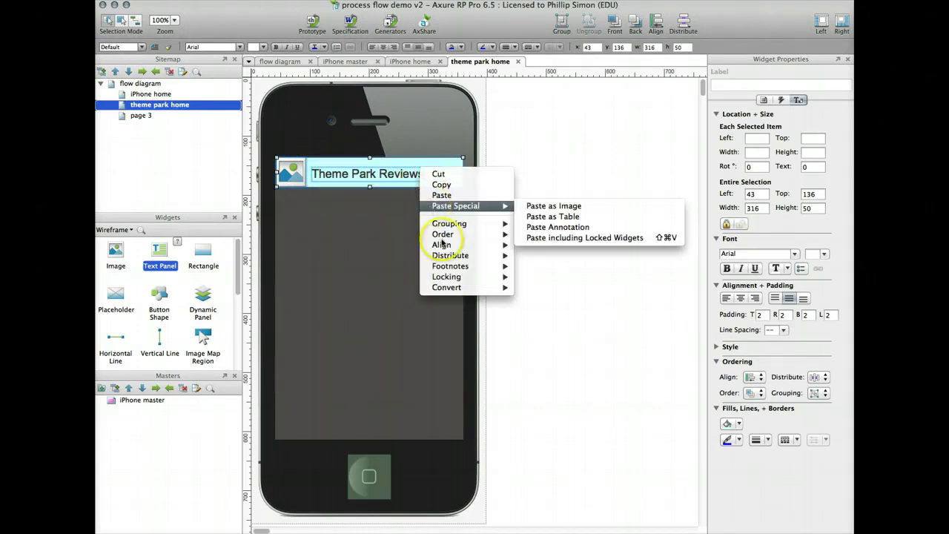
{"action": "mouse_move", "coordinate": [447, 287]}
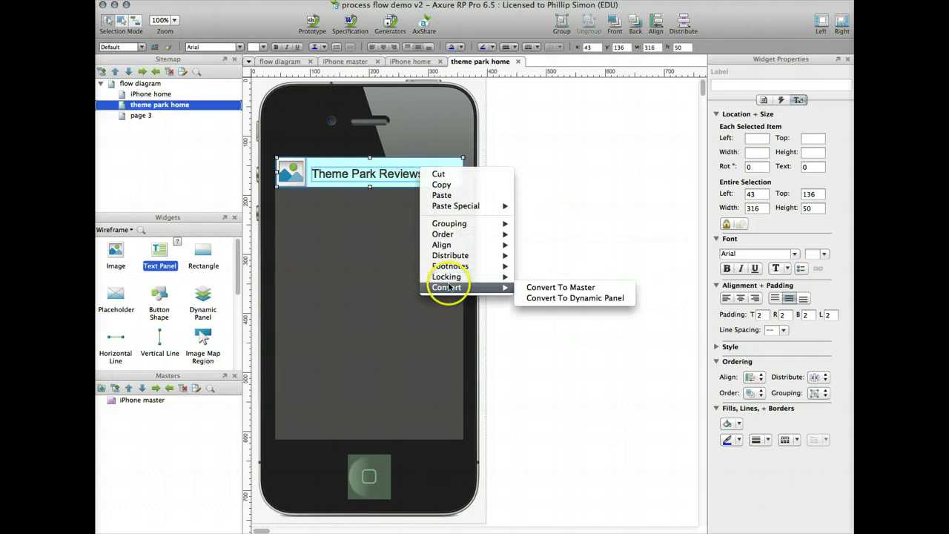
{"action": "left_click", "coordinate": [553, 287]}
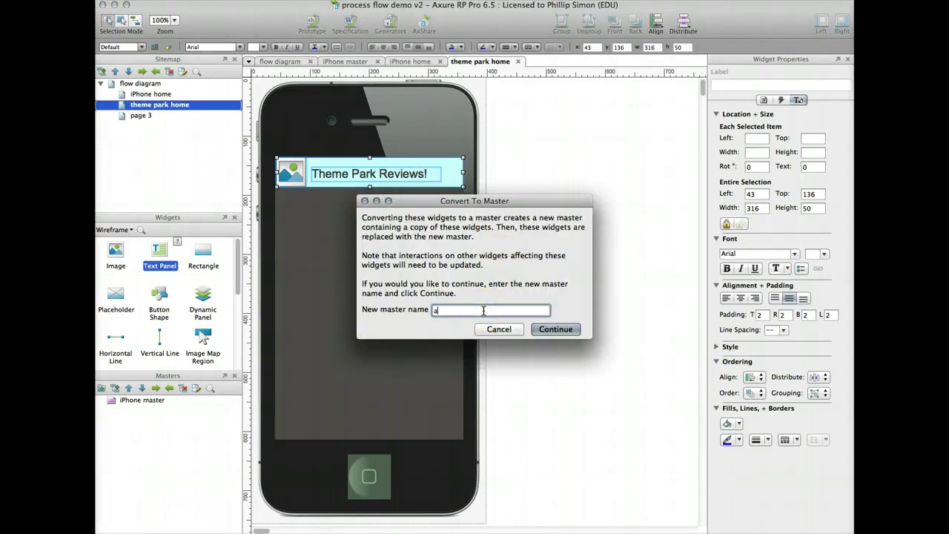
{"action": "type", "text": "app header"}
{"action": "left_click", "coordinate": [556, 329]}
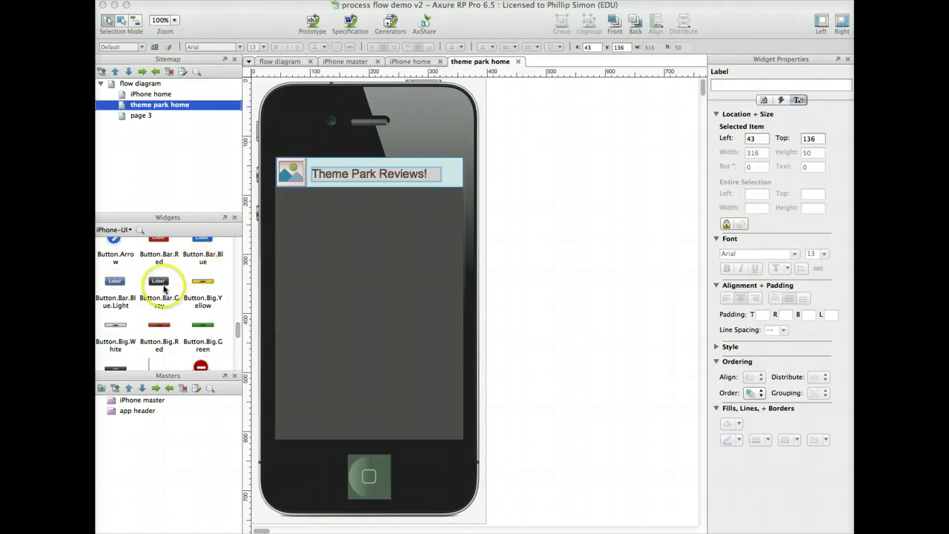
Switch back to the Wireframe library and place a 'Find by...' text panel on the phone screen.
{"action": "scroll", "coordinate": [162, 288], "scroll_direction": "down", "scroll_amount": 5}
{"action": "left_click", "coordinate": [129, 229]}
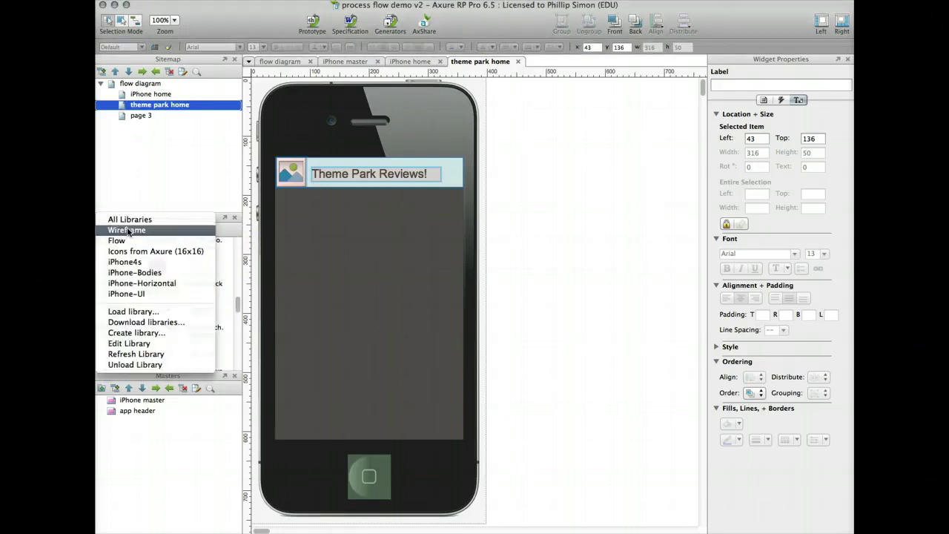
{"action": "left_click", "coordinate": [127, 230]}
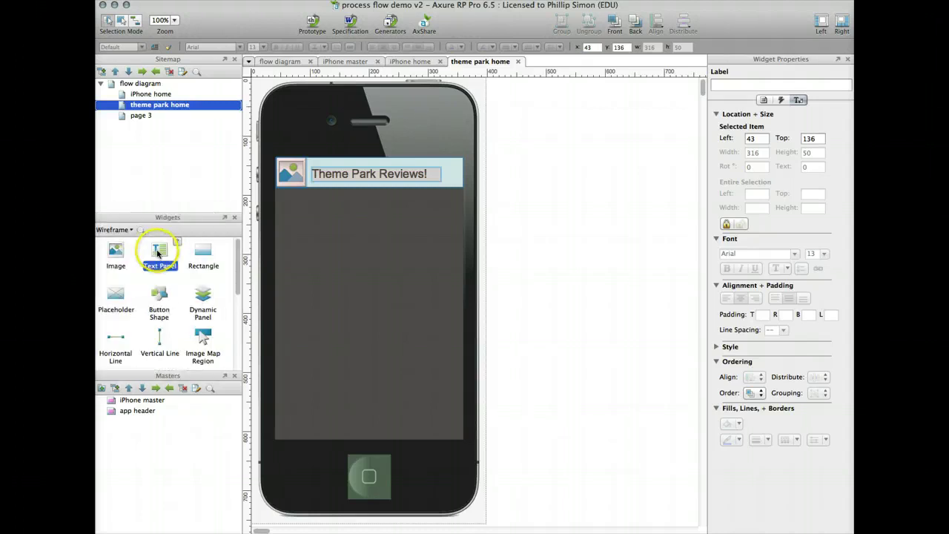
{"action": "left_click_drag", "start_coordinate": [284, 246], "coordinate": [311, 263]}
{"action": "double_click", "coordinate": [339, 265]}
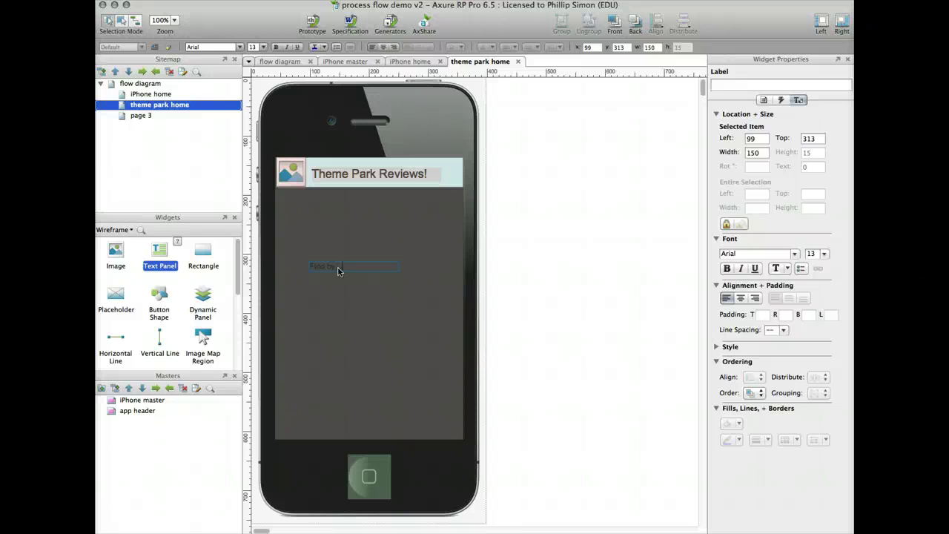
Make 'Find by...' 28-point light-coloured text and move it below the header at 51,248.
{"action": "left_click_drag", "start_coordinate": [298, 260], "coordinate": [342, 265]}
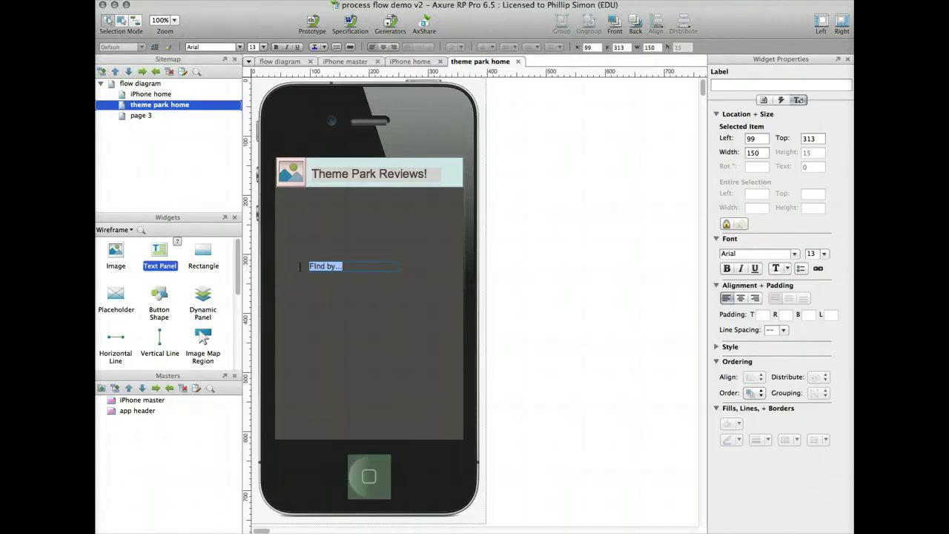
{"action": "left_click", "coordinate": [824, 254]}
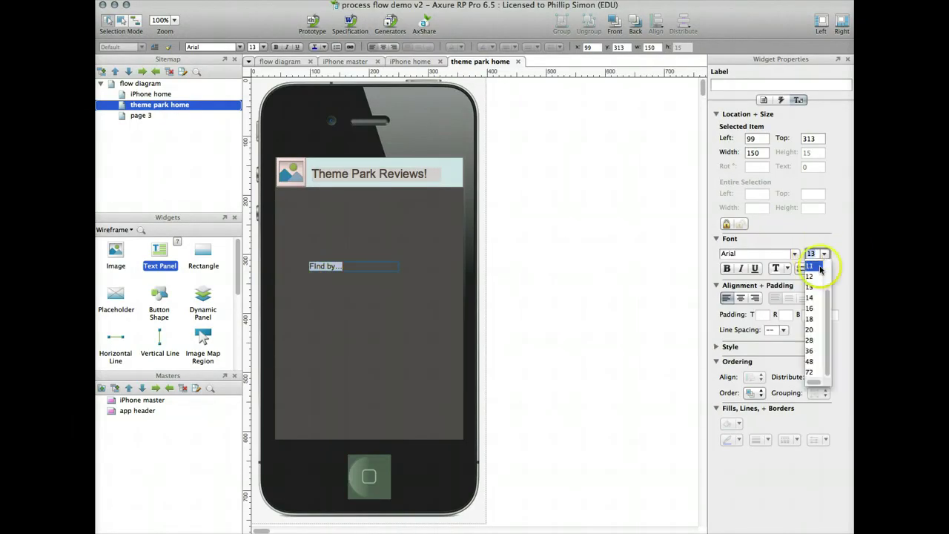
{"action": "left_click", "coordinate": [810, 340]}
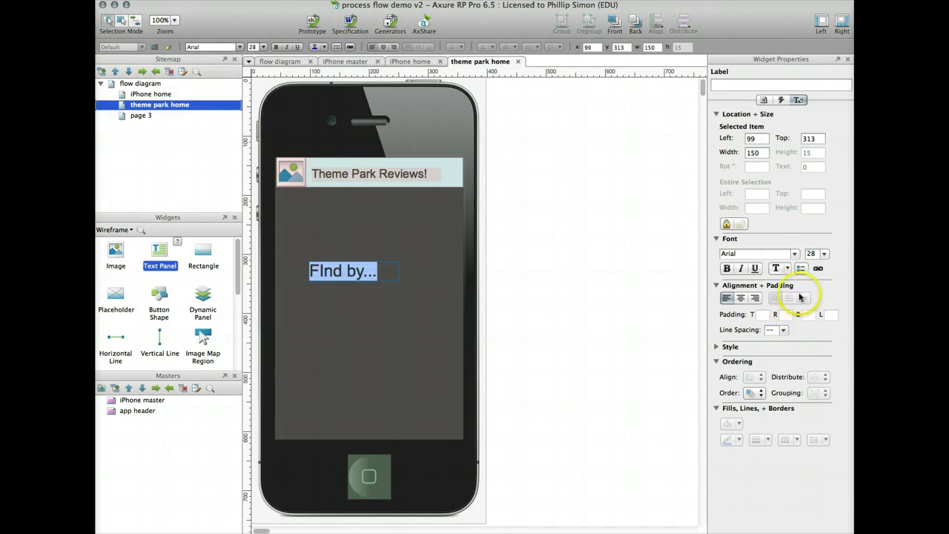
{"action": "left_click", "coordinate": [787, 270]}
{"action": "left_click", "coordinate": [778, 310]}
{"action": "left_click", "coordinate": [780, 270]}
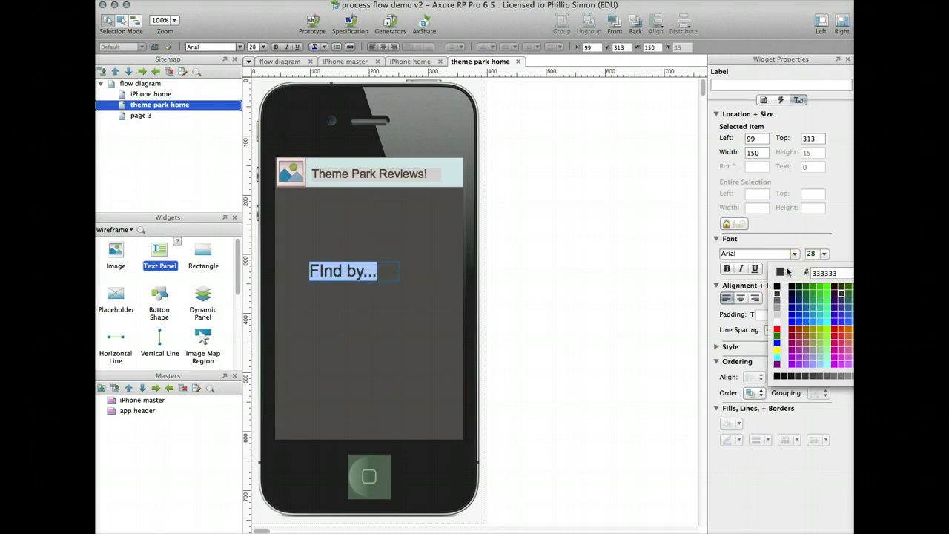
{"action": "left_click", "coordinate": [776, 321]}
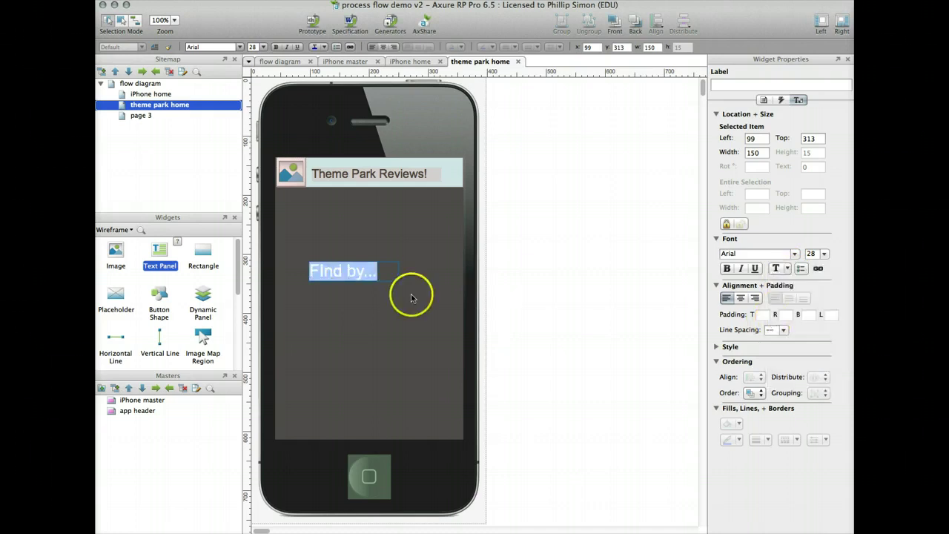
{"action": "left_click", "coordinate": [324, 273]}
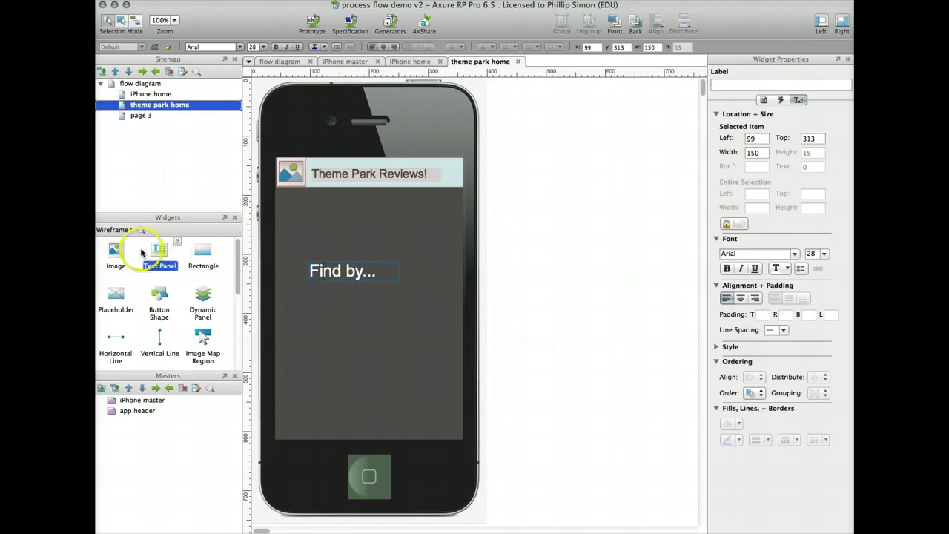
{"action": "left_click", "coordinate": [356, 271]}
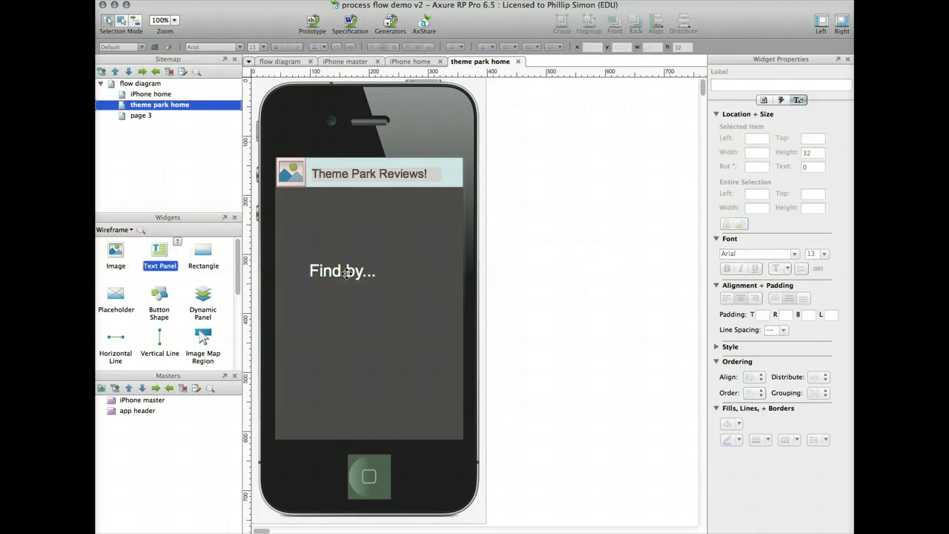
{"action": "left_click_drag", "start_coordinate": [350, 287], "coordinate": [314, 241]}
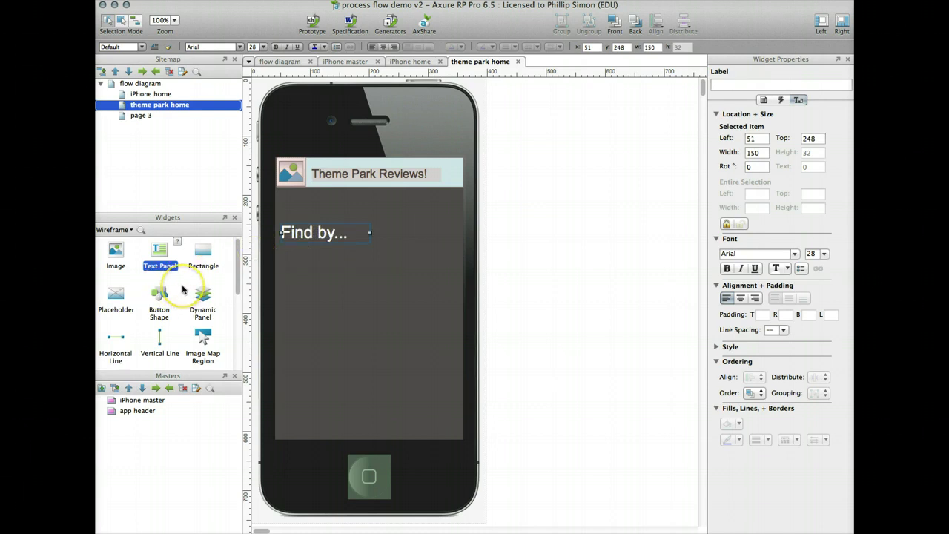
Load the iPhone-UI library and place a Button.Big.Yellow and a Button.Big.White under the heading.
{"action": "scroll", "coordinate": [182, 289], "scroll_direction": "down", "scroll_amount": 5}
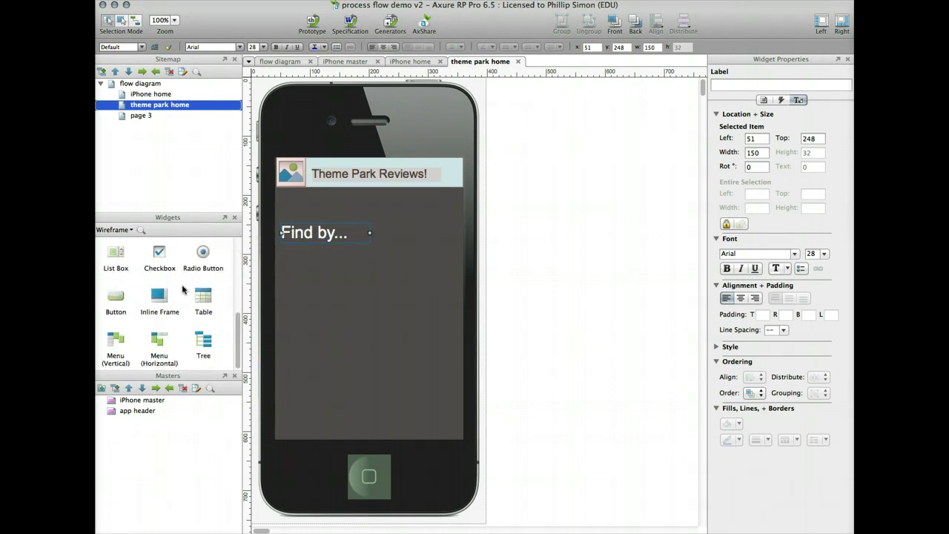
{"action": "scroll", "coordinate": [183, 289], "scroll_direction": "up", "scroll_amount": 4}
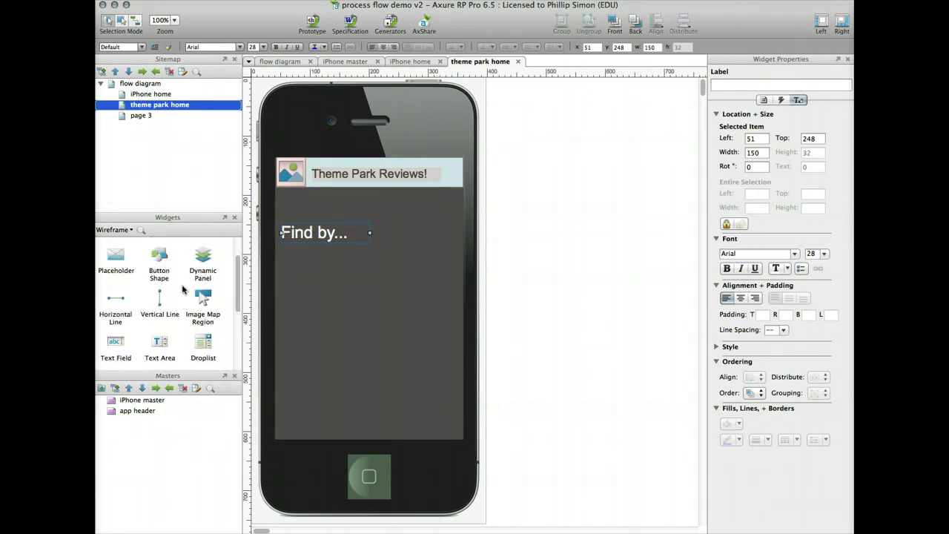
{"action": "scroll", "coordinate": [182, 291], "scroll_direction": "down", "scroll_amount": 1}
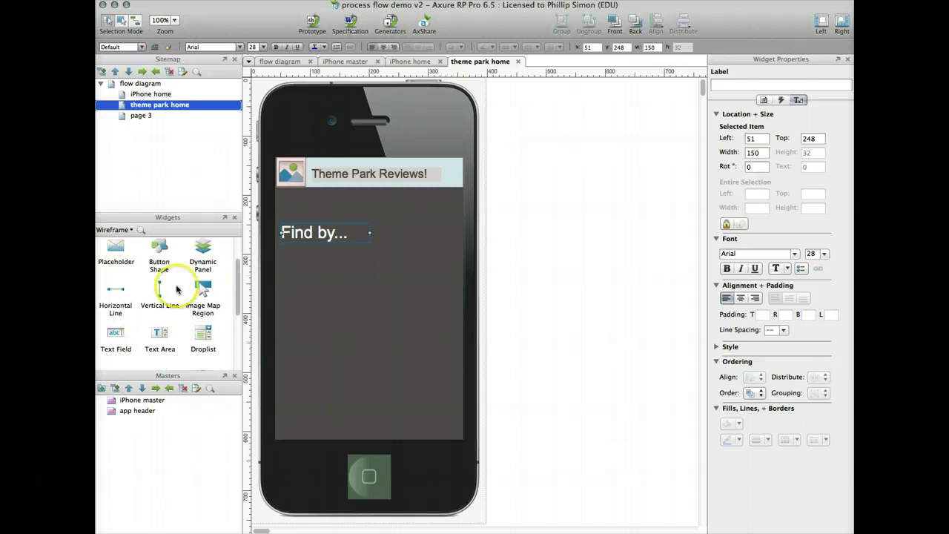
{"action": "left_click", "coordinate": [129, 231]}
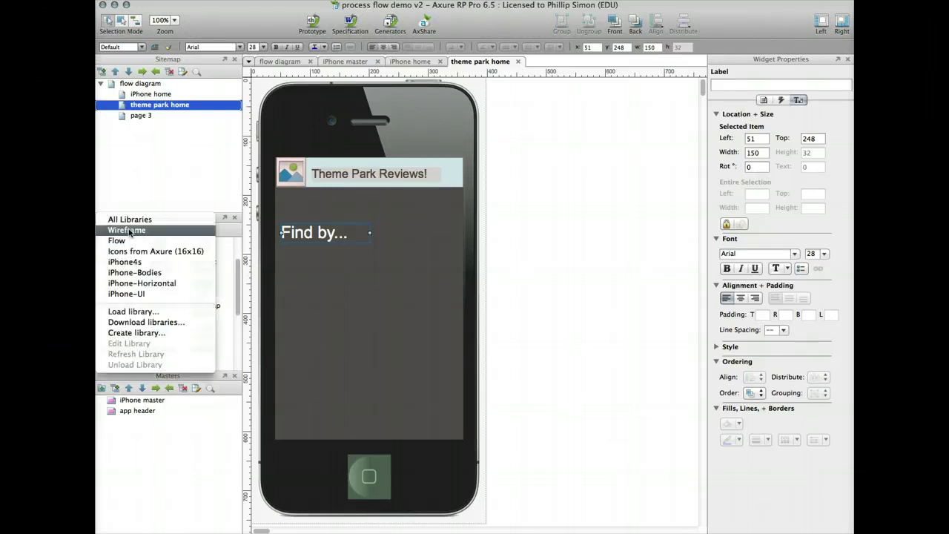
{"action": "left_click", "coordinate": [130, 293]}
{"action": "scroll", "coordinate": [170, 301], "scroll_direction": "down", "scroll_amount": 5}
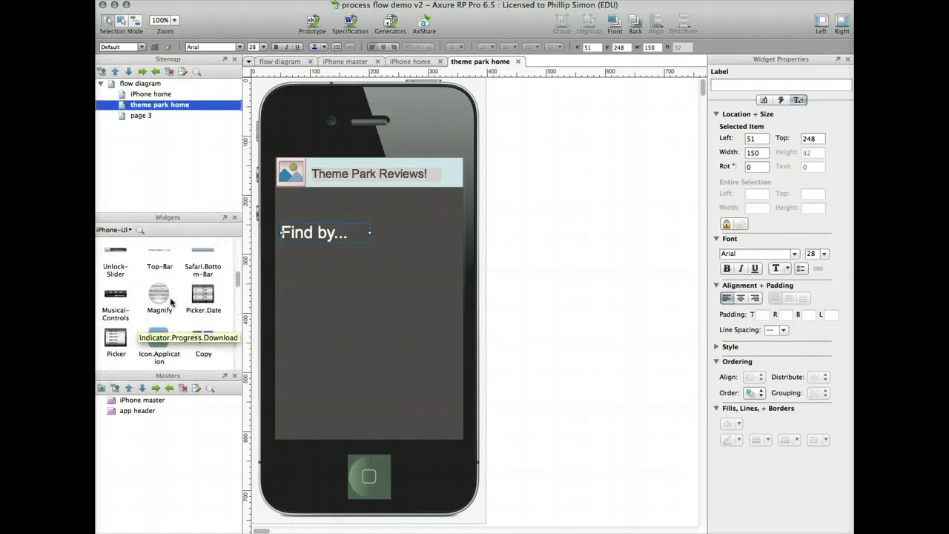
{"action": "scroll", "coordinate": [170, 300], "scroll_direction": "down", "scroll_amount": 10}
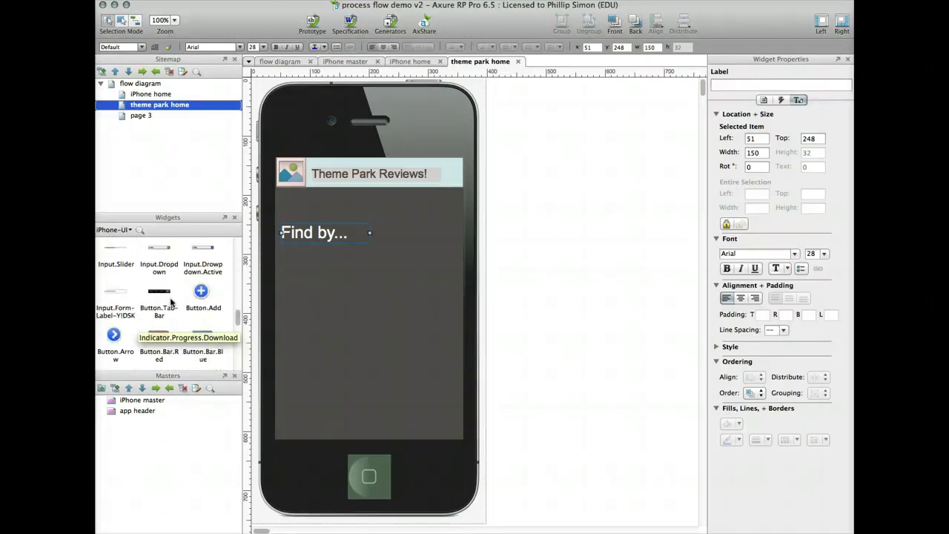
{"action": "left_click", "coordinate": [204, 310]}
{"action": "scroll", "coordinate": [204, 319], "scroll_direction": "down", "scroll_amount": 1}
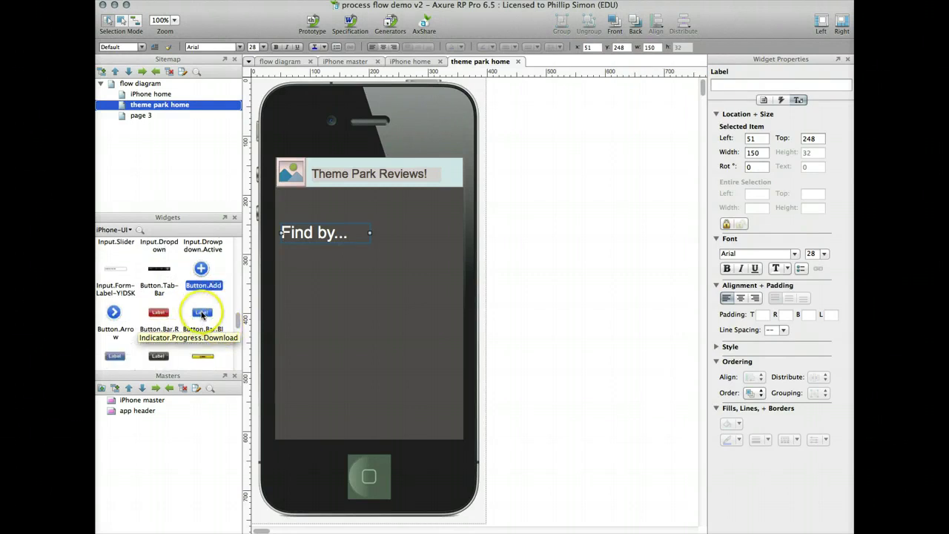
{"action": "left_click_drag", "start_coordinate": [201, 354], "coordinate": [280, 266]}
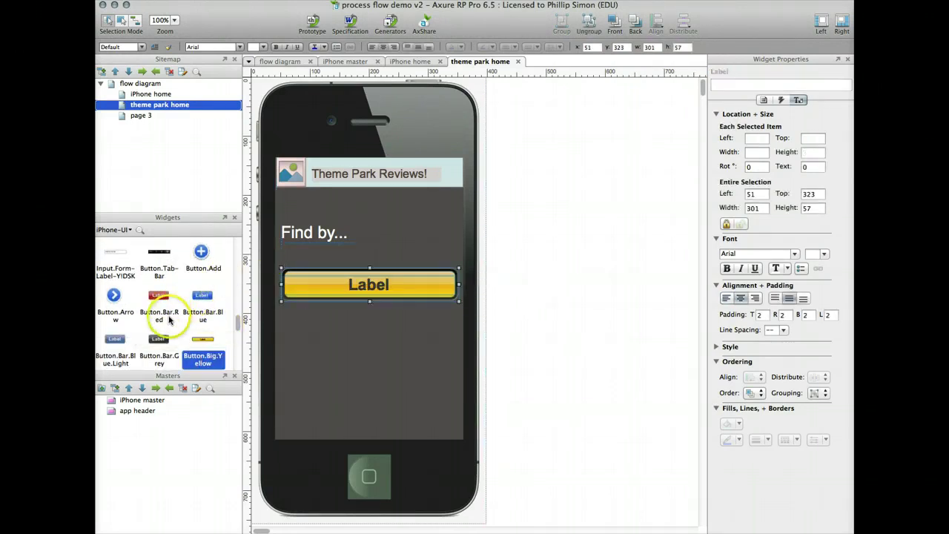
{"action": "scroll", "coordinate": [201, 317], "scroll_direction": "down", "scroll_amount": 1}
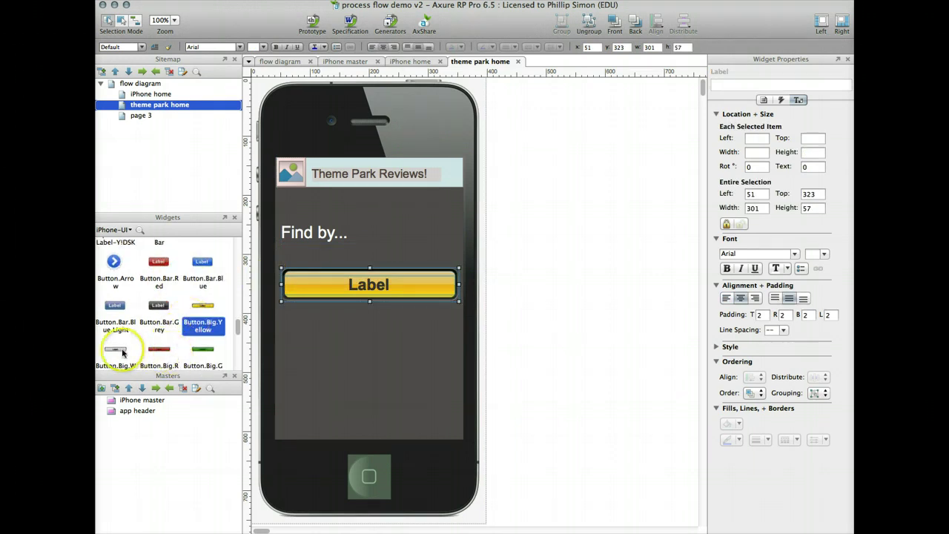
{"action": "left_click_drag", "start_coordinate": [120, 353], "coordinate": [281, 307]}
Label the white button 'Location' and the yellow button 'Restrictions'.
{"action": "left_click", "coordinate": [345, 322]}
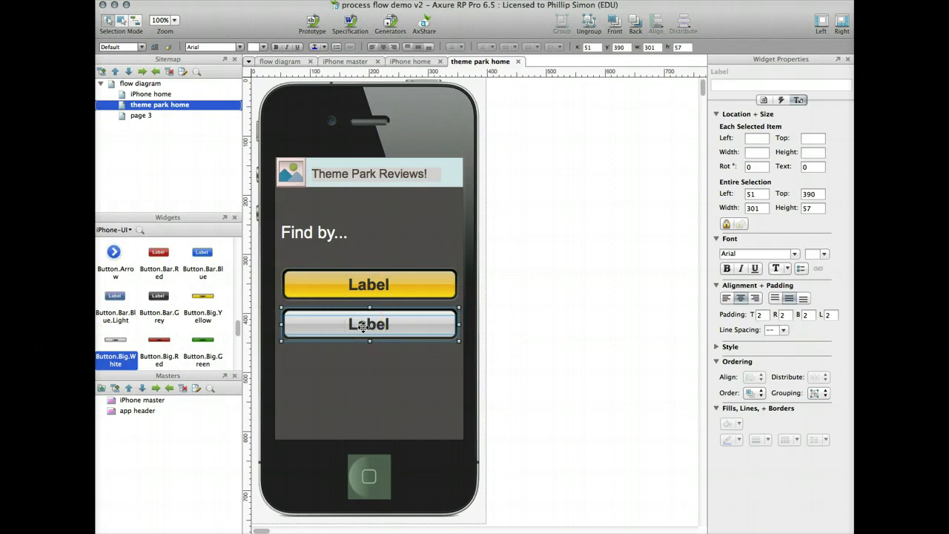
{"action": "double_click", "coordinate": [363, 328]}
{"action": "type", "text": "Location"}
{"action": "left_click", "coordinate": [366, 323]}
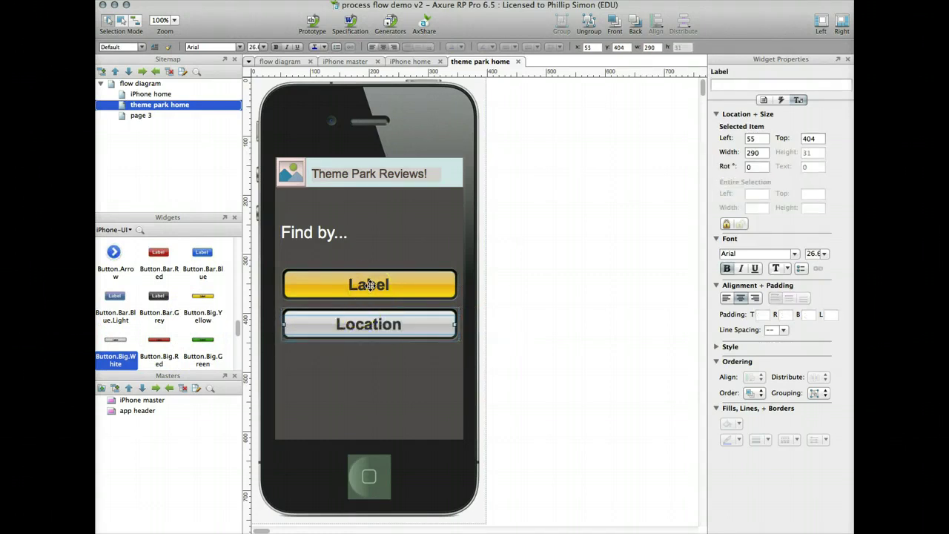
{"action": "left_click", "coordinate": [371, 288]}
{"action": "left_click", "coordinate": [371, 288]}
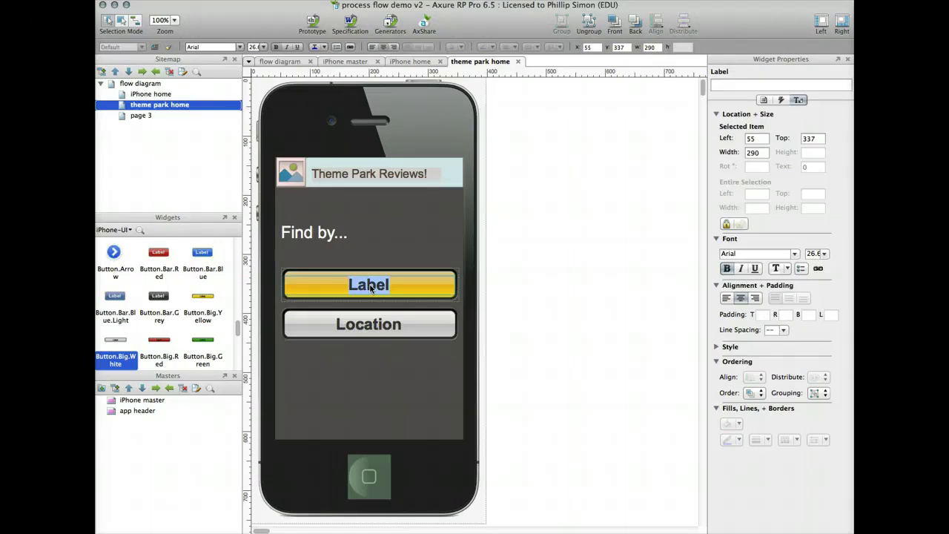
{"action": "type", "text": "Restrictions"}
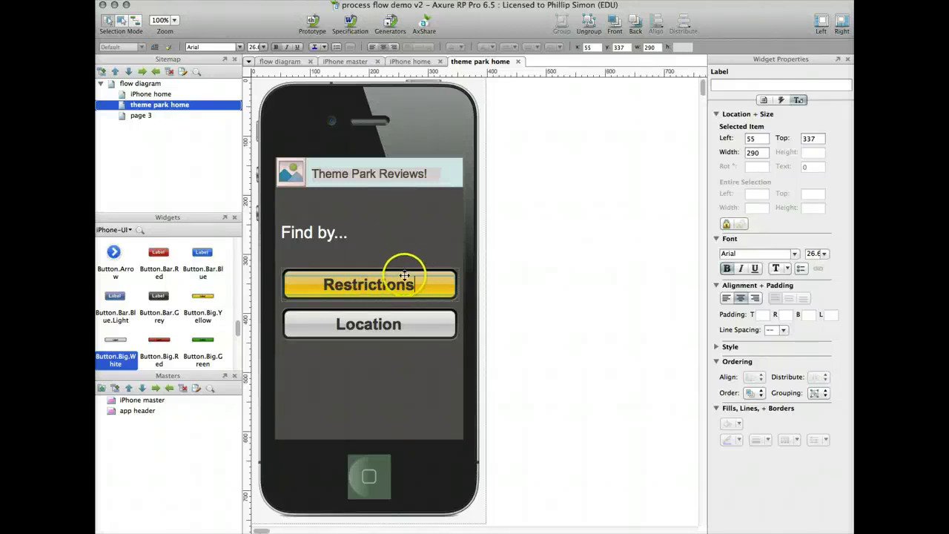
{"action": "left_click", "coordinate": [384, 259]}
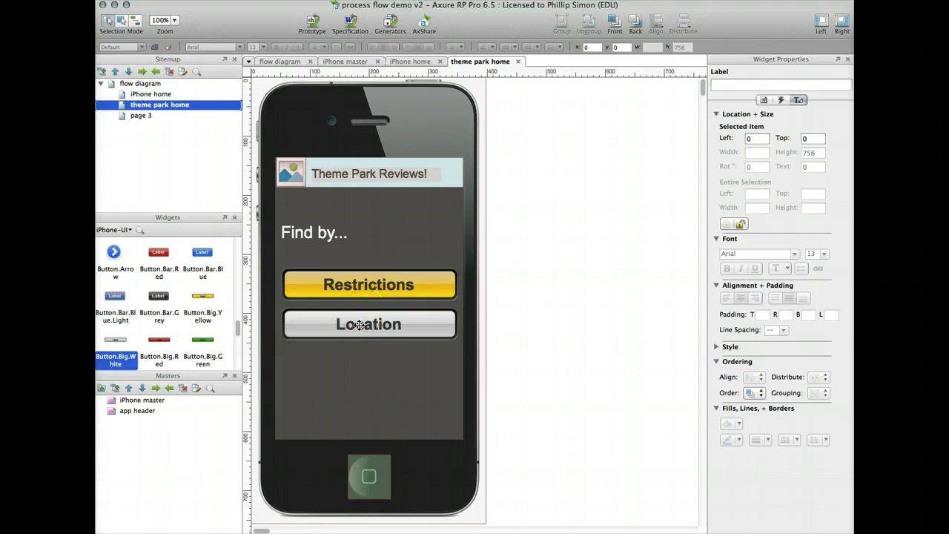
Stack Location above Restrictions and nudge Restrictions into alignment at 51,356.
{"action": "left_click_drag", "start_coordinate": [359, 276], "coordinate": [357, 360]}
{"action": "left_click_drag", "start_coordinate": [360, 319], "coordinate": [363, 263]}
{"action": "left_click_drag", "start_coordinate": [359, 363], "coordinate": [361, 300]}
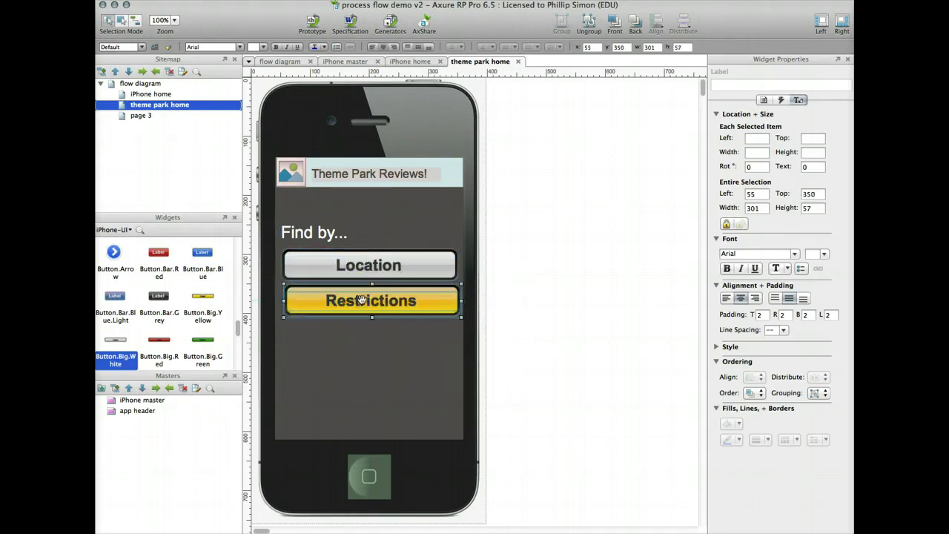
{"action": "key", "text": "Left"}
{"action": "key", "text": "Left"}
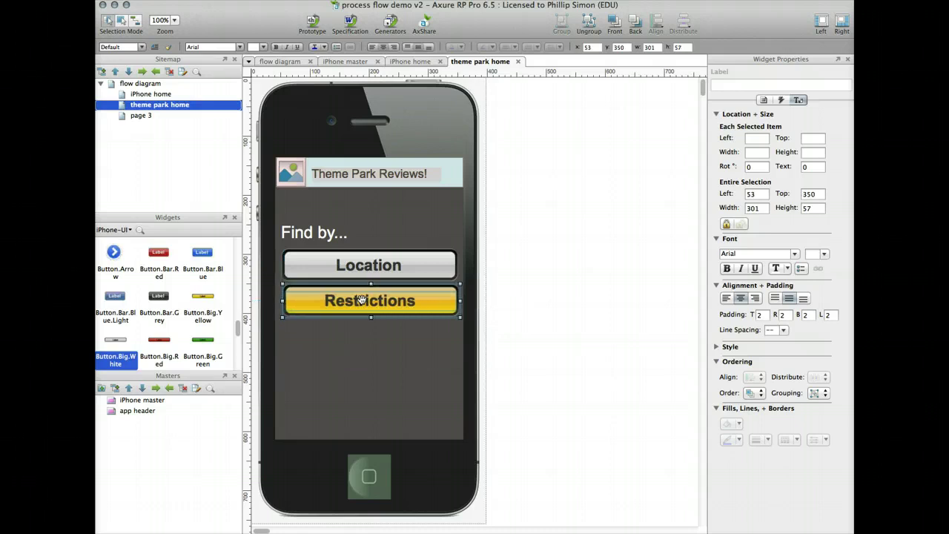
{"action": "key", "text": "Left"}
{"action": "key", "text": "Left"}
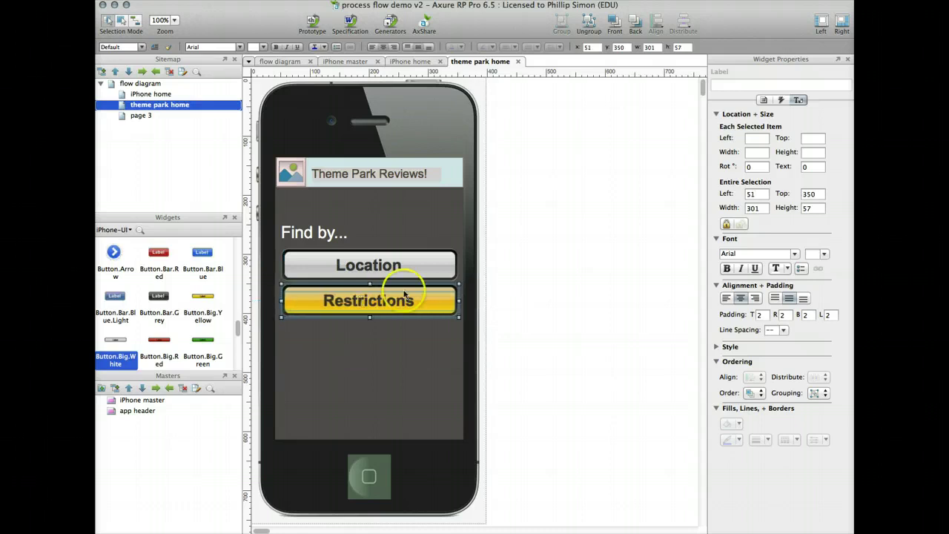
{"action": "left_click", "coordinate": [501, 261]}
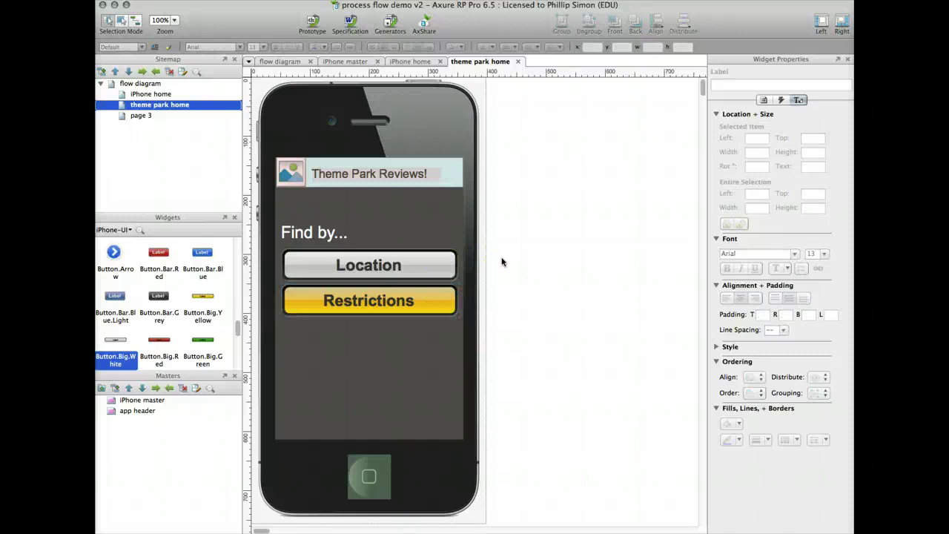
{"action": "left_click", "coordinate": [397, 302]}
{"action": "key", "text": "Down"}
{"action": "key", "text": "Down"}
{"action": "key", "text": "Down"}
{"action": "key", "text": "Down"}
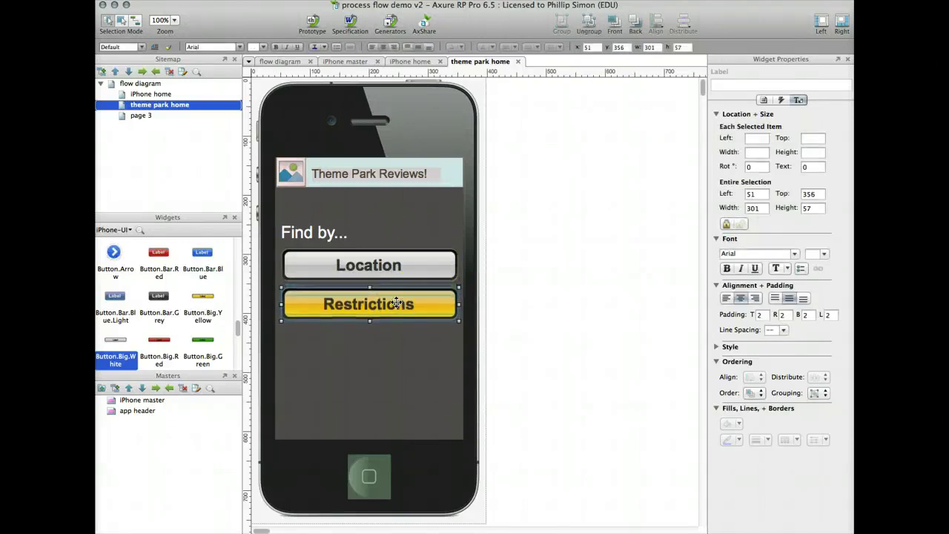
Open page 3, place the iPhone master in its background, and add the app header master.
{"action": "left_click", "coordinate": [540, 300]}
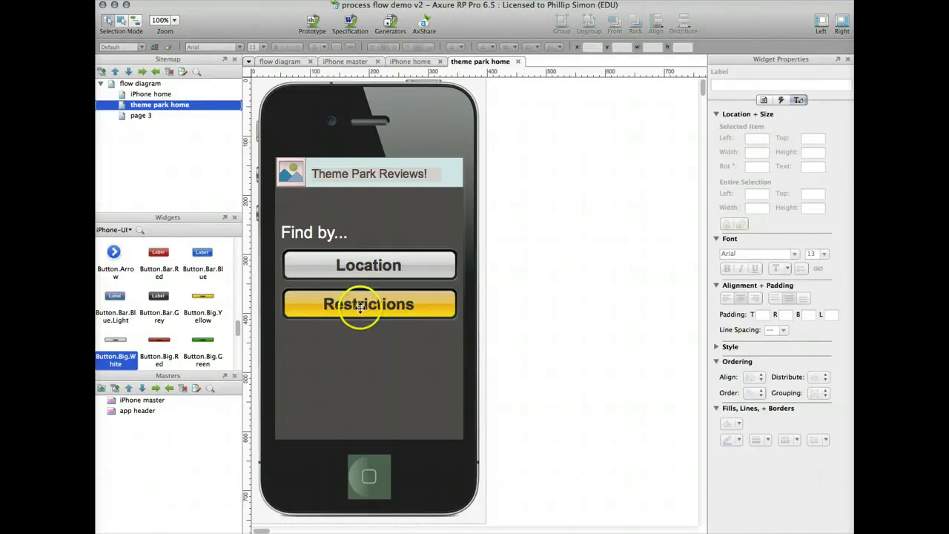
{"action": "left_click", "coordinate": [133, 116]}
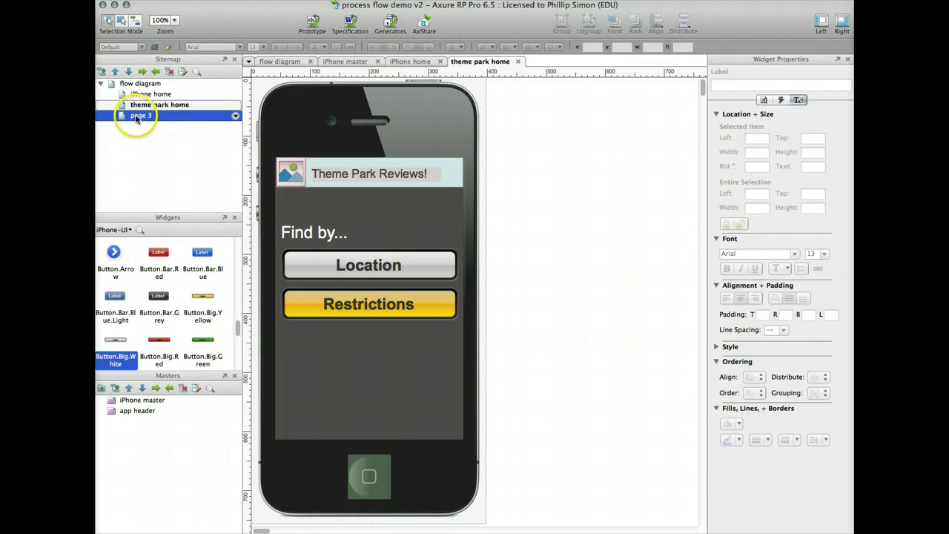
{"action": "double_click", "coordinate": [136, 117]}
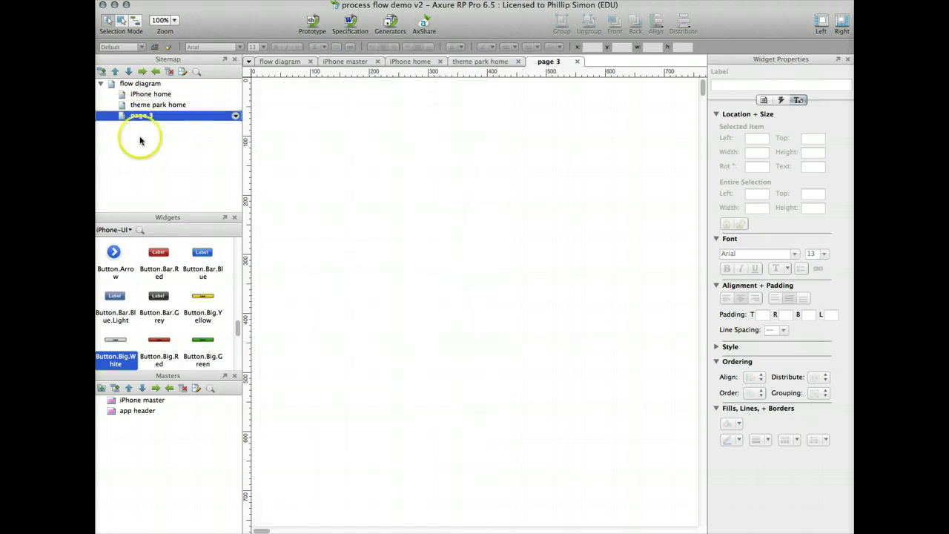
{"action": "left_click_drag", "start_coordinate": [119, 400], "coordinate": [253, 77]}
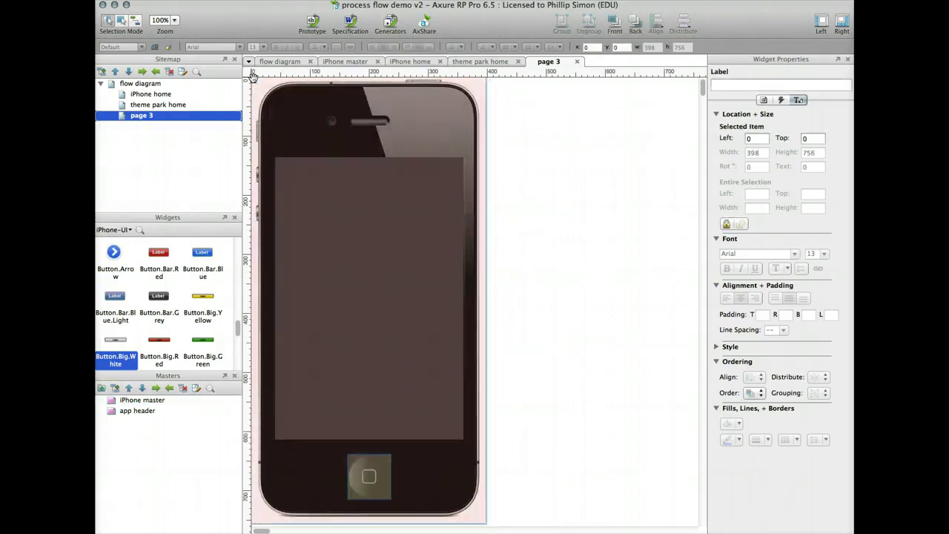
{"action": "right_click", "coordinate": [424, 133]}
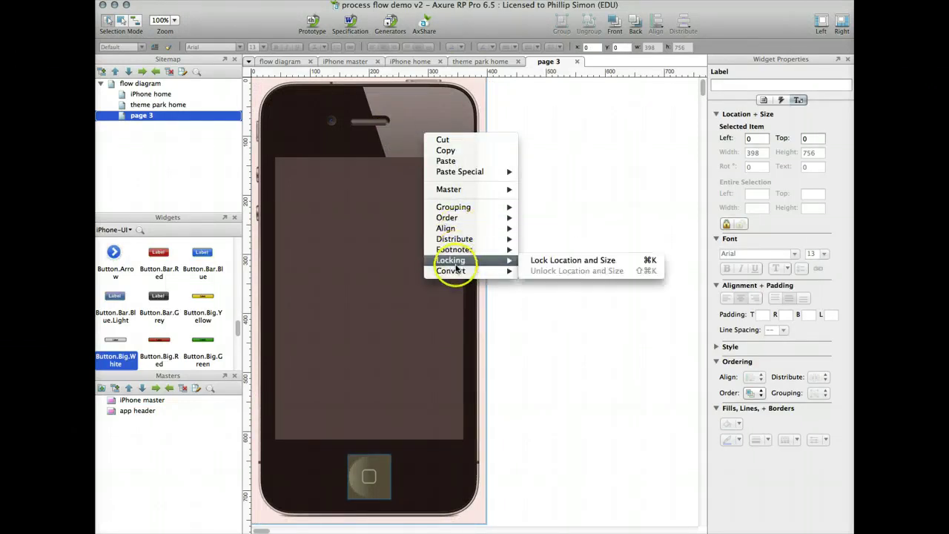
{"action": "mouse_move", "coordinate": [466, 190]}
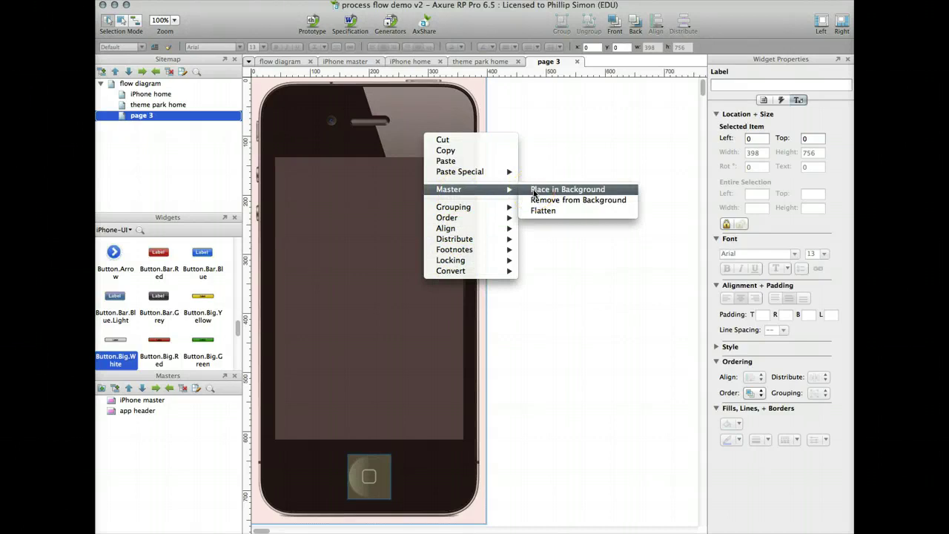
{"action": "left_click", "coordinate": [534, 191]}
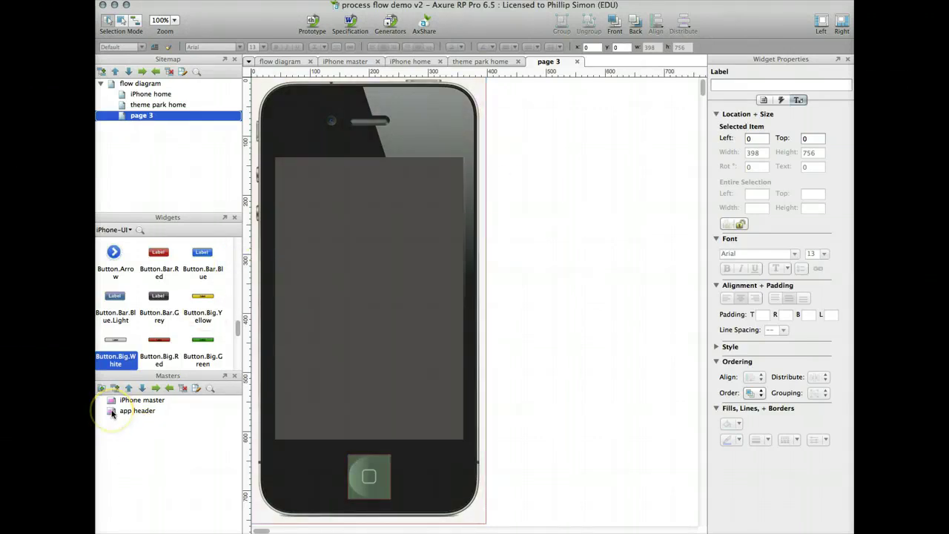
{"action": "left_click_drag", "start_coordinate": [111, 414], "coordinate": [173, 307]}
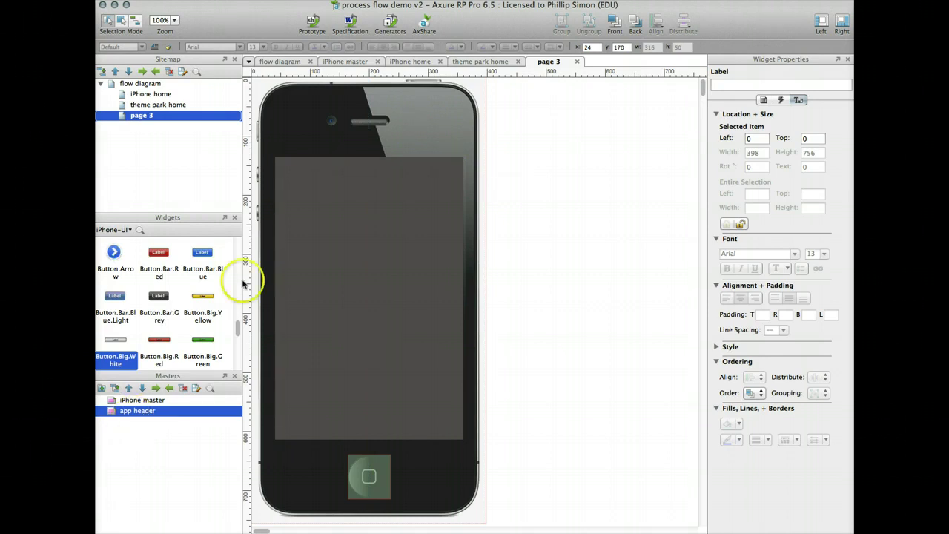
Copy the Theme Park Reviews header from theme park home onto page 3 and start renaming page 3.
{"action": "left_click", "coordinate": [472, 64]}
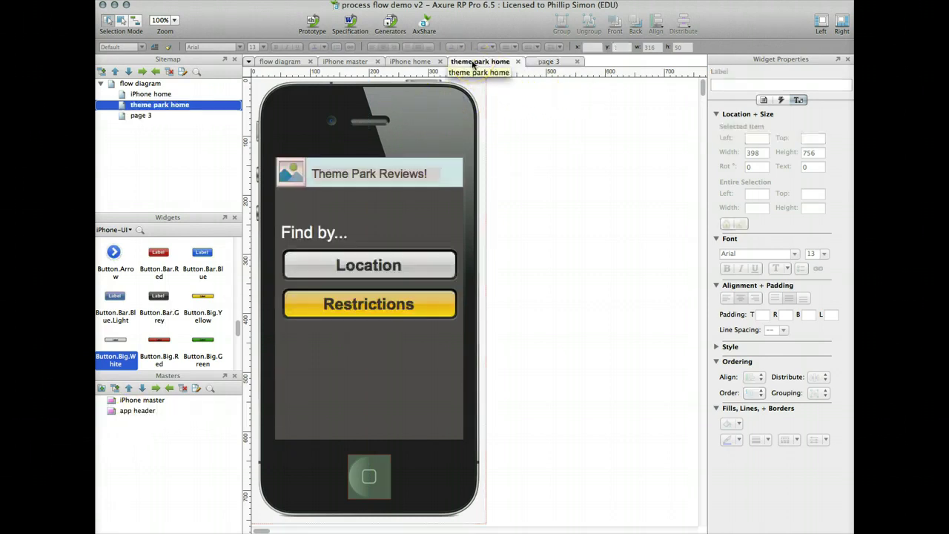
{"action": "left_click", "coordinate": [354, 172]}
{"action": "left_click", "coordinate": [292, 174]}
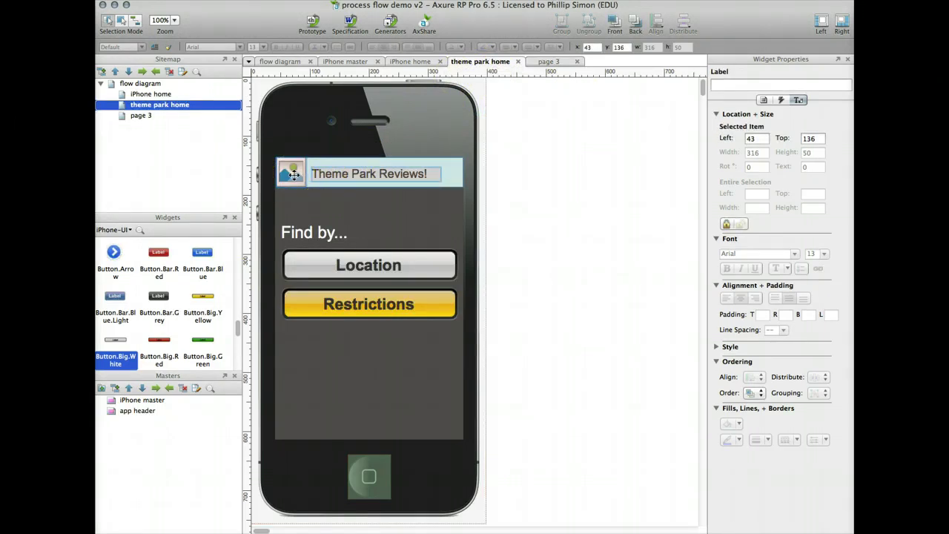
{"action": "left_click", "coordinate": [548, 61]}
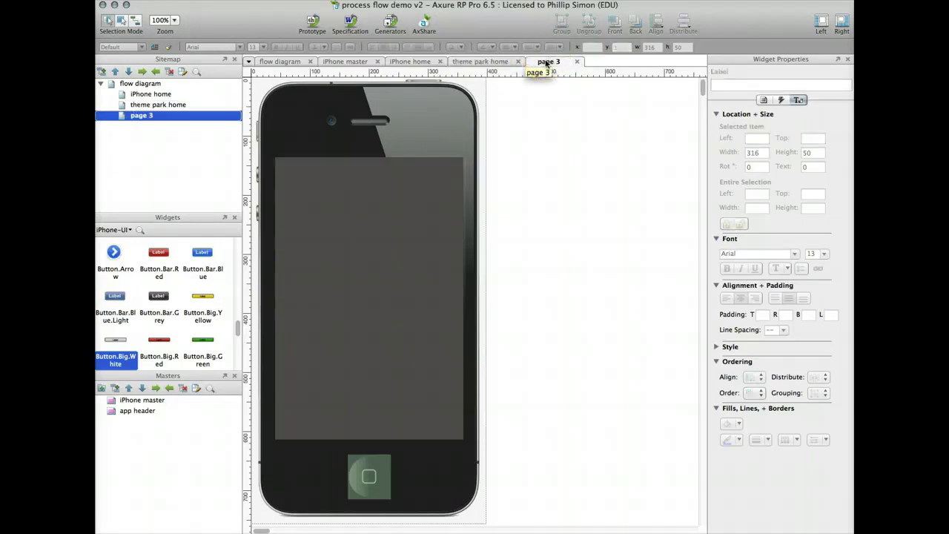
{"action": "left_click", "coordinate": [295, 166]}
{"action": "left_click", "coordinate": [296, 172]}
{"action": "key", "text": "super+v"}
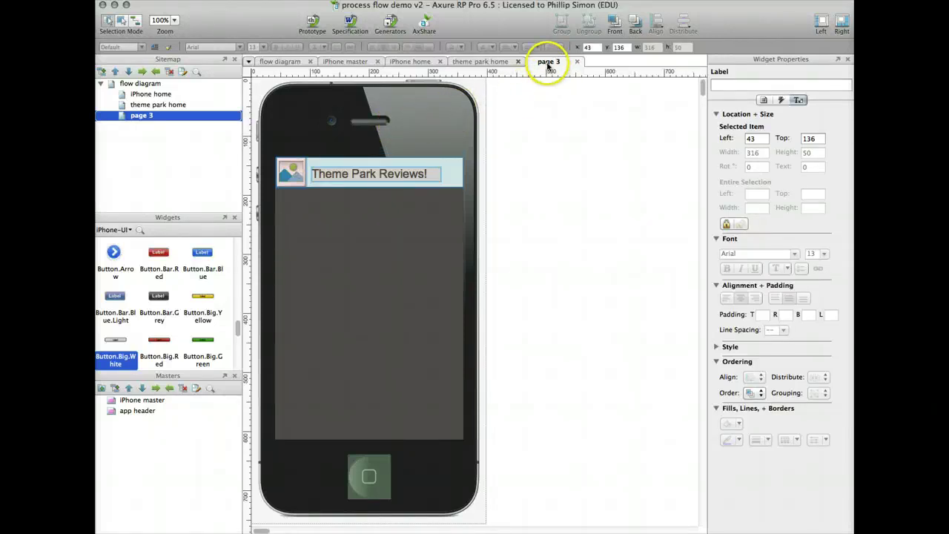
{"action": "left_click", "coordinate": [147, 116]}
{"action": "left_click_drag", "start_coordinate": [147, 116], "coordinate": [129, 111]}
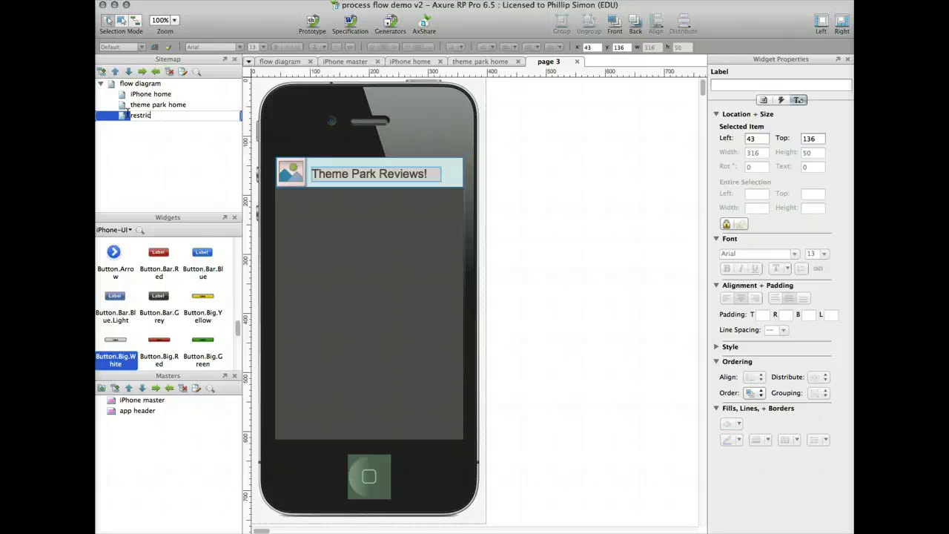
Finish renaming page 3 to restrictions with its 'Find by restrictions' heading, then return to theme park home.
{"action": "left_click", "coordinate": [521, 172]}
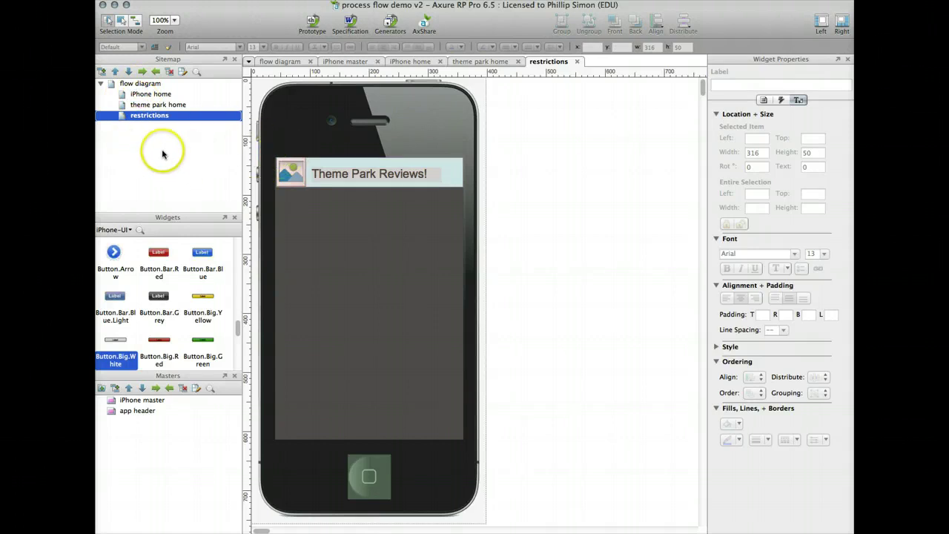
{"action": "mouse_move", "coordinate": [122, 107]}
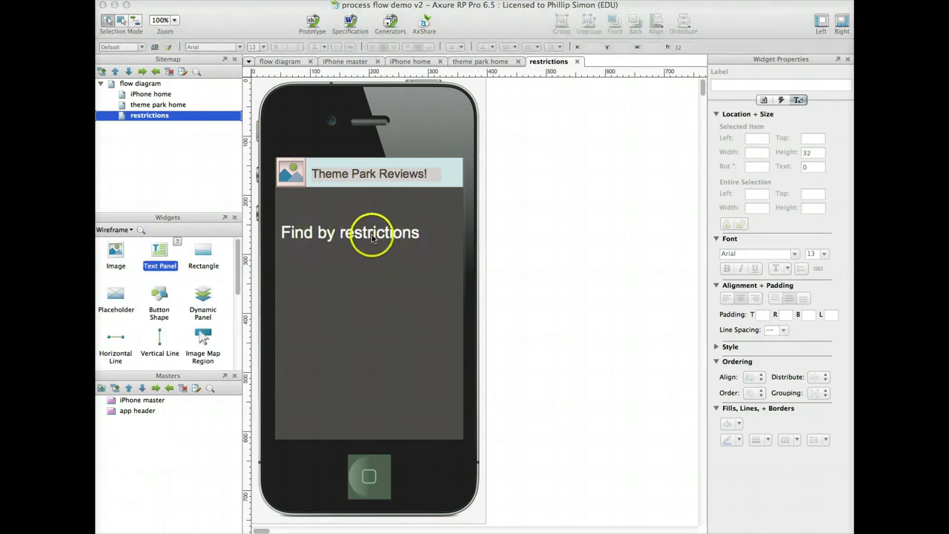
{"action": "left_click", "coordinate": [485, 63]}
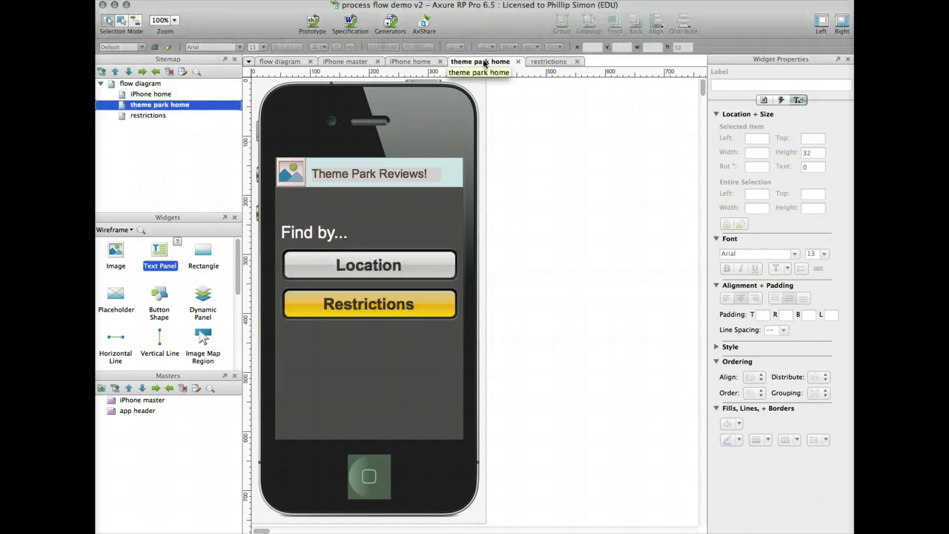
Give the Restrictions button an OnClick case with Open Link in Current Window to the restrictions page.
{"action": "left_click", "coordinate": [415, 63]}
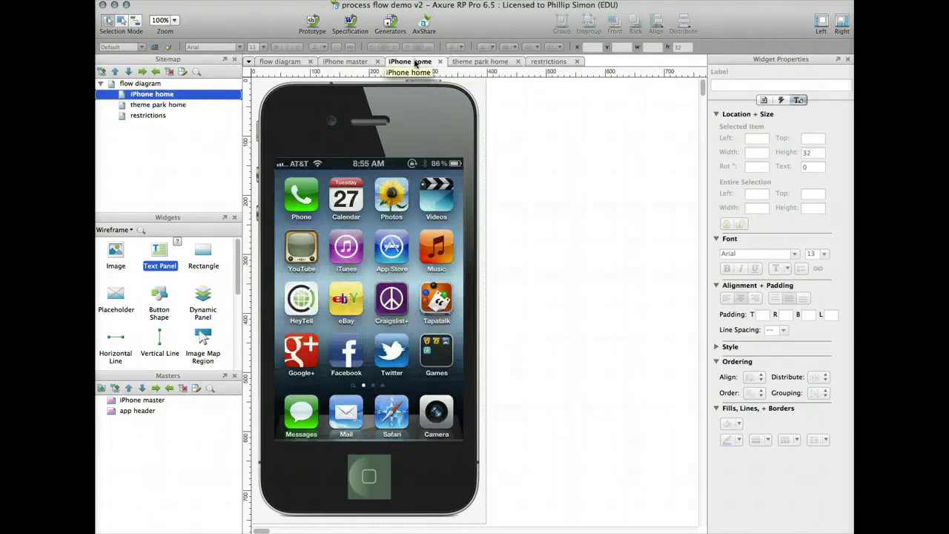
{"action": "left_click", "coordinate": [482, 62]}
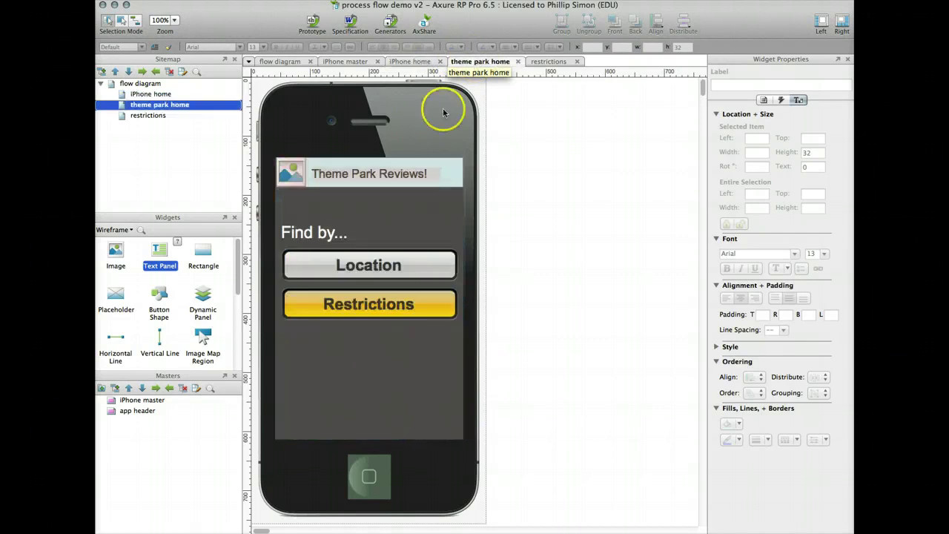
{"action": "left_click", "coordinate": [363, 309]}
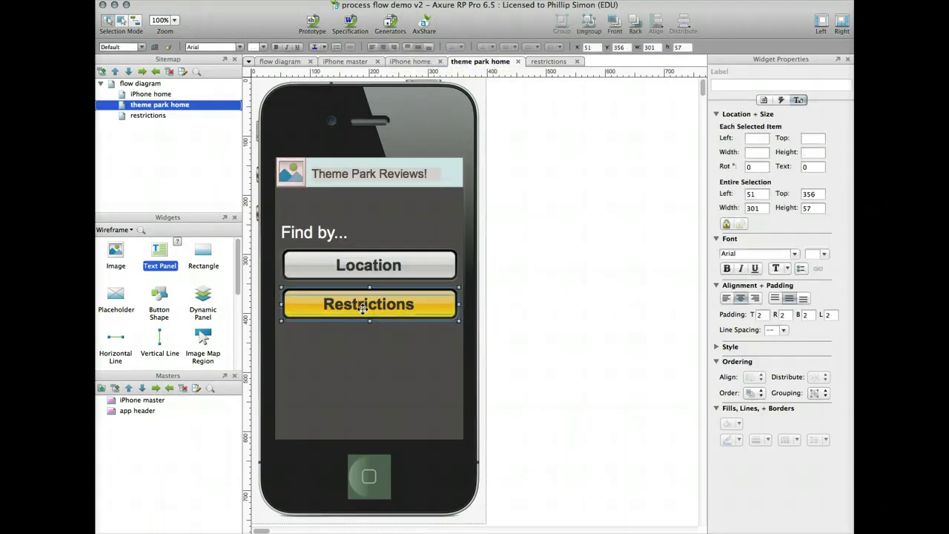
{"action": "left_click", "coordinate": [367, 305]}
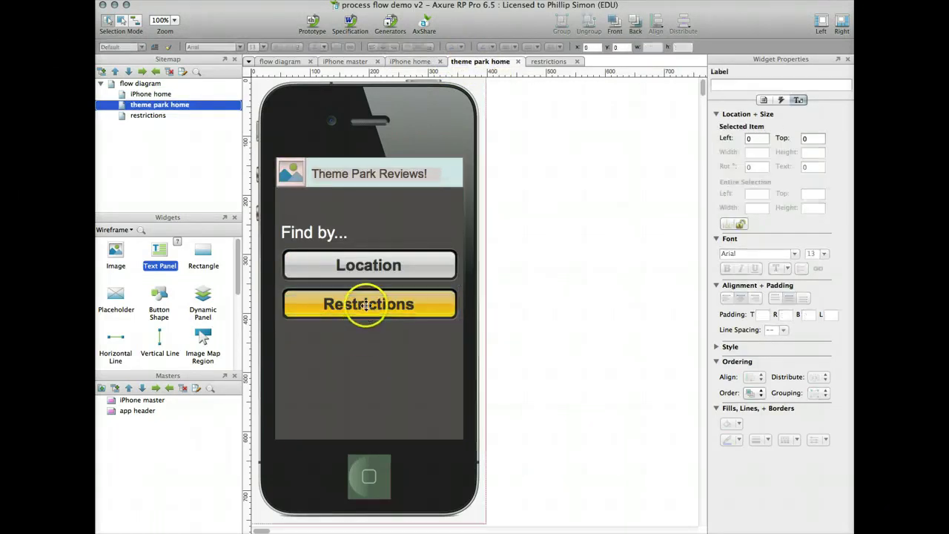
{"action": "left_click", "coordinate": [367, 305]}
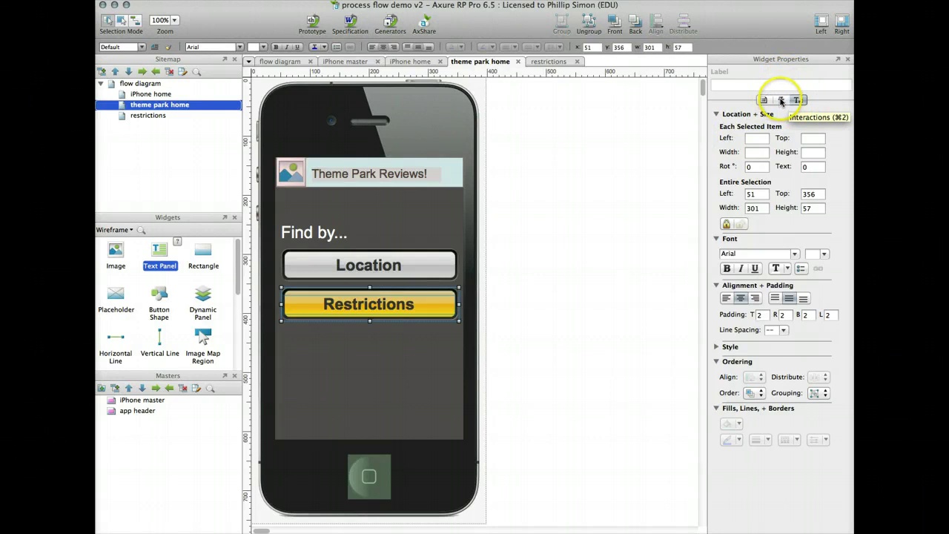
{"action": "left_click", "coordinate": [782, 101]}
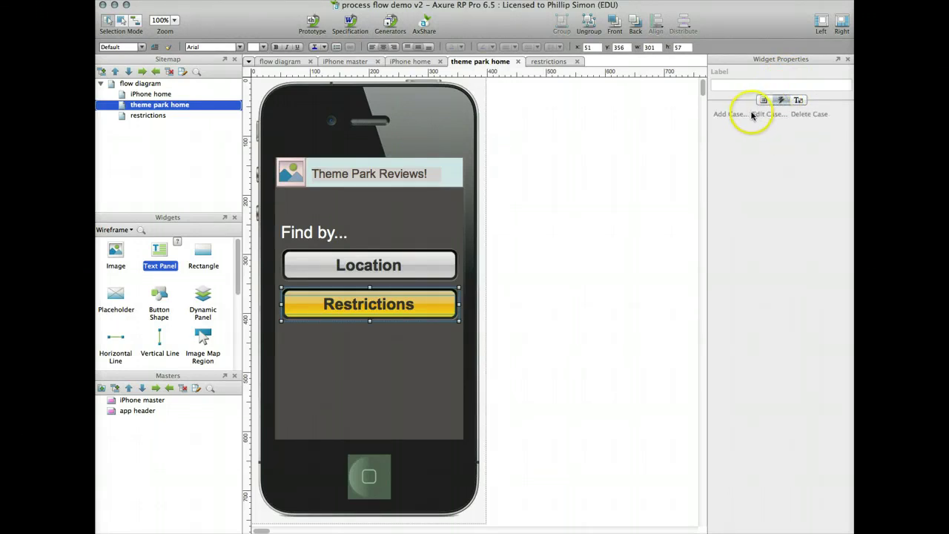
{"action": "double_click", "coordinate": [379, 304]}
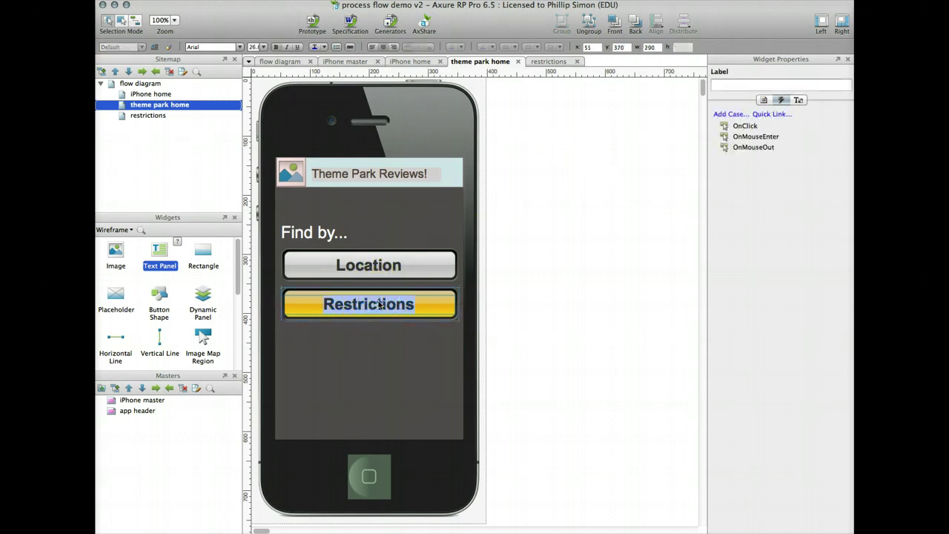
{"action": "double_click", "coordinate": [744, 126]}
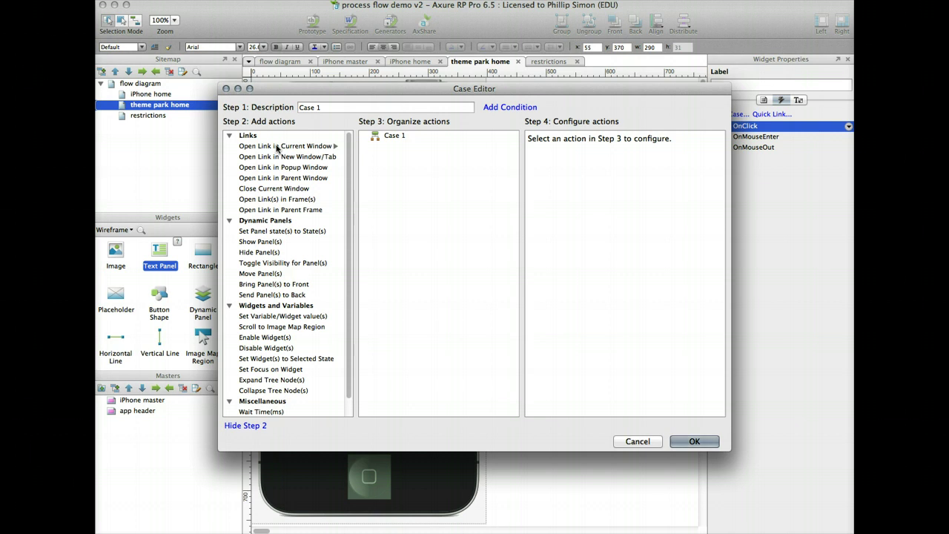
{"action": "left_click", "coordinate": [276, 148]}
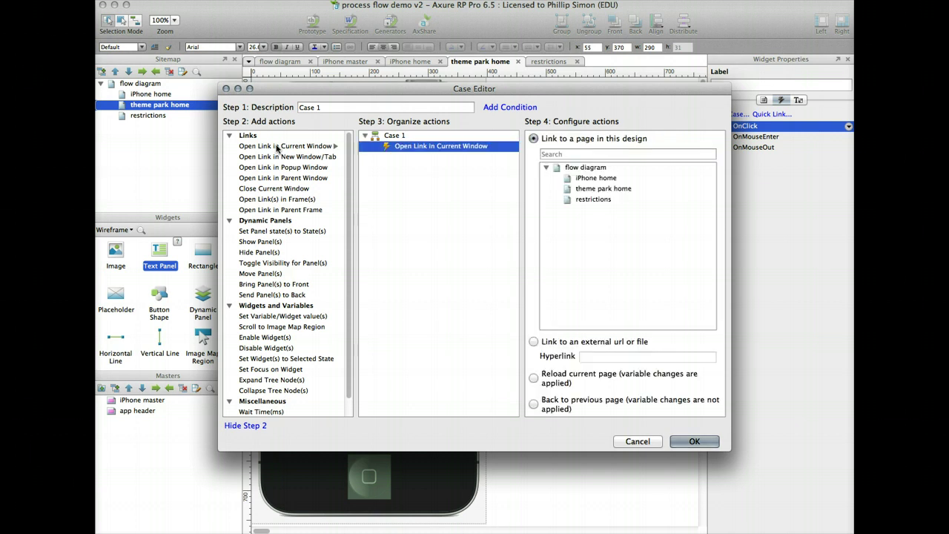
{"action": "left_click", "coordinate": [566, 200]}
{"action": "left_click", "coordinate": [682, 445]}
{"action": "left_click", "coordinate": [618, 354]}
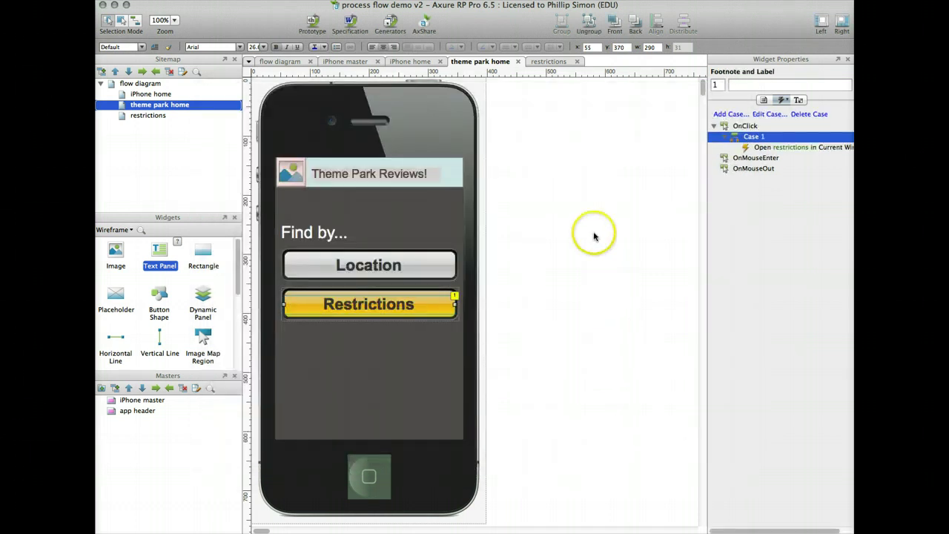
Generate the HTML prototype into the Default Browser.
{"action": "left_click", "coordinate": [313, 23]}
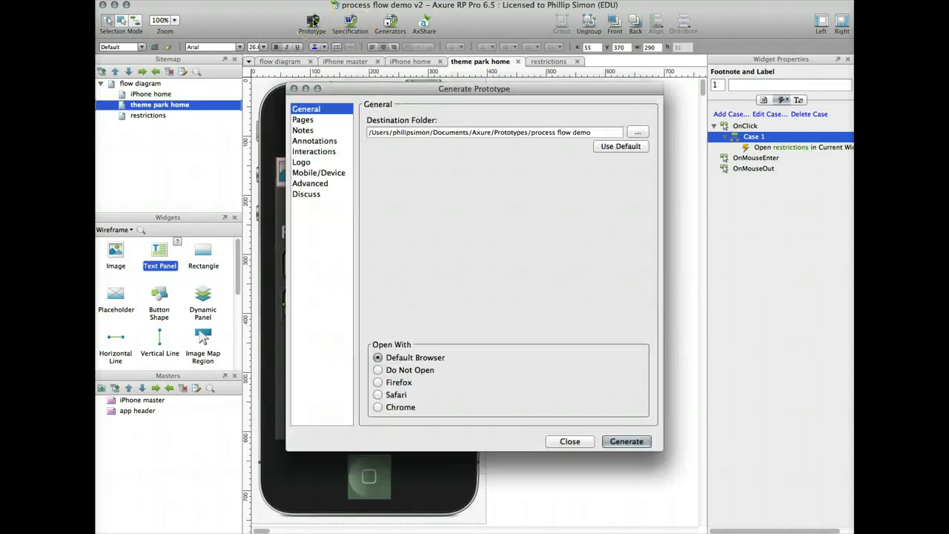
{"action": "left_click", "coordinate": [627, 442]}
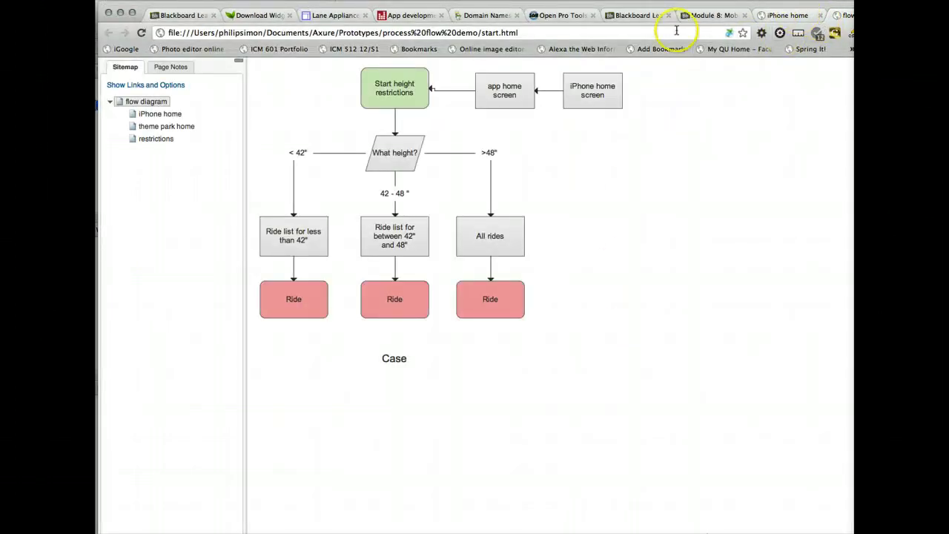
In the prototype, verify Restrictions on theme park home opens the restrictions page, then return to Axure.
{"action": "left_click", "coordinate": [133, 116]}
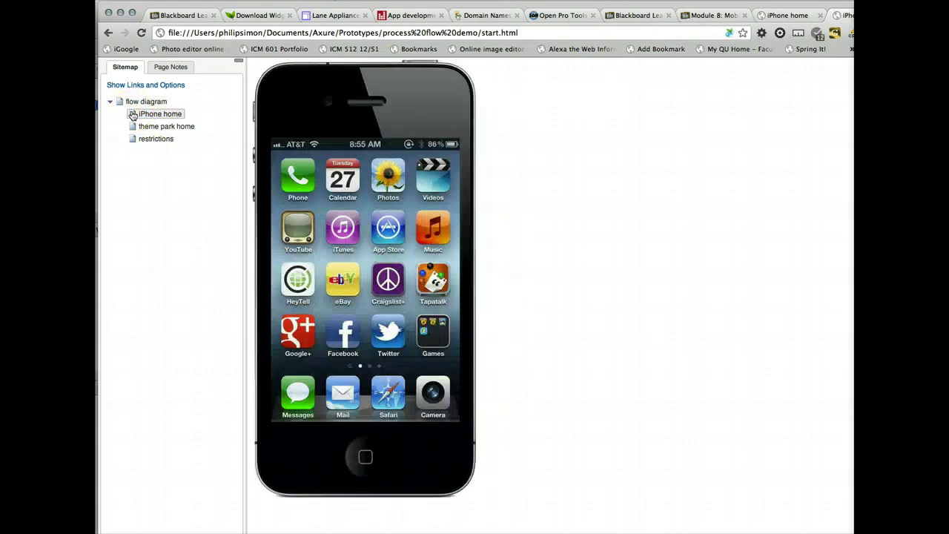
{"action": "left_click", "coordinate": [132, 127]}
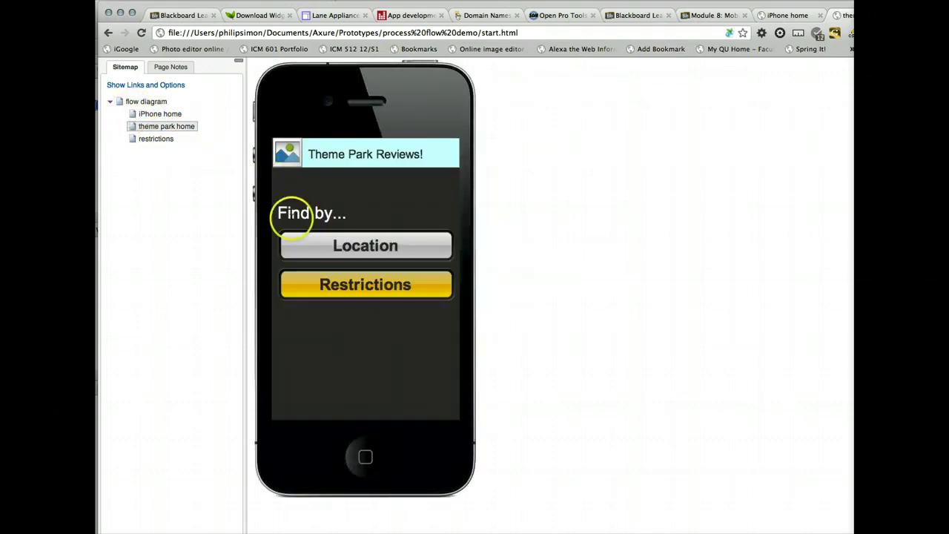
{"action": "left_click", "coordinate": [339, 284]}
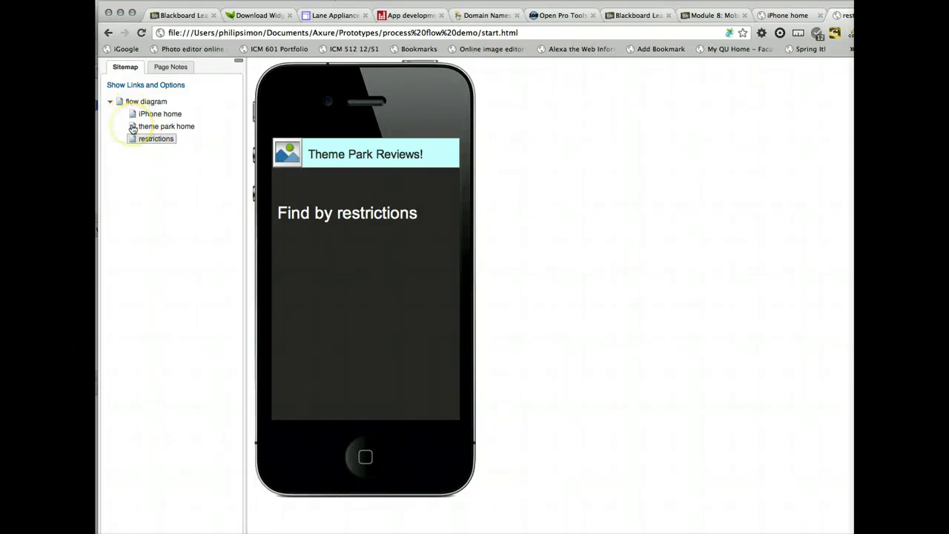
{"action": "left_click", "coordinate": [137, 115]}
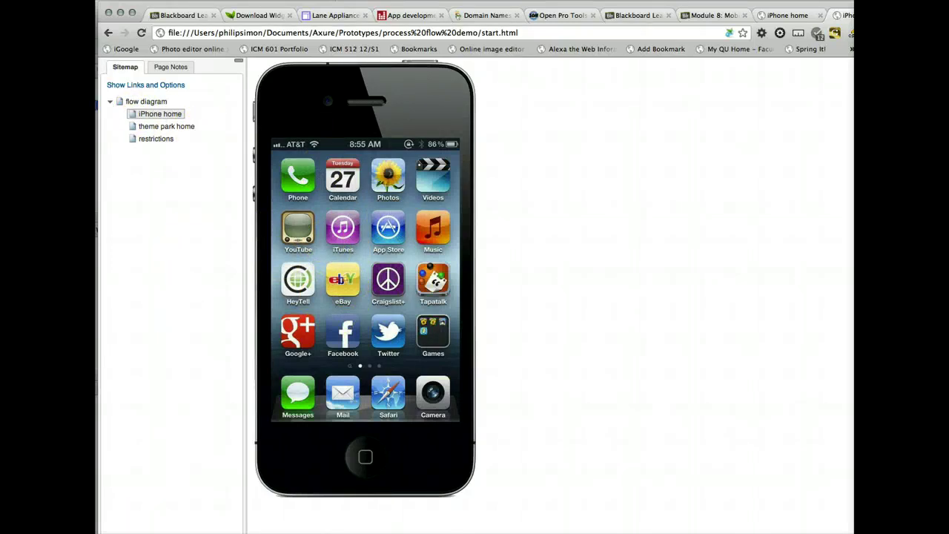
{"action": "key", "text": "super+Tab"}
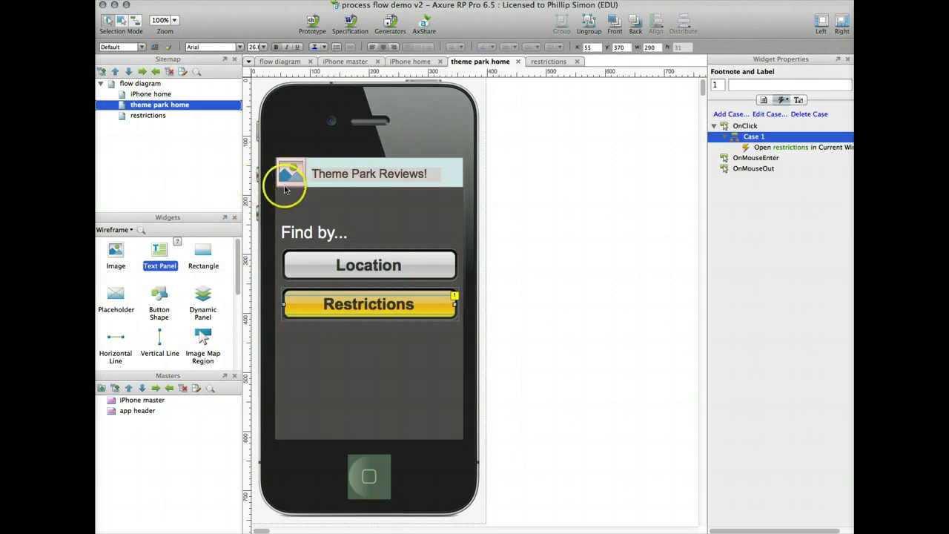
On iPhone home, place a blank iPhone icon from the iPhone4s widget library.
{"action": "left_click", "coordinate": [413, 63]}
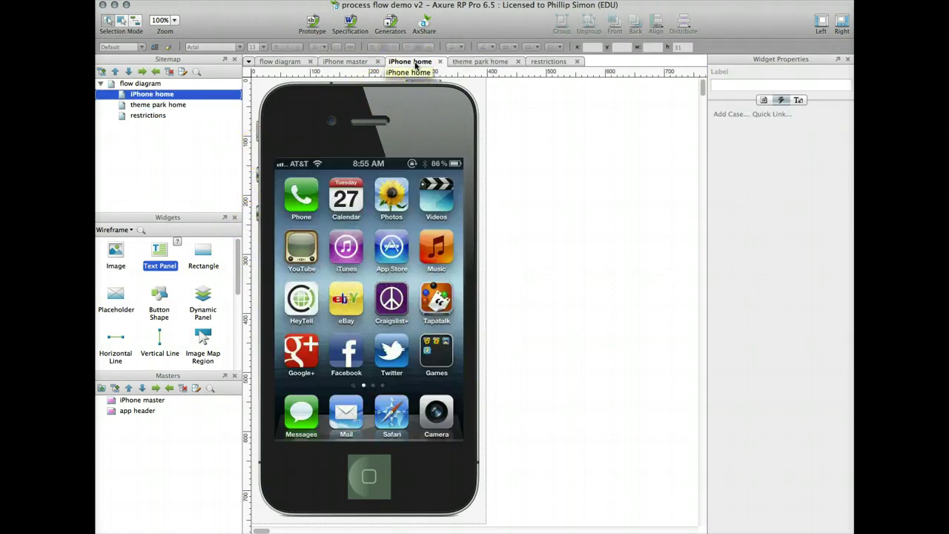
{"action": "left_click", "coordinate": [130, 230]}
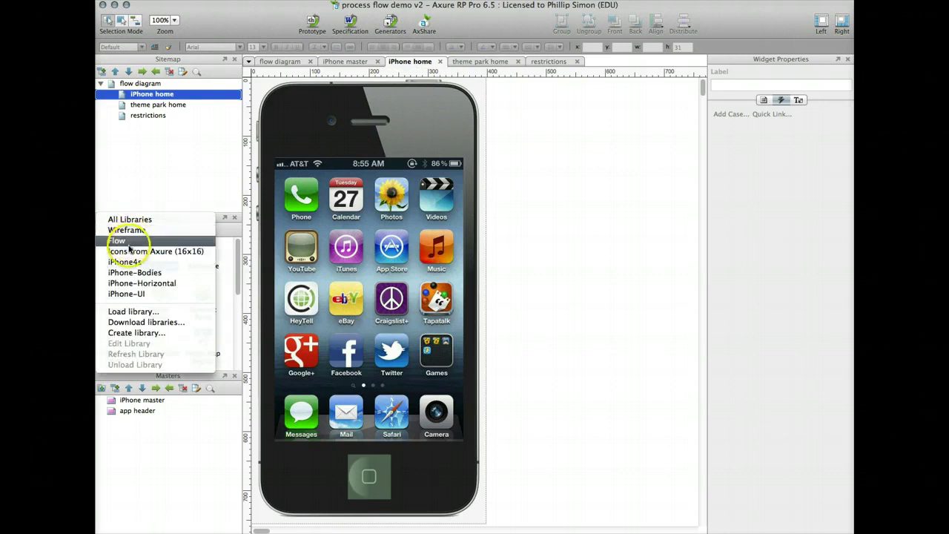
{"action": "left_click", "coordinate": [124, 262]}
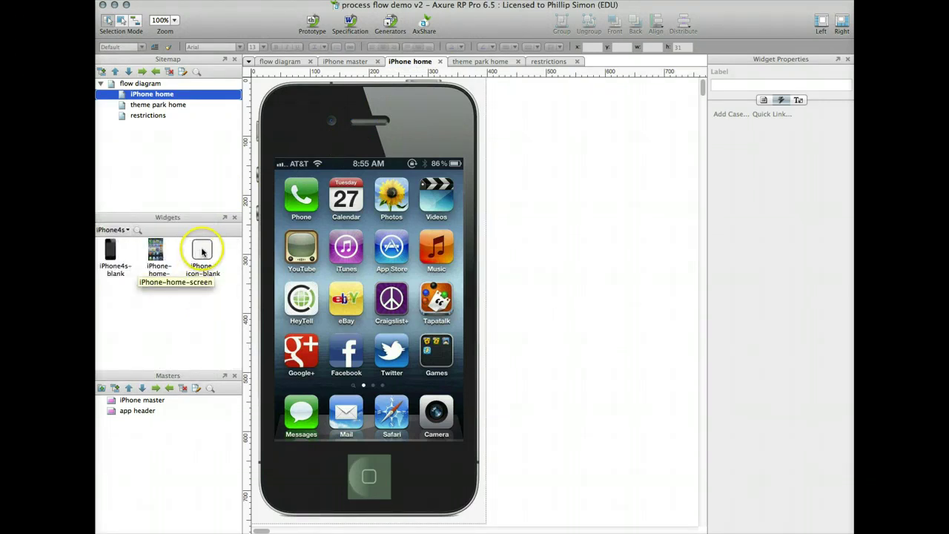
{"action": "left_click_drag", "start_coordinate": [197, 258], "coordinate": [515, 290]}
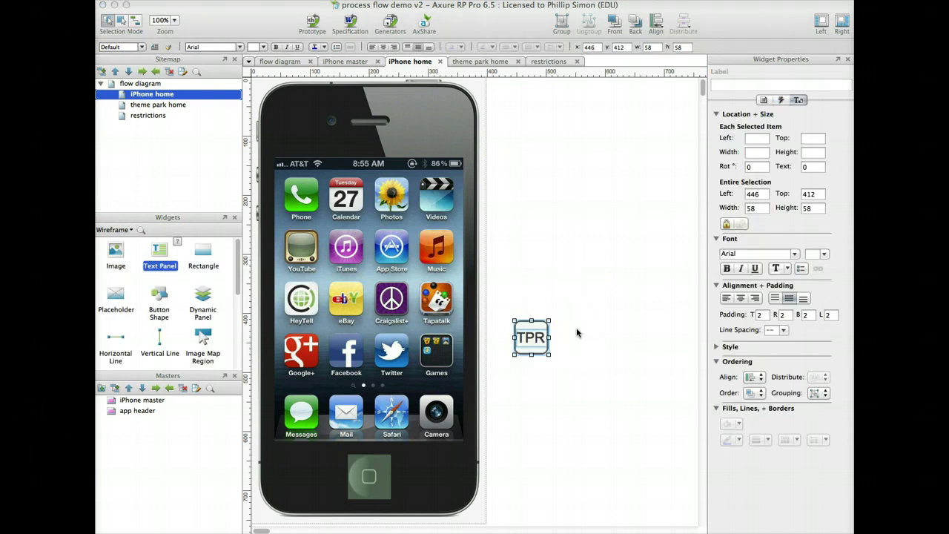
Label the icon TPR, group it with its text, and move it over the Games icon.
{"action": "left_click", "coordinate": [533, 323]}
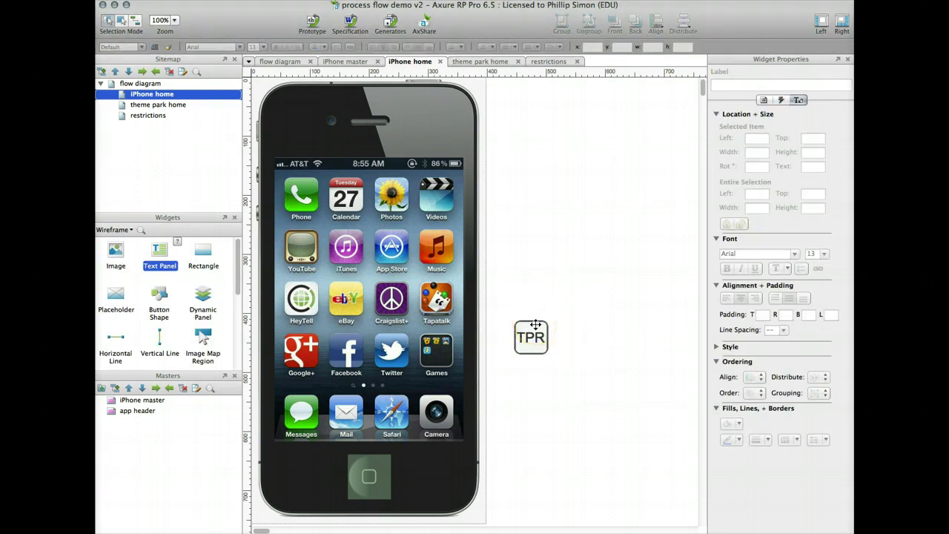
{"action": "left_click", "coordinate": [535, 324]}
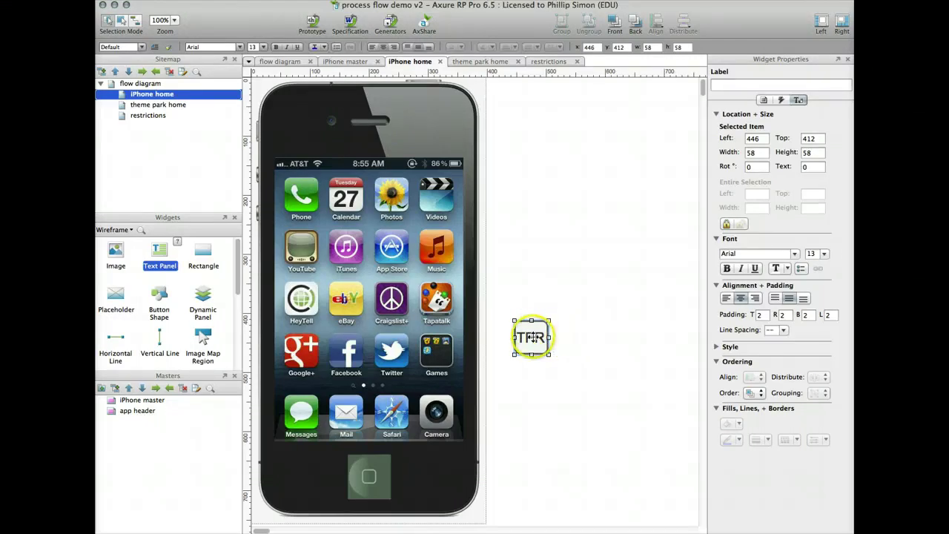
{"action": "double_click", "coordinate": [534, 338]}
{"action": "left_click", "coordinate": [533, 323]}
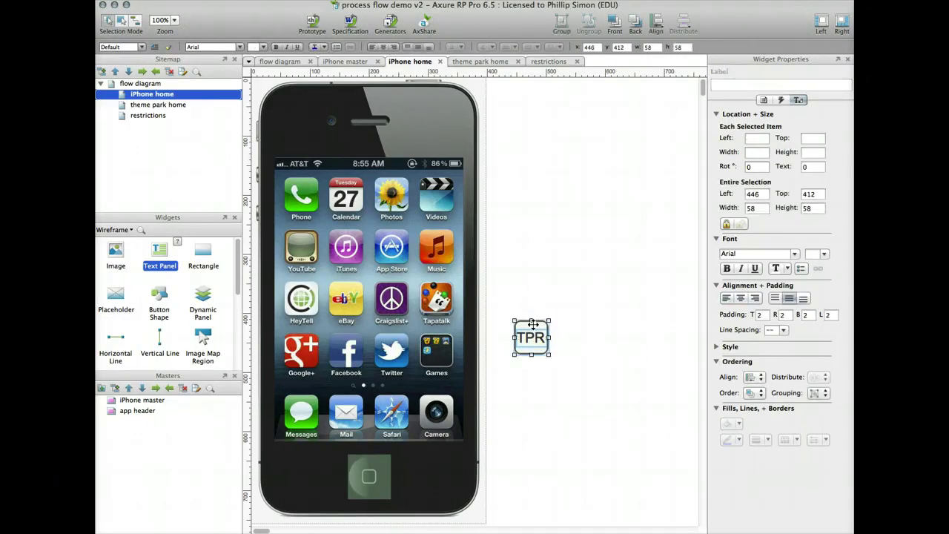
{"action": "right_click", "coordinate": [533, 324]}
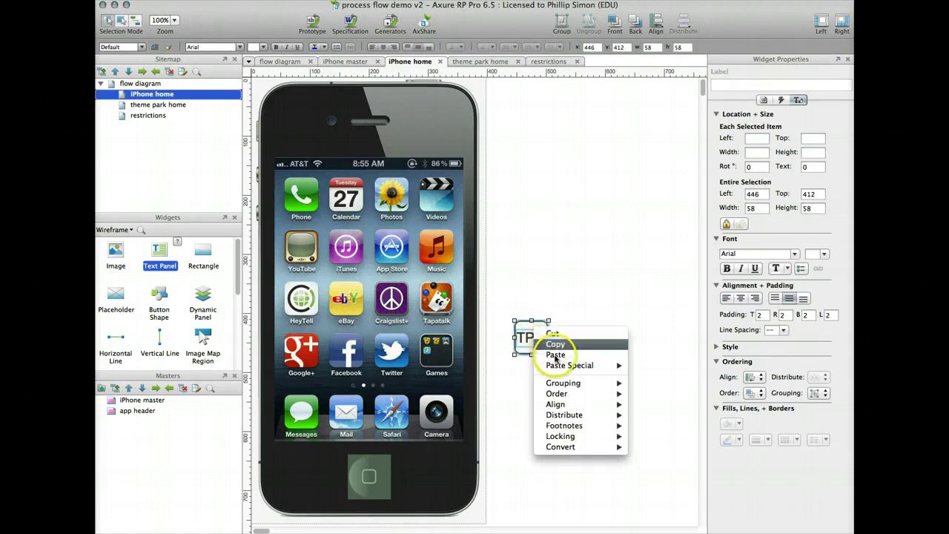
{"action": "mouse_move", "coordinate": [620, 386]}
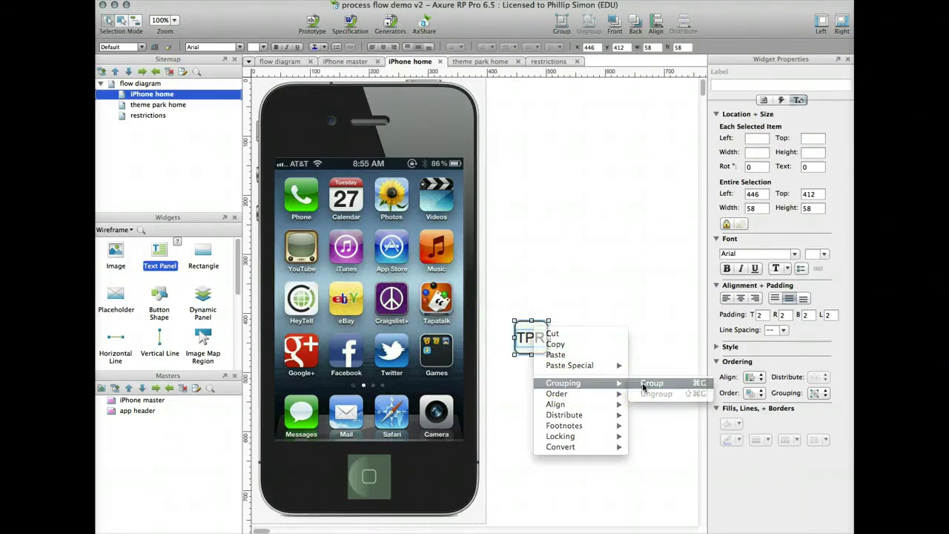
{"action": "left_click", "coordinate": [653, 384]}
{"action": "left_click", "coordinate": [593, 324]}
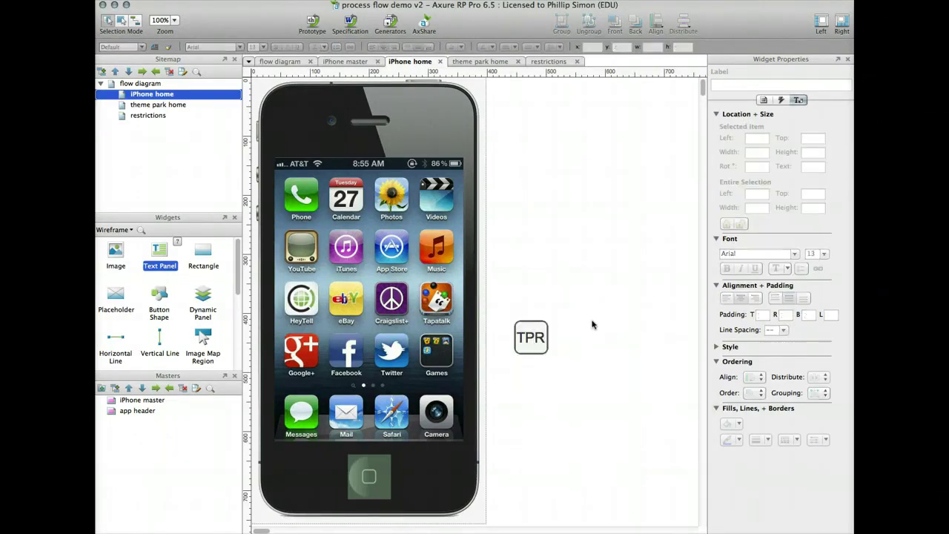
{"action": "left_click_drag", "start_coordinate": [531, 337], "coordinate": [431, 348]}
{"action": "left_click", "coordinate": [512, 337]}
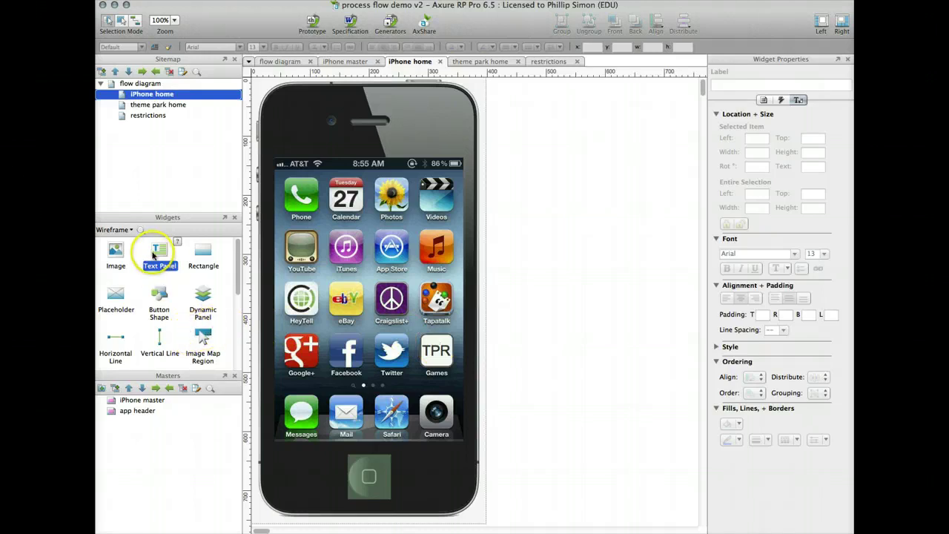
Cover the TPR icon with an image map hotspot linking to theme park home, then regenerate the prototype.
{"action": "left_click_drag", "start_coordinate": [203, 337], "coordinate": [439, 344]}
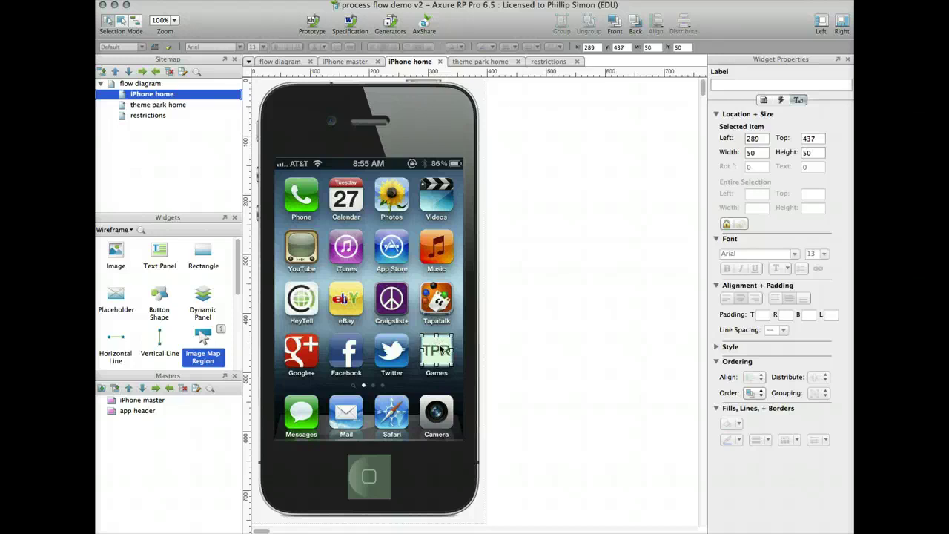
{"action": "left_click_drag", "start_coordinate": [451, 364], "coordinate": [454, 369]}
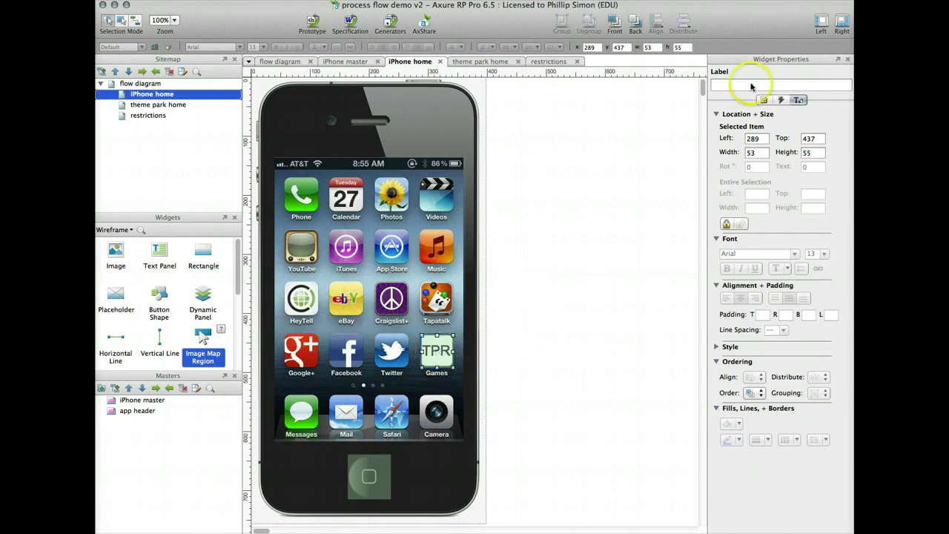
{"action": "left_click", "coordinate": [781, 101]}
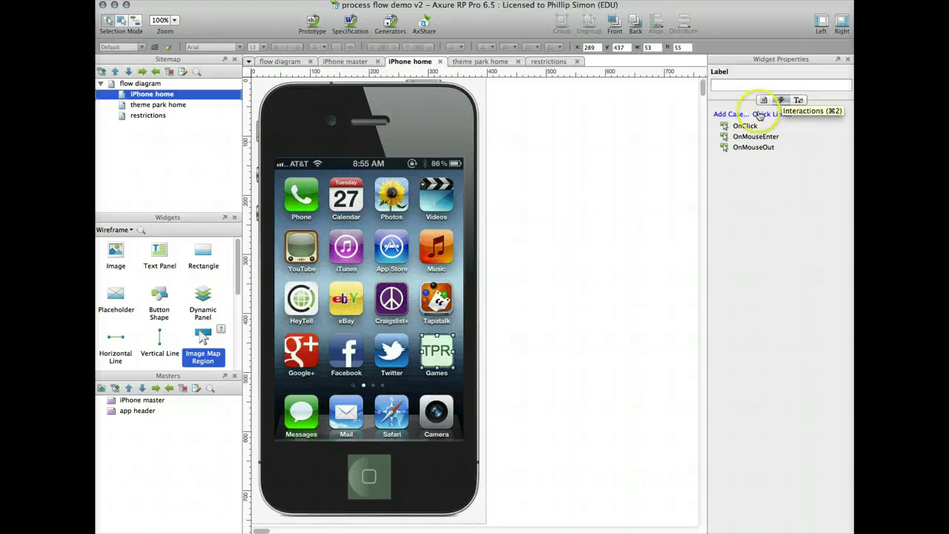
{"action": "double_click", "coordinate": [728, 126]}
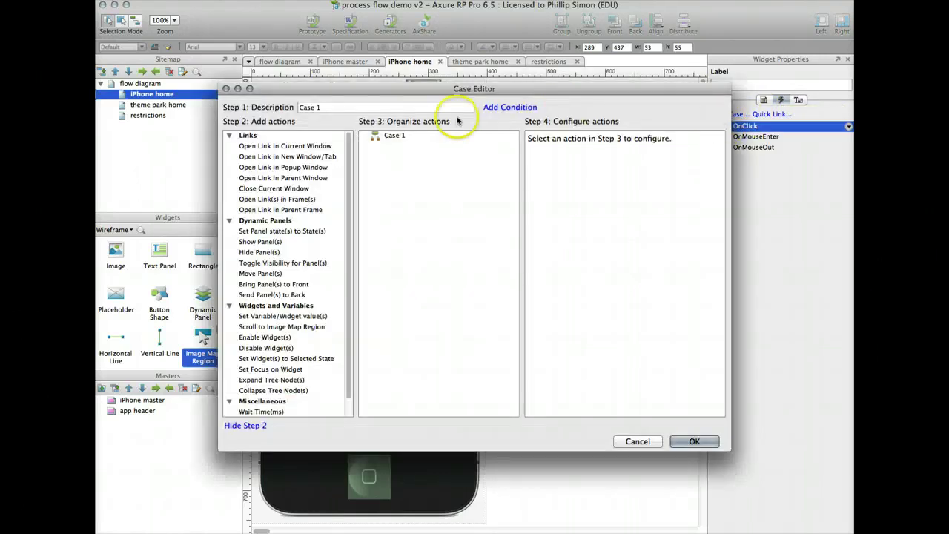
{"action": "left_click", "coordinate": [252, 147]}
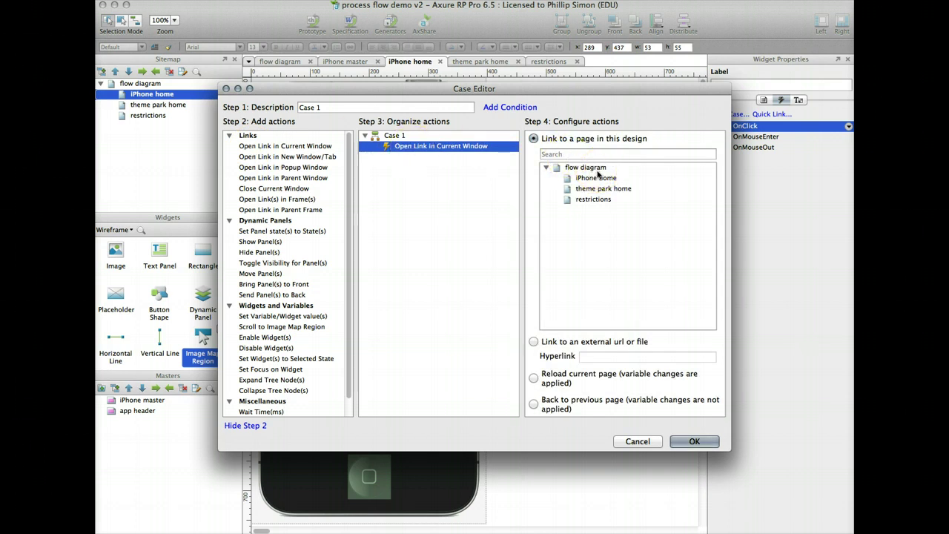
{"action": "left_click", "coordinate": [563, 189]}
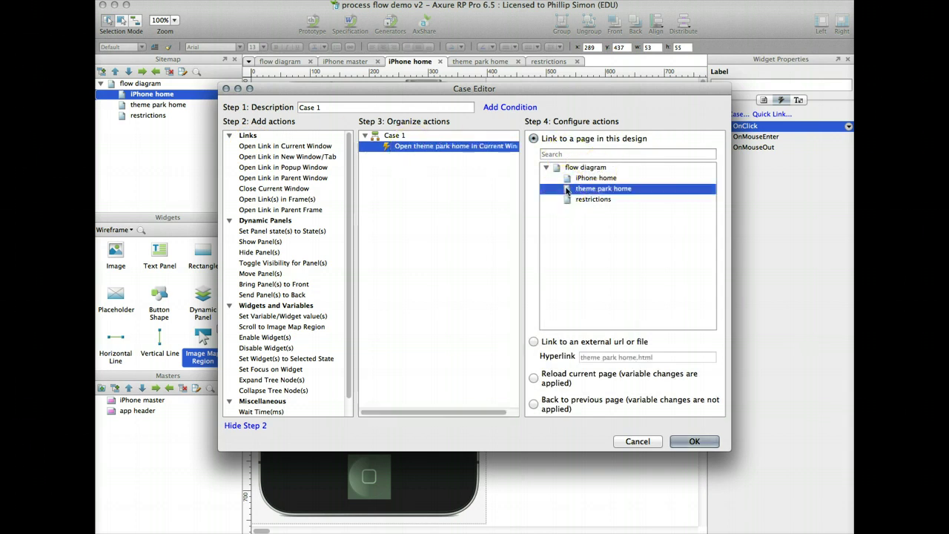
{"action": "left_click", "coordinate": [708, 443]}
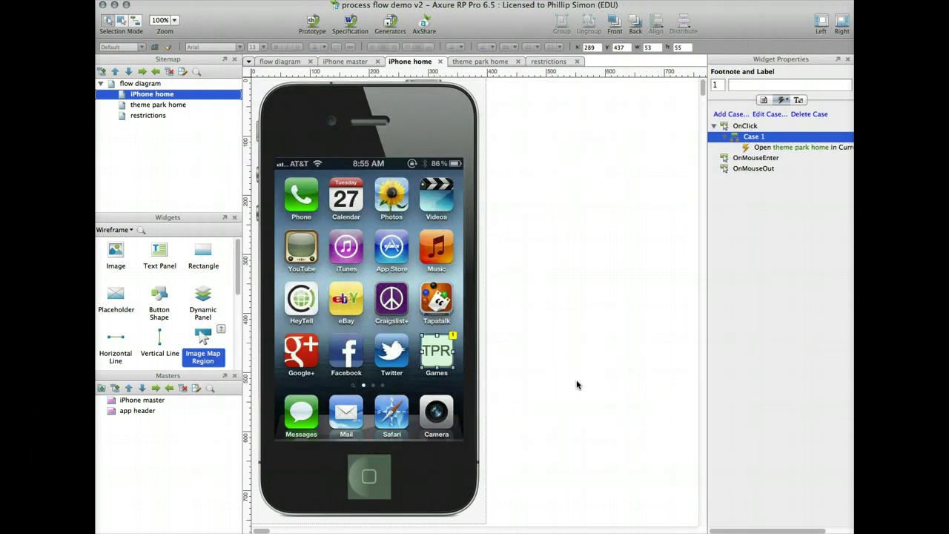
{"action": "left_click", "coordinate": [558, 299]}
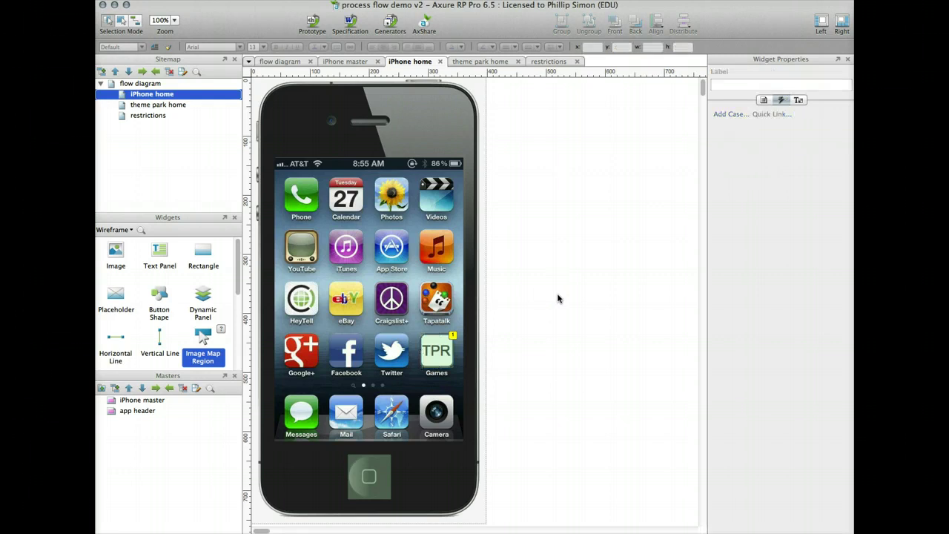
{"action": "left_click", "coordinate": [315, 24]}
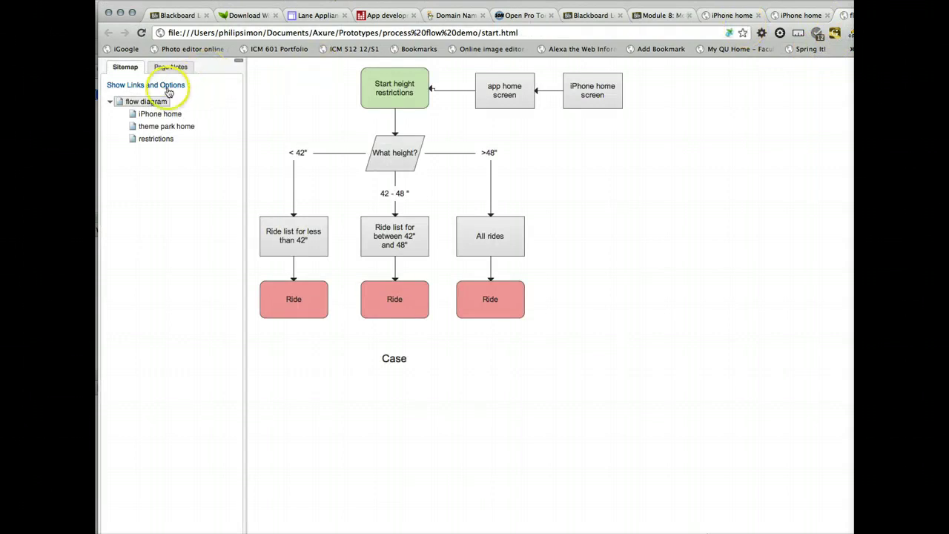
Open iPhone home in the prototype with the sitemap hidden, tap TPR, then Restrictions.
{"action": "left_click", "coordinate": [134, 115]}
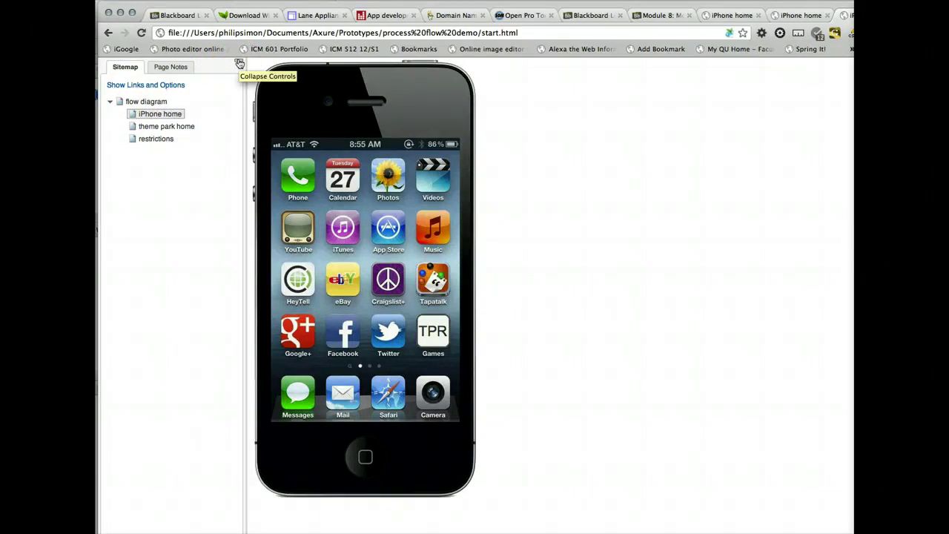
{"action": "left_click", "coordinate": [239, 64]}
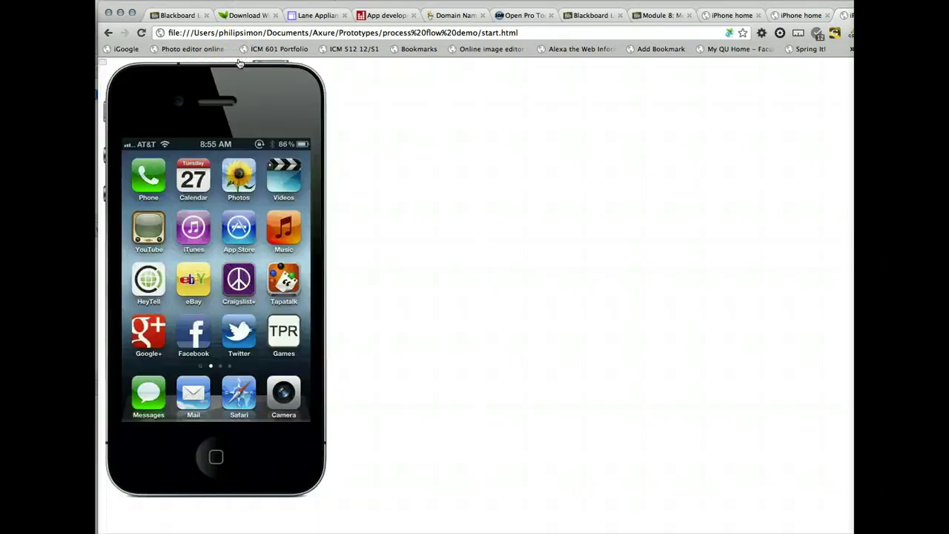
{"action": "left_click", "coordinate": [284, 335]}
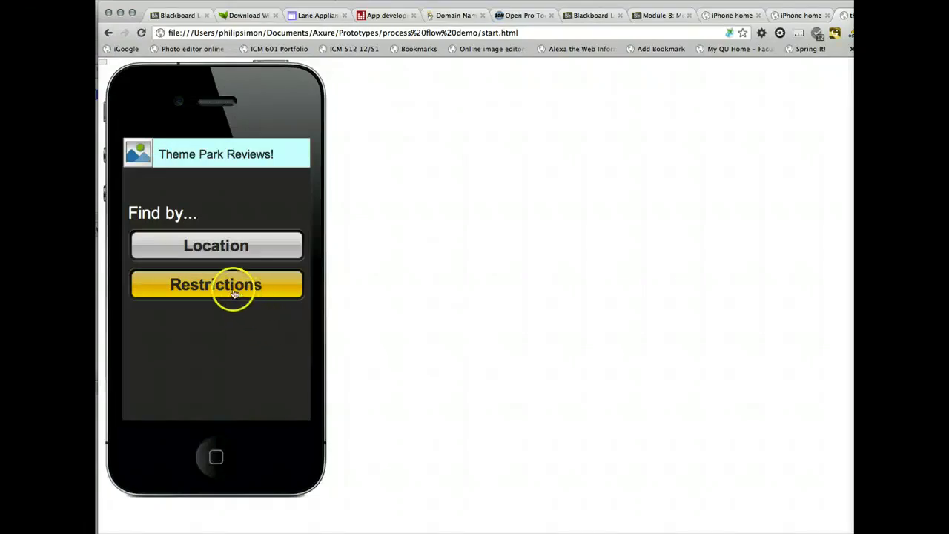
{"action": "left_click", "coordinate": [192, 288]}
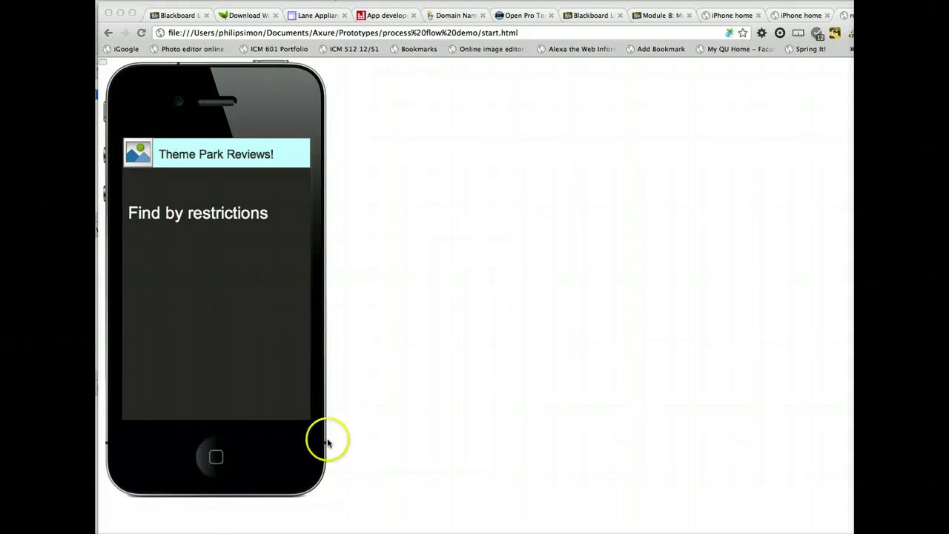
Go back to the iPhone home screen and repeat the TPR-to-Restrictions test.
{"action": "left_click", "coordinate": [216, 456]}
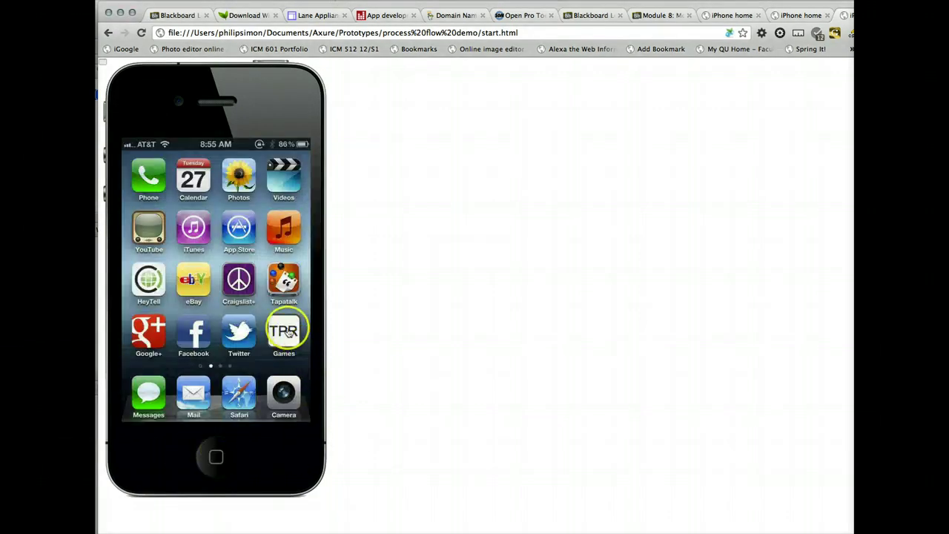
{"action": "left_click", "coordinate": [287, 334]}
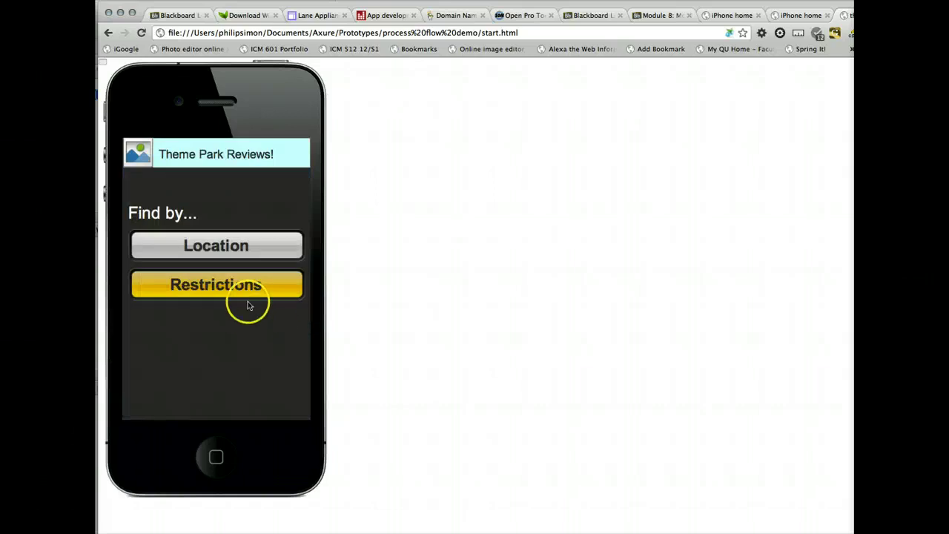
{"action": "left_click", "coordinate": [228, 287]}
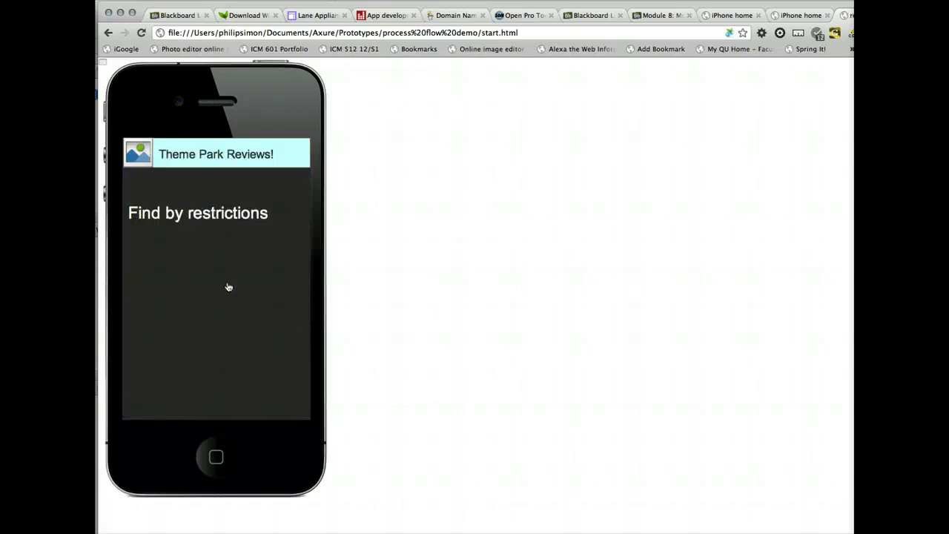